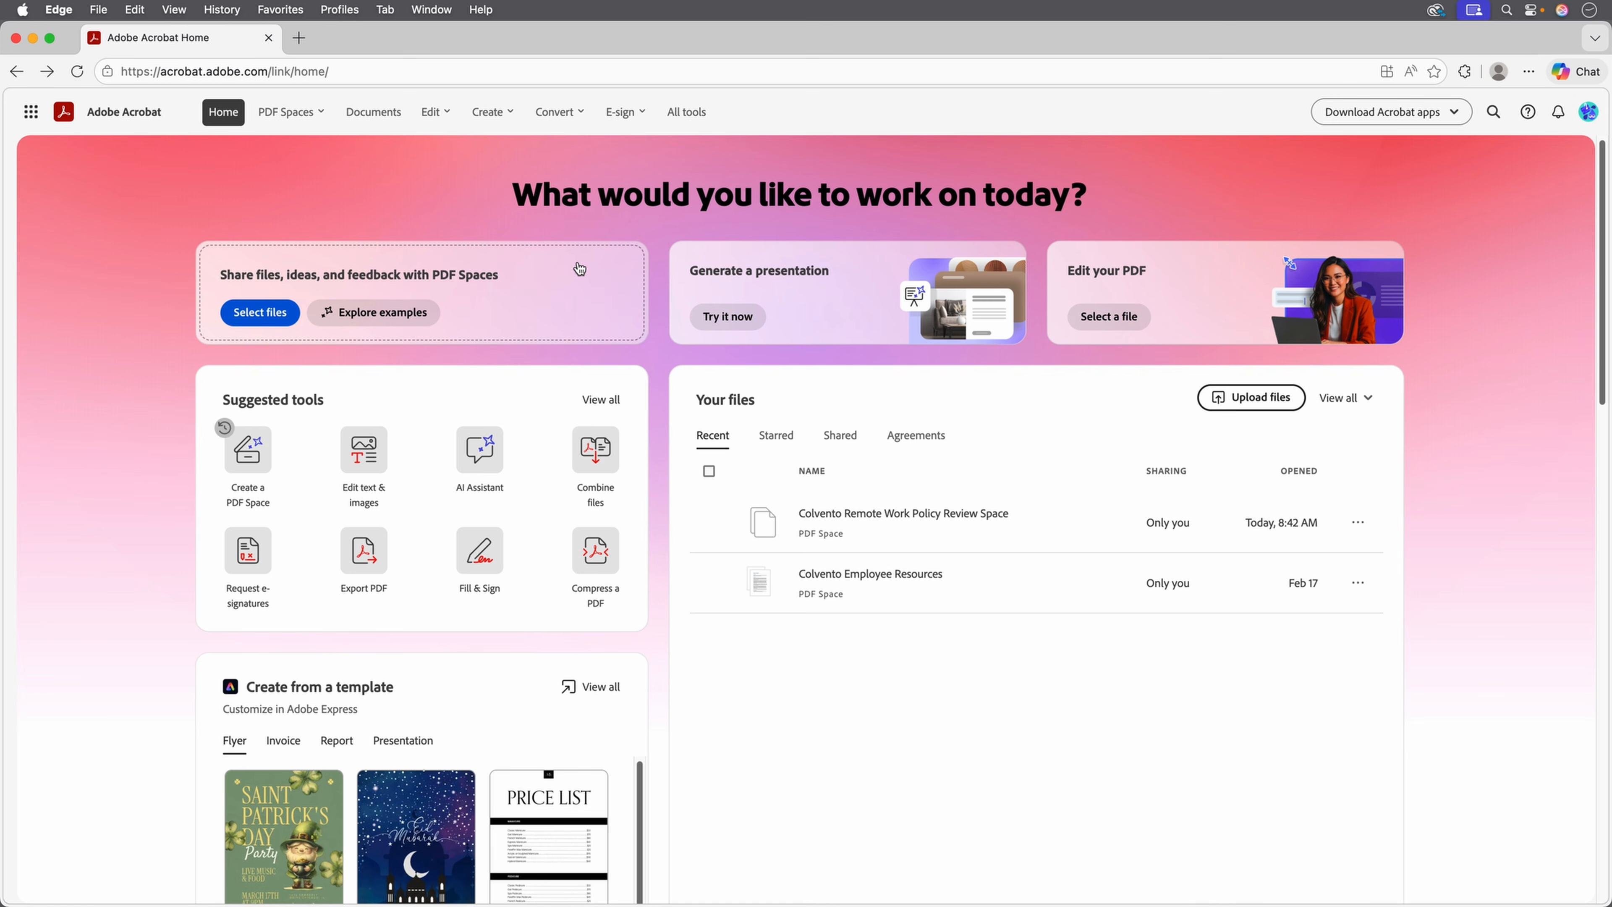
Open the Colvento policy folder and the Colvento Remote Work Policy Review Space.
left_click_drag(1609, 484, 1388, 477)
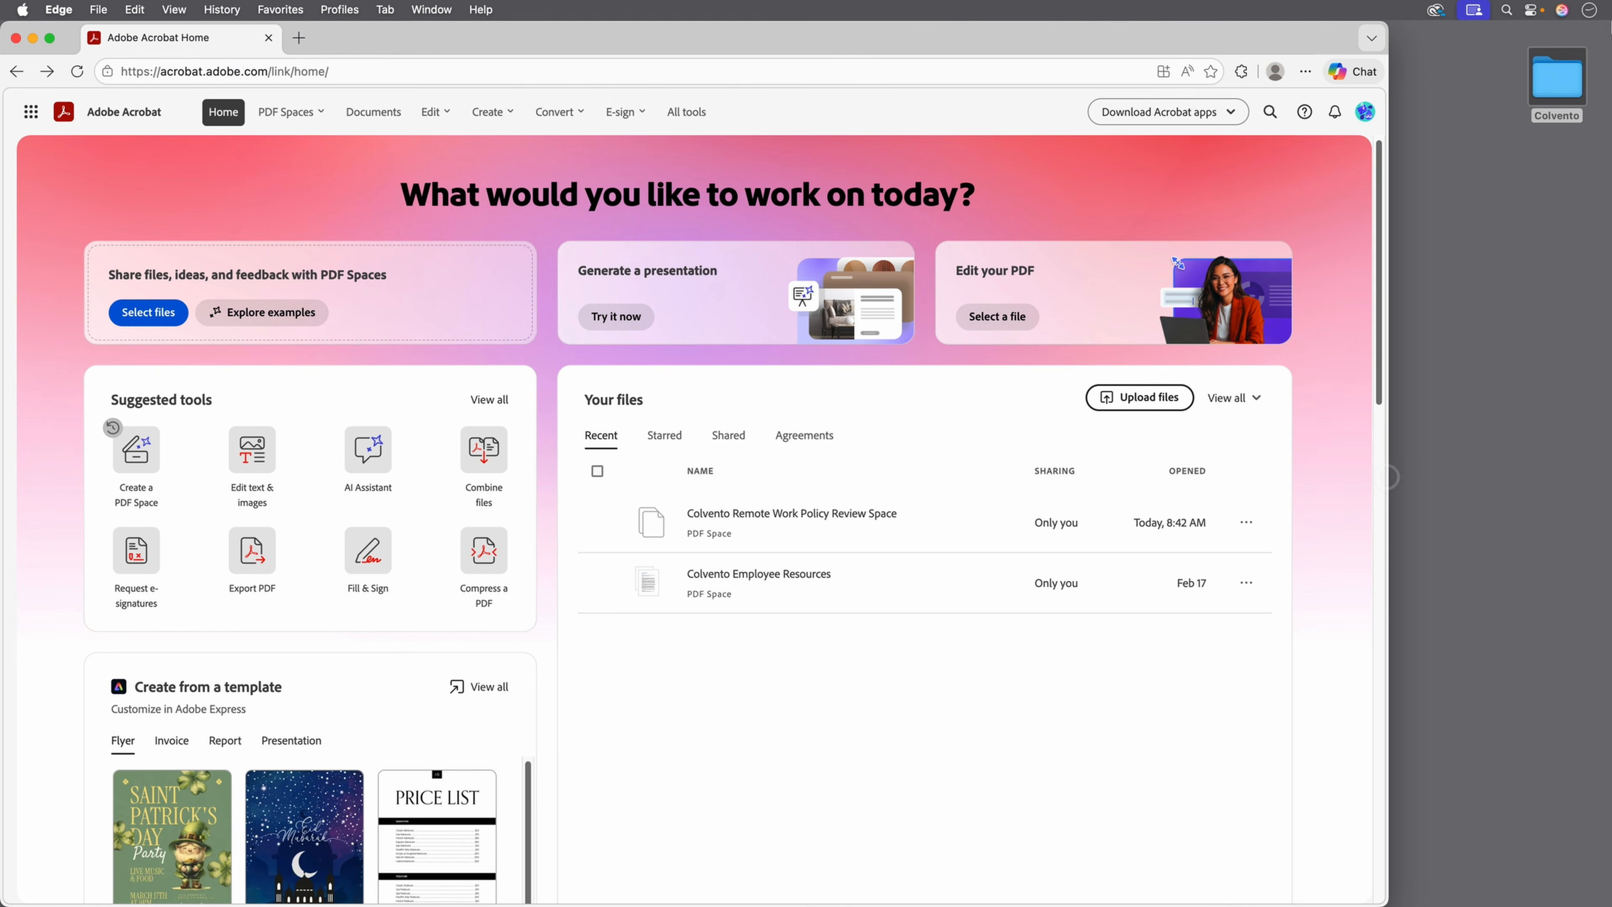
double_click(1551, 95)
left_click(1020, 238)
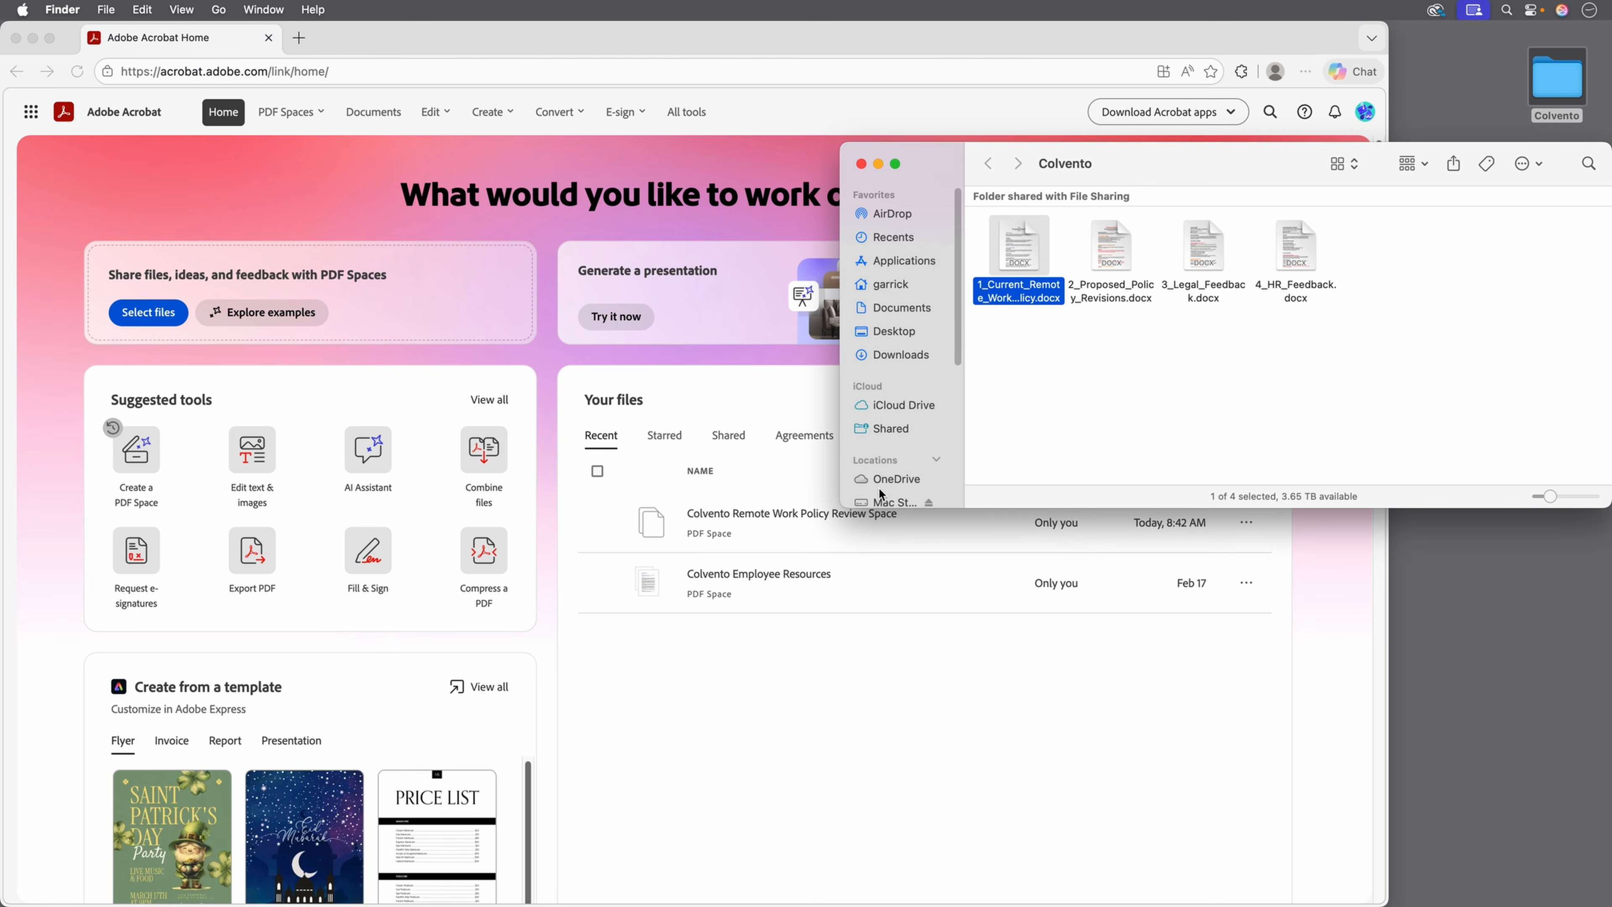
left_click(767, 491)
left_click(751, 520)
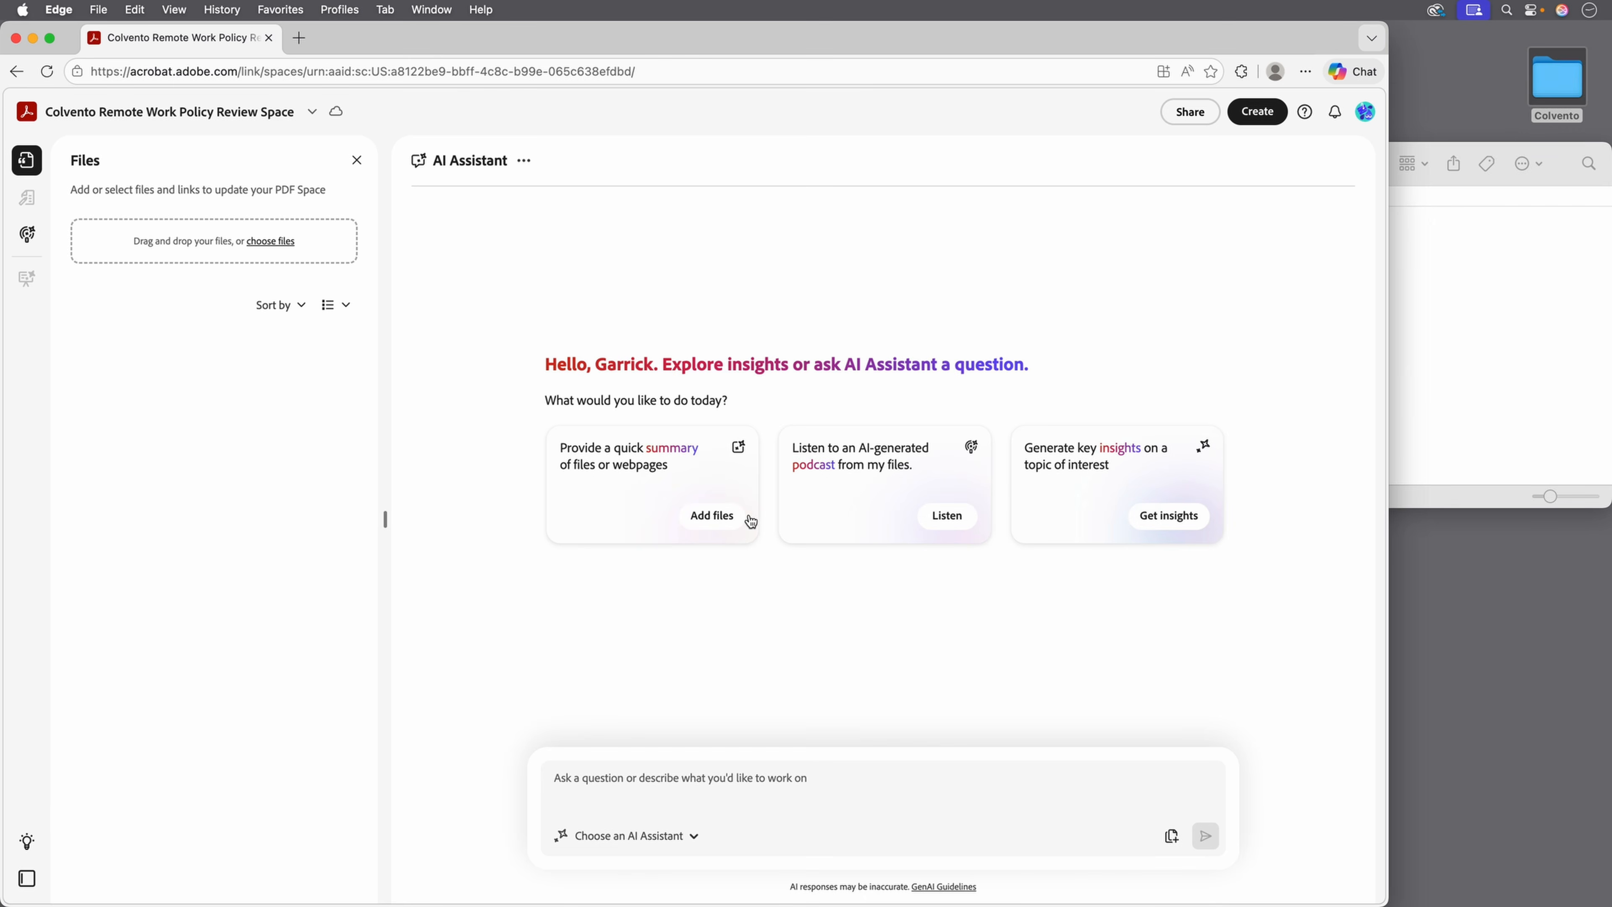
Upload 1_Current_Remote_Work_Policy.docx into the Review Space and make the browser full screen.
left_click(1473, 353)
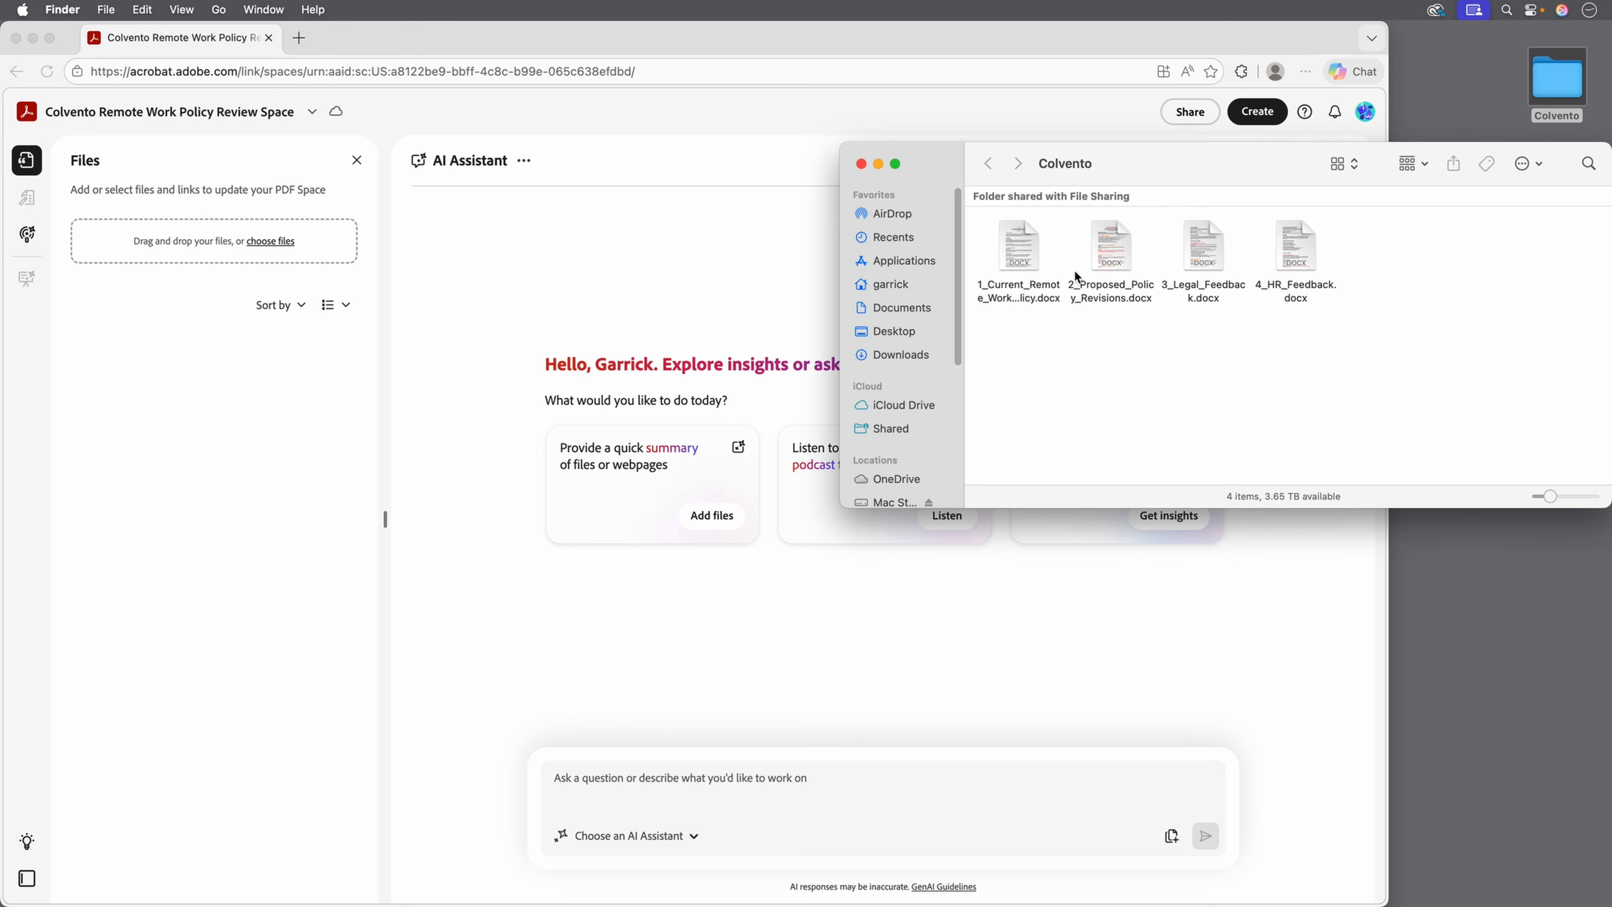
left_click_drag(1017, 242, 199, 234)
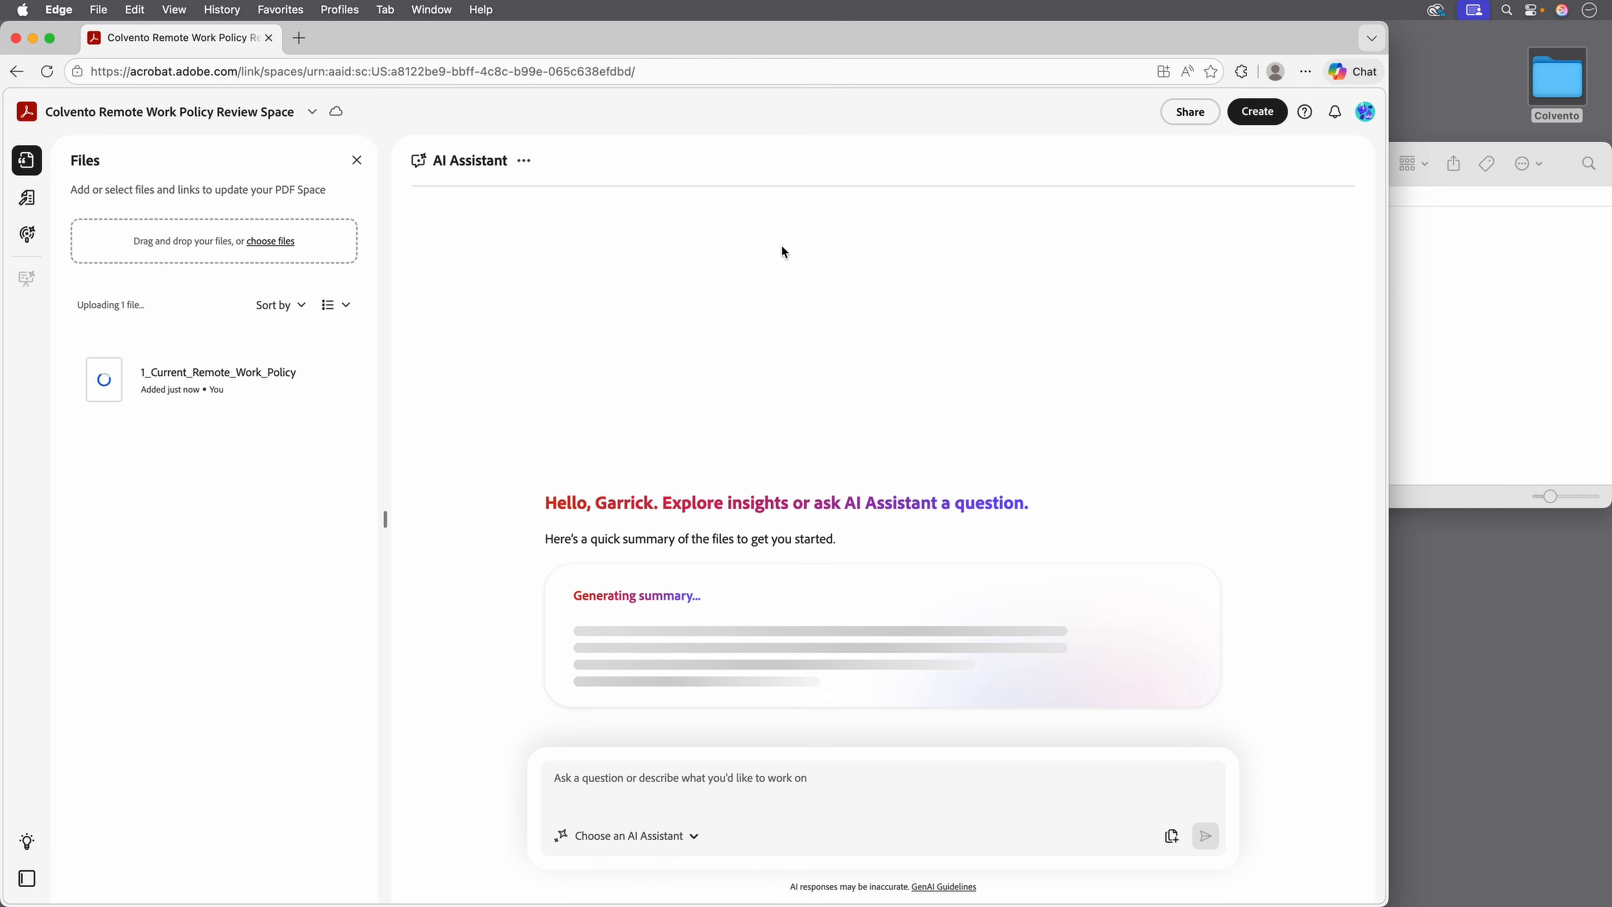
left_click(49, 39)
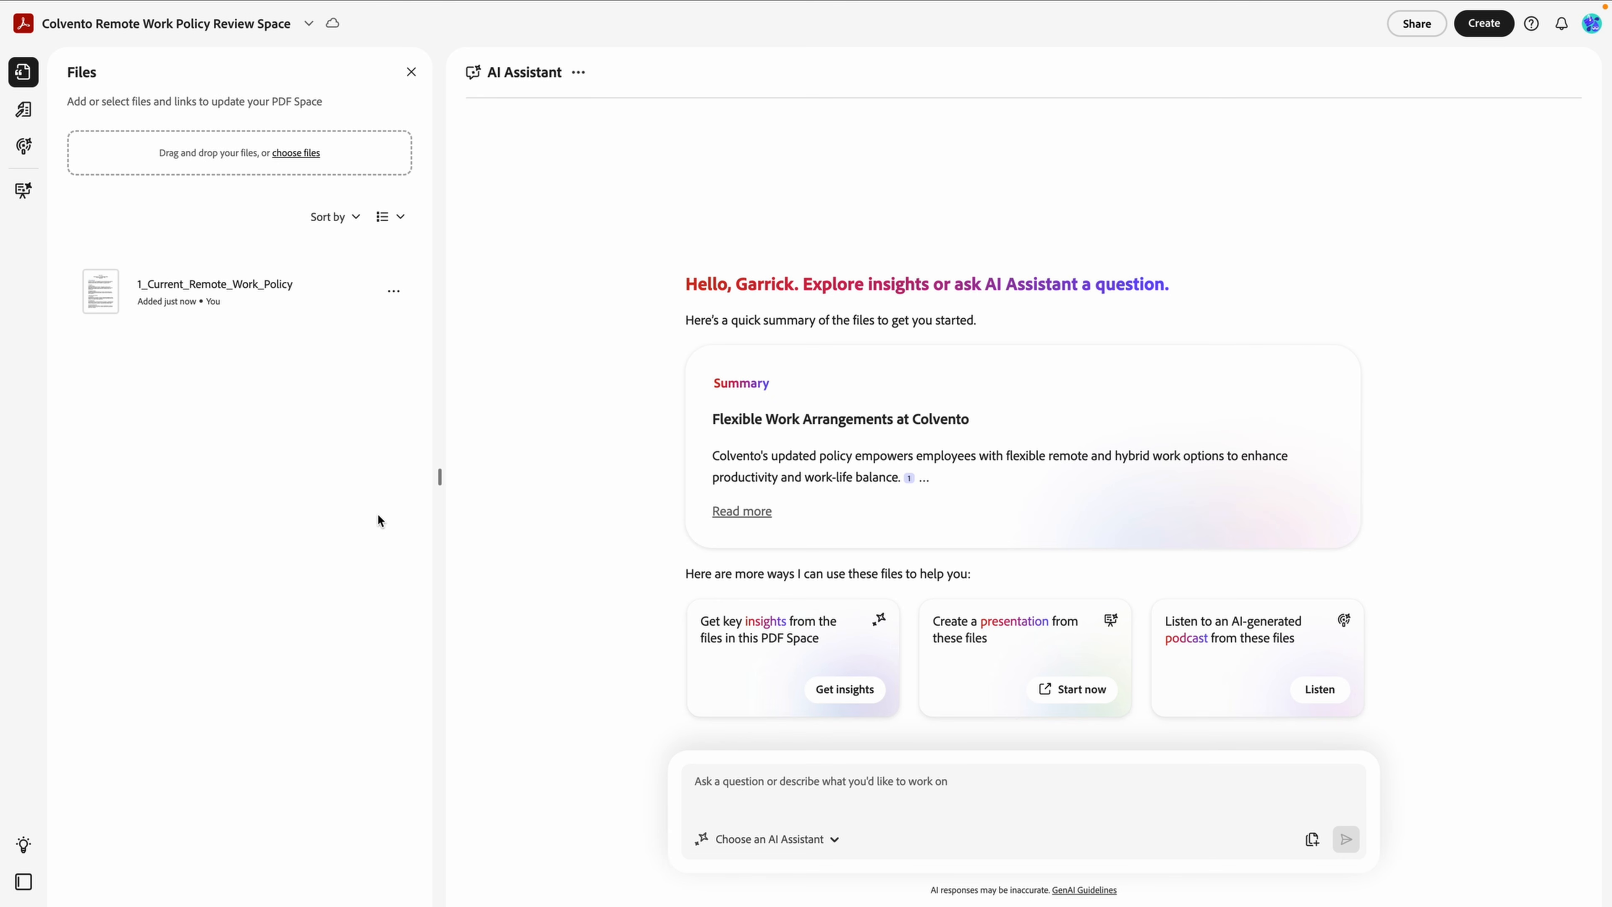
Comment 'This will most likely be extended to a 5-month period' on '90-day probationary period'.
left_click(158, 297)
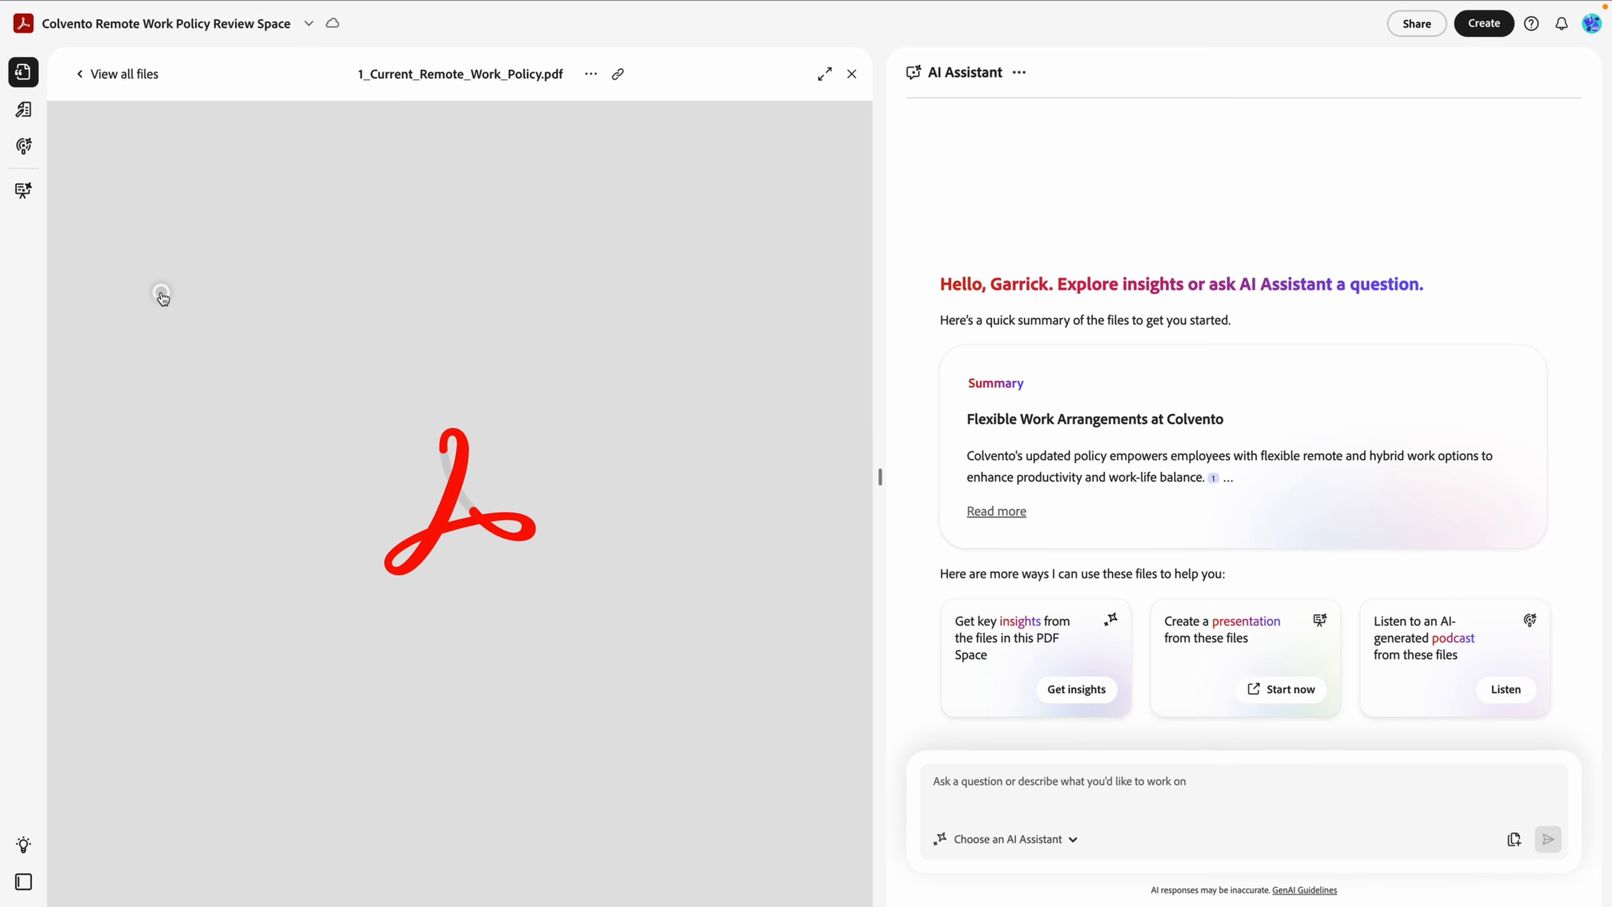
scroll(319, 508, "down", 5)
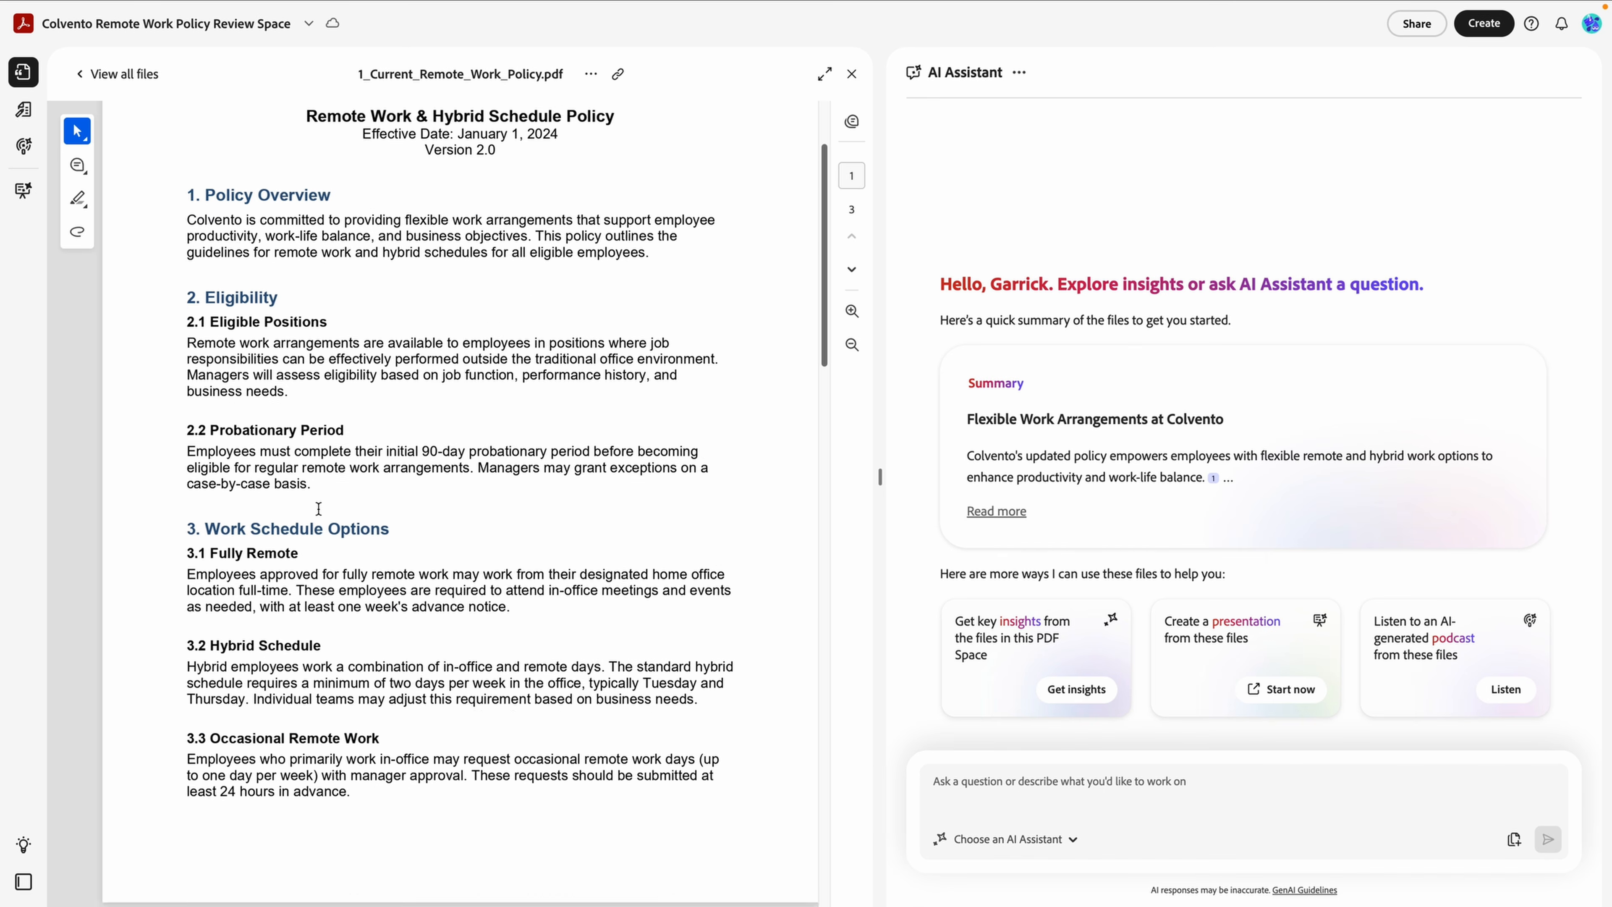
scroll(319, 509, "down", 8)
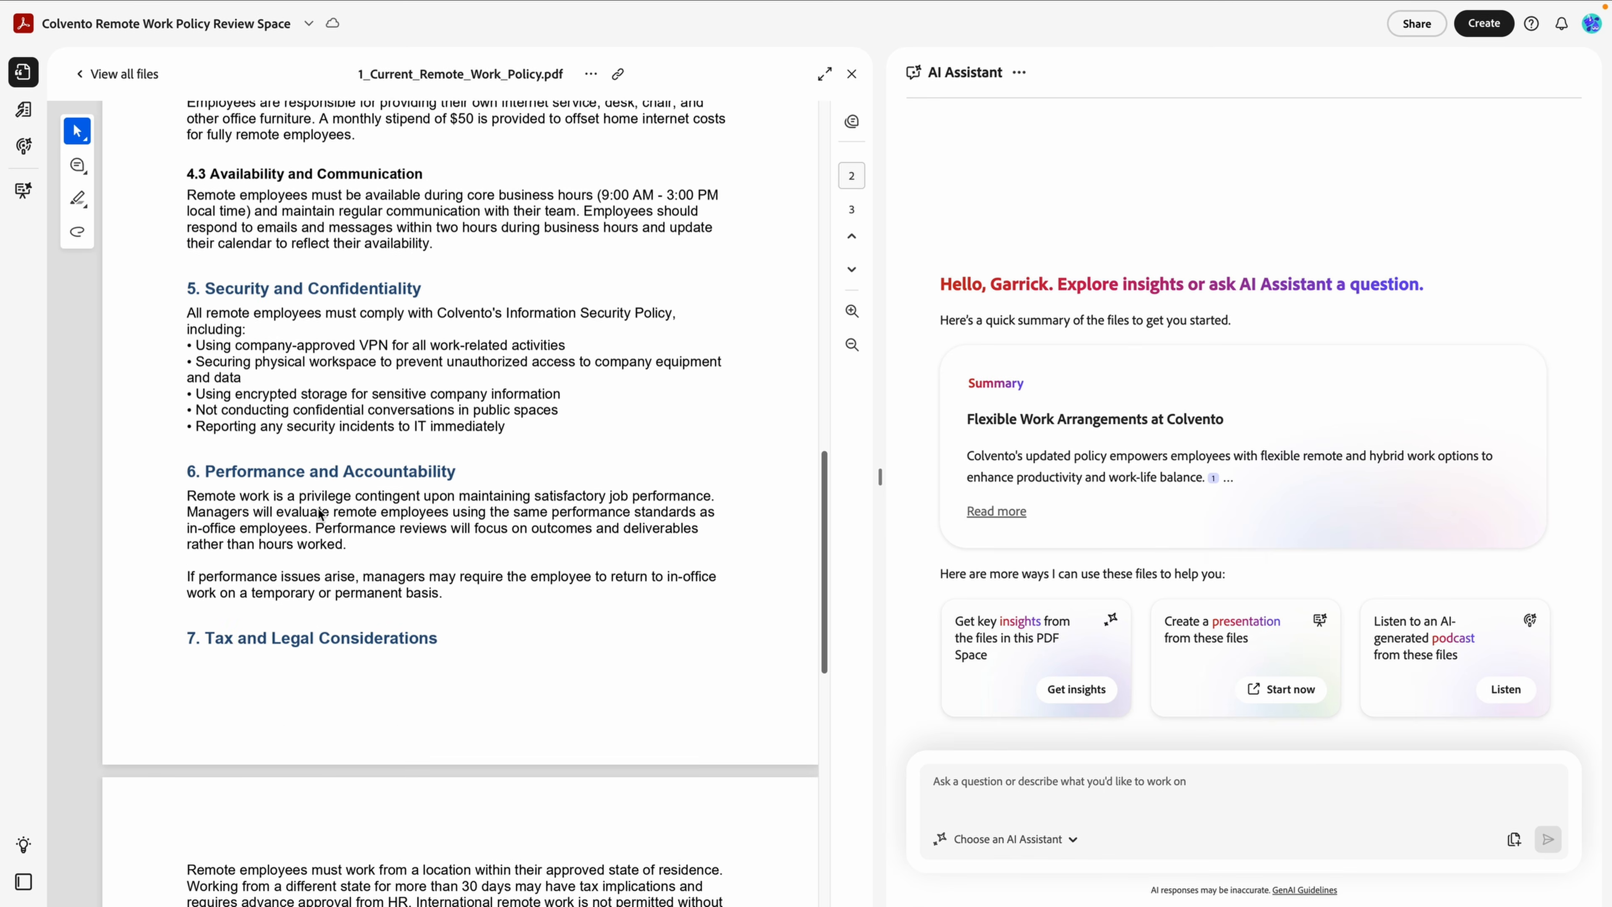
scroll(319, 509, "up", 15)
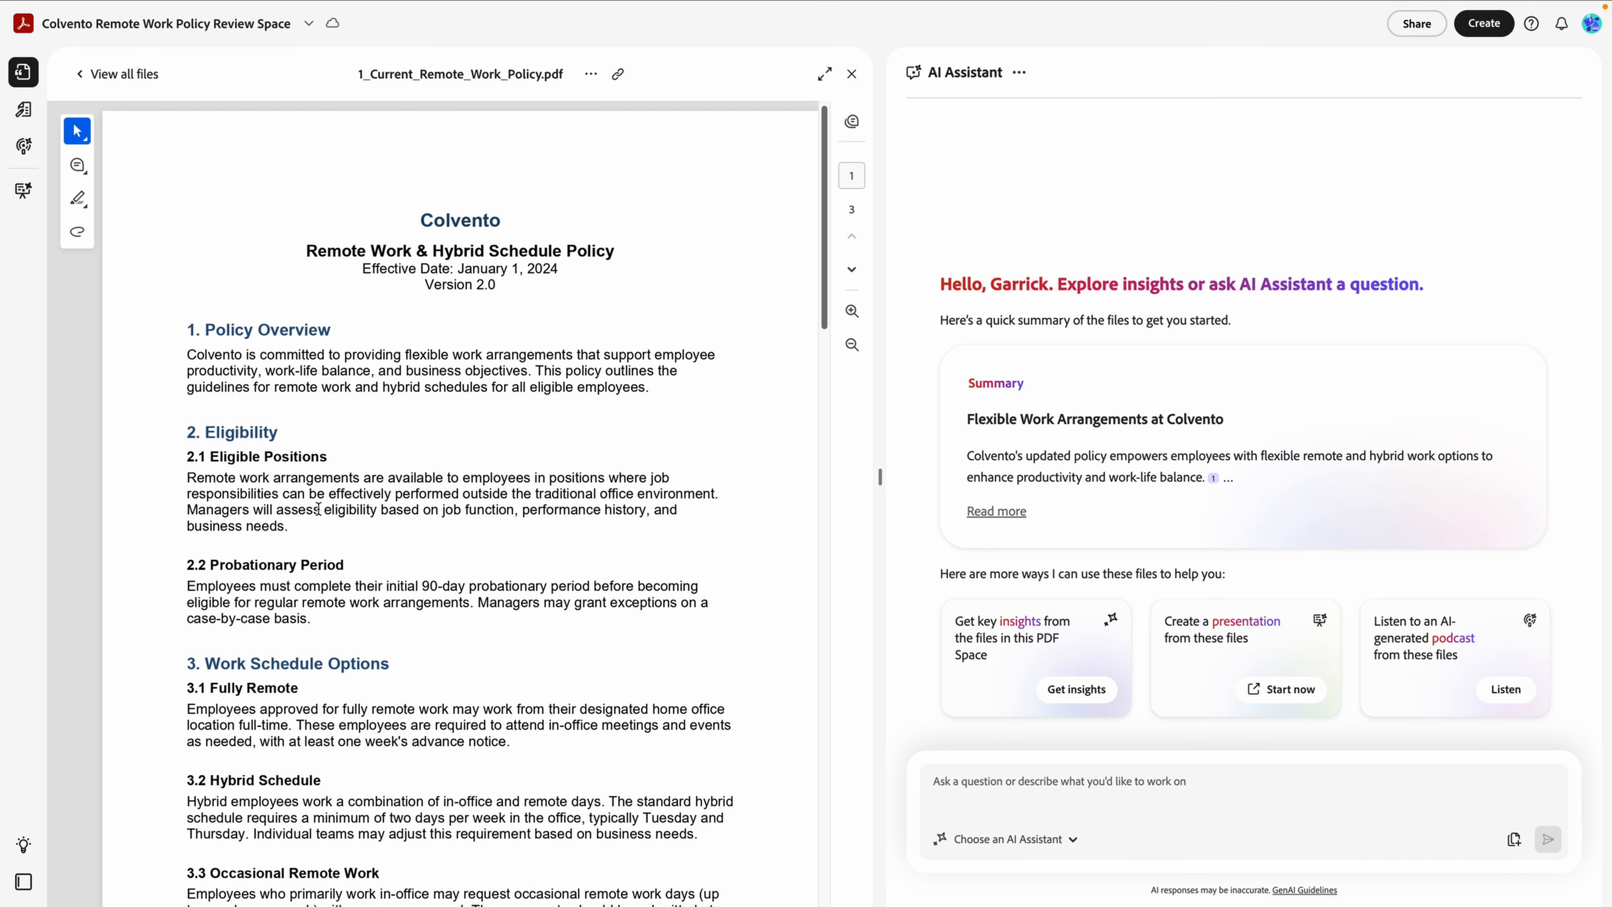
left_click(80, 168)
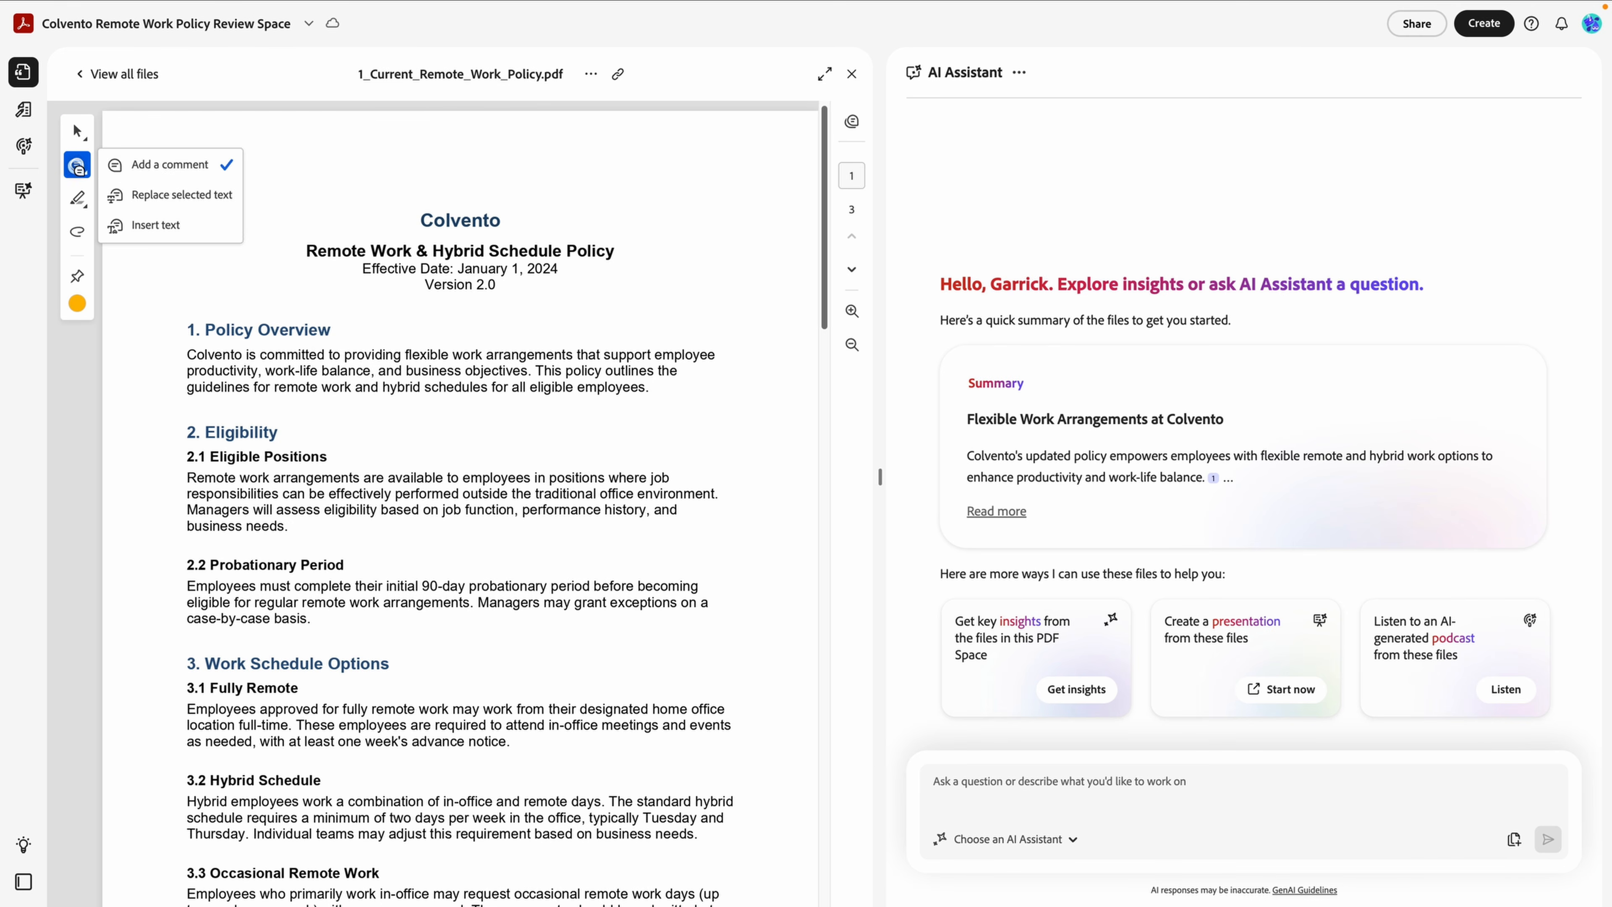
left_click(130, 166)
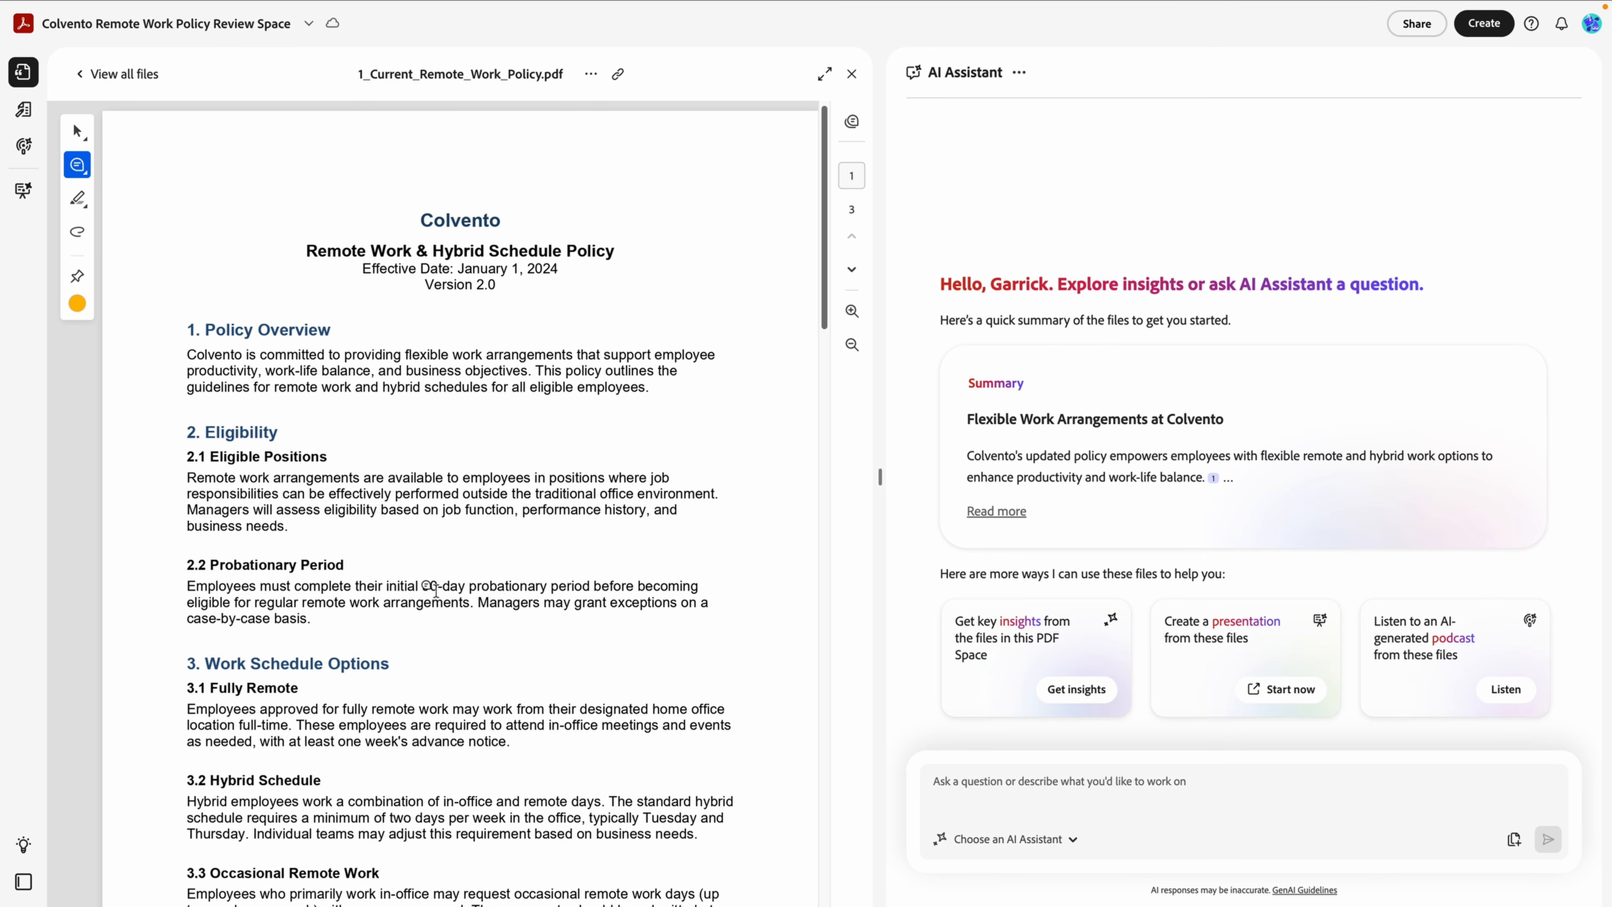
left_click_drag(423, 585, 593, 589)
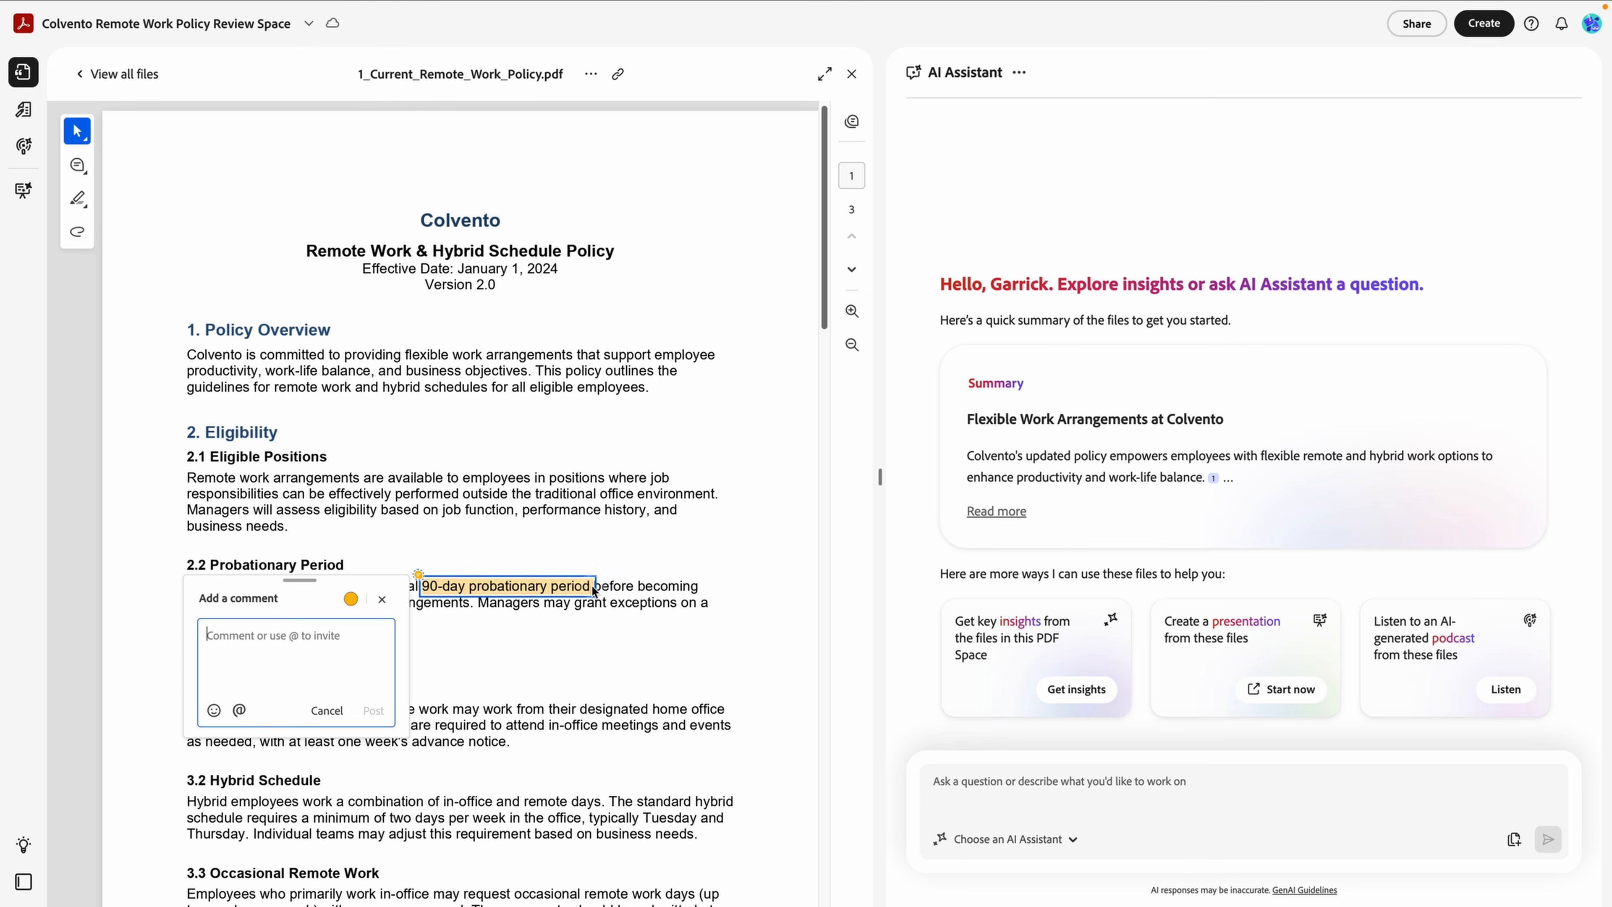
type("This w")
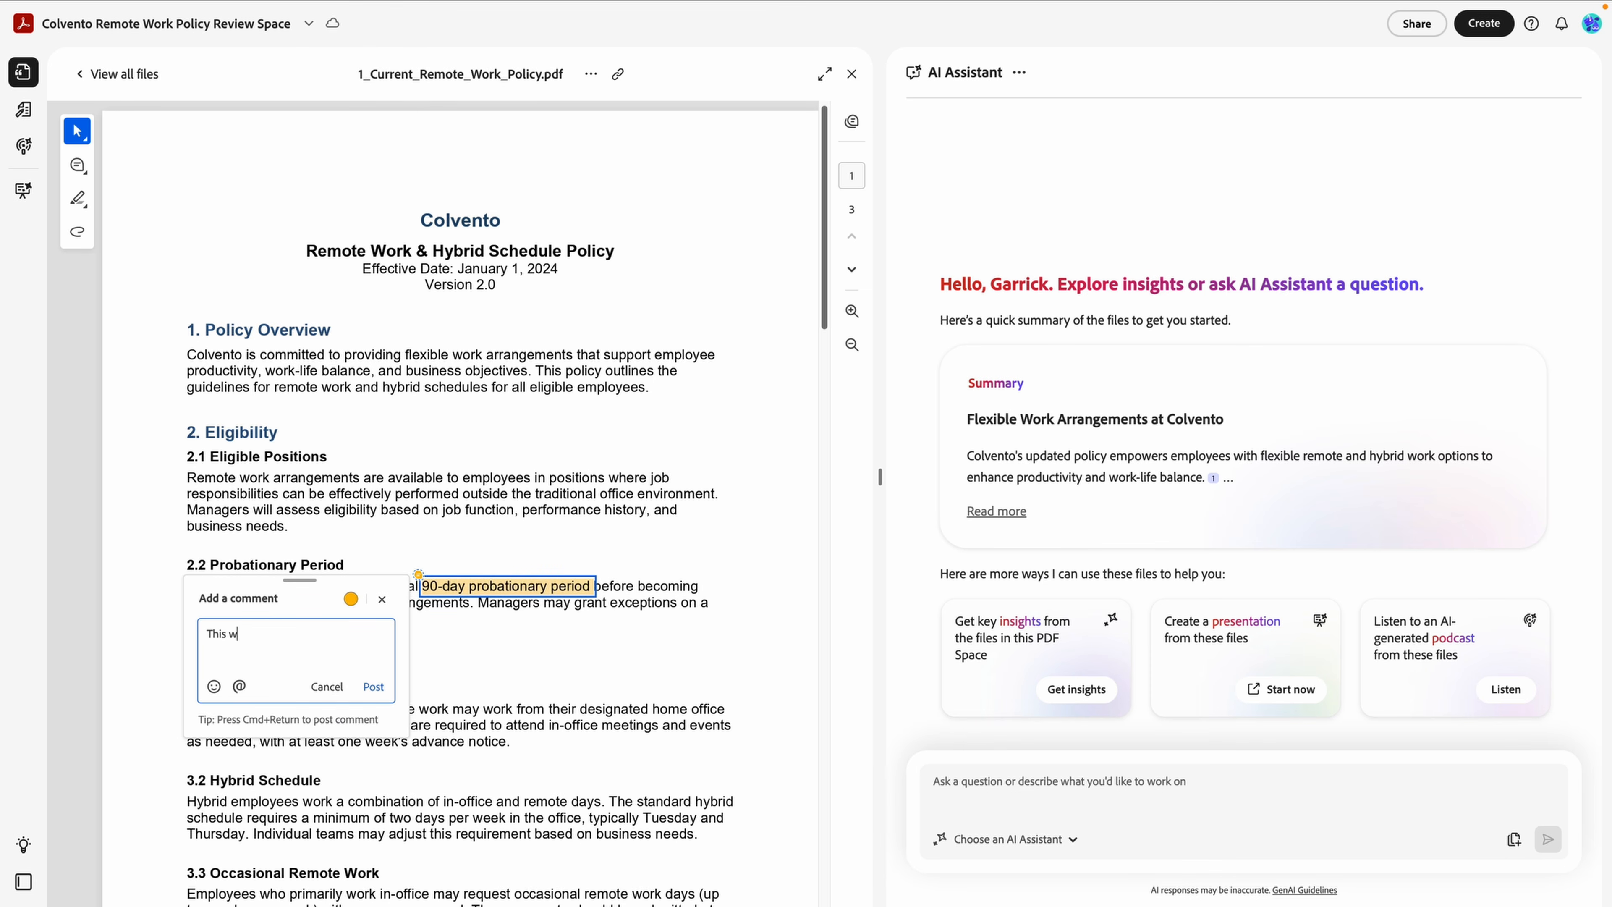
type("ill most likely be extended to a 5-month period")
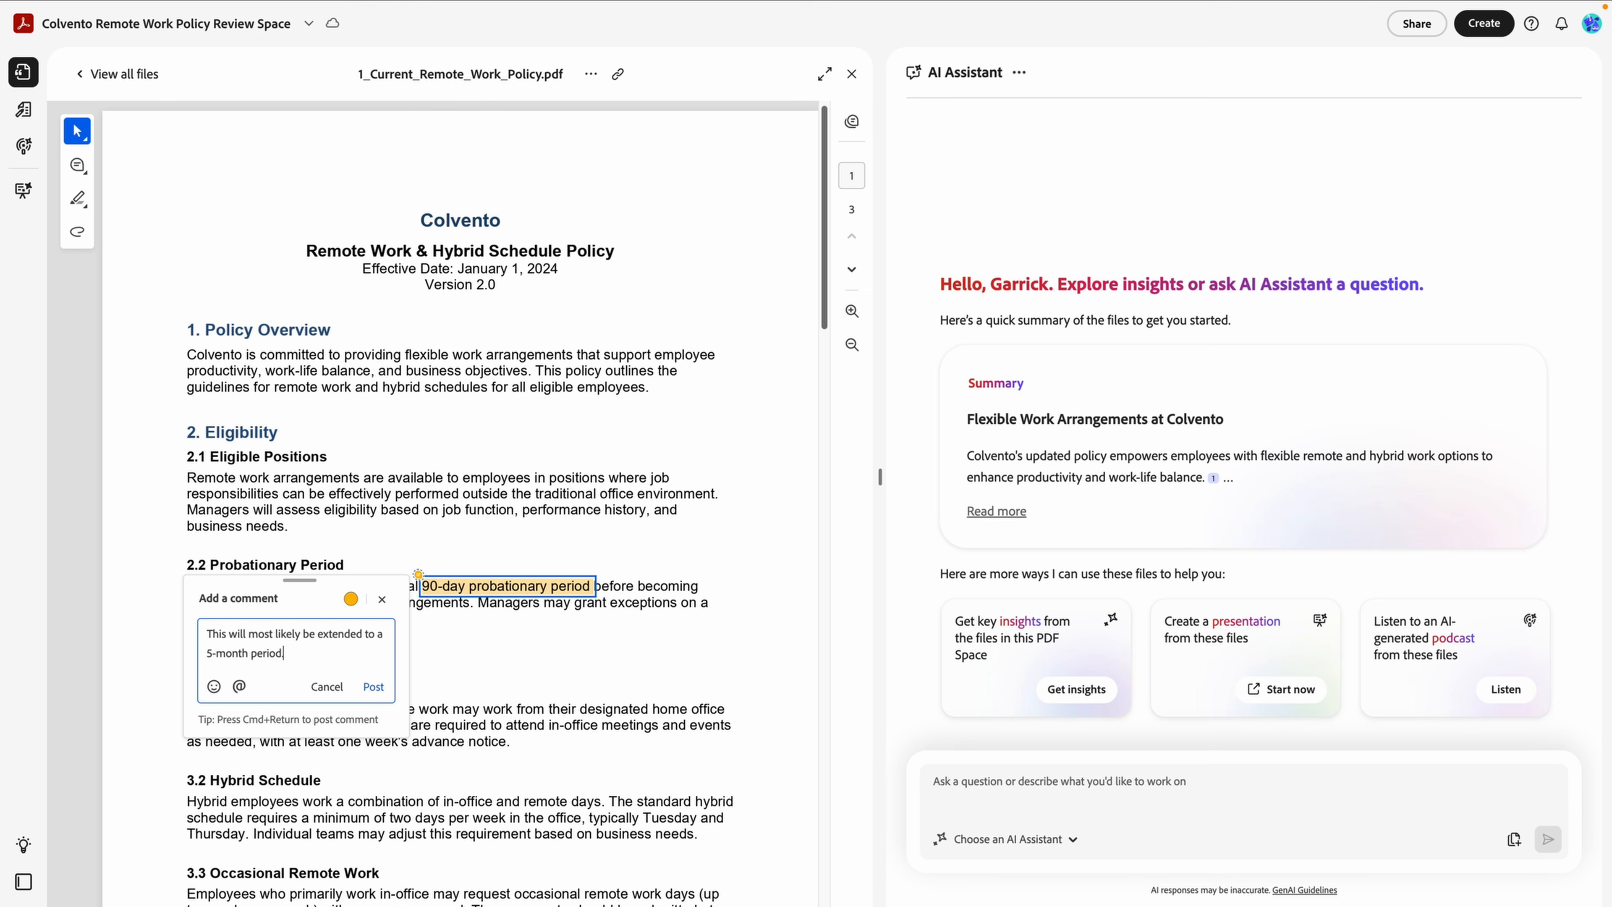
left_click(375, 688)
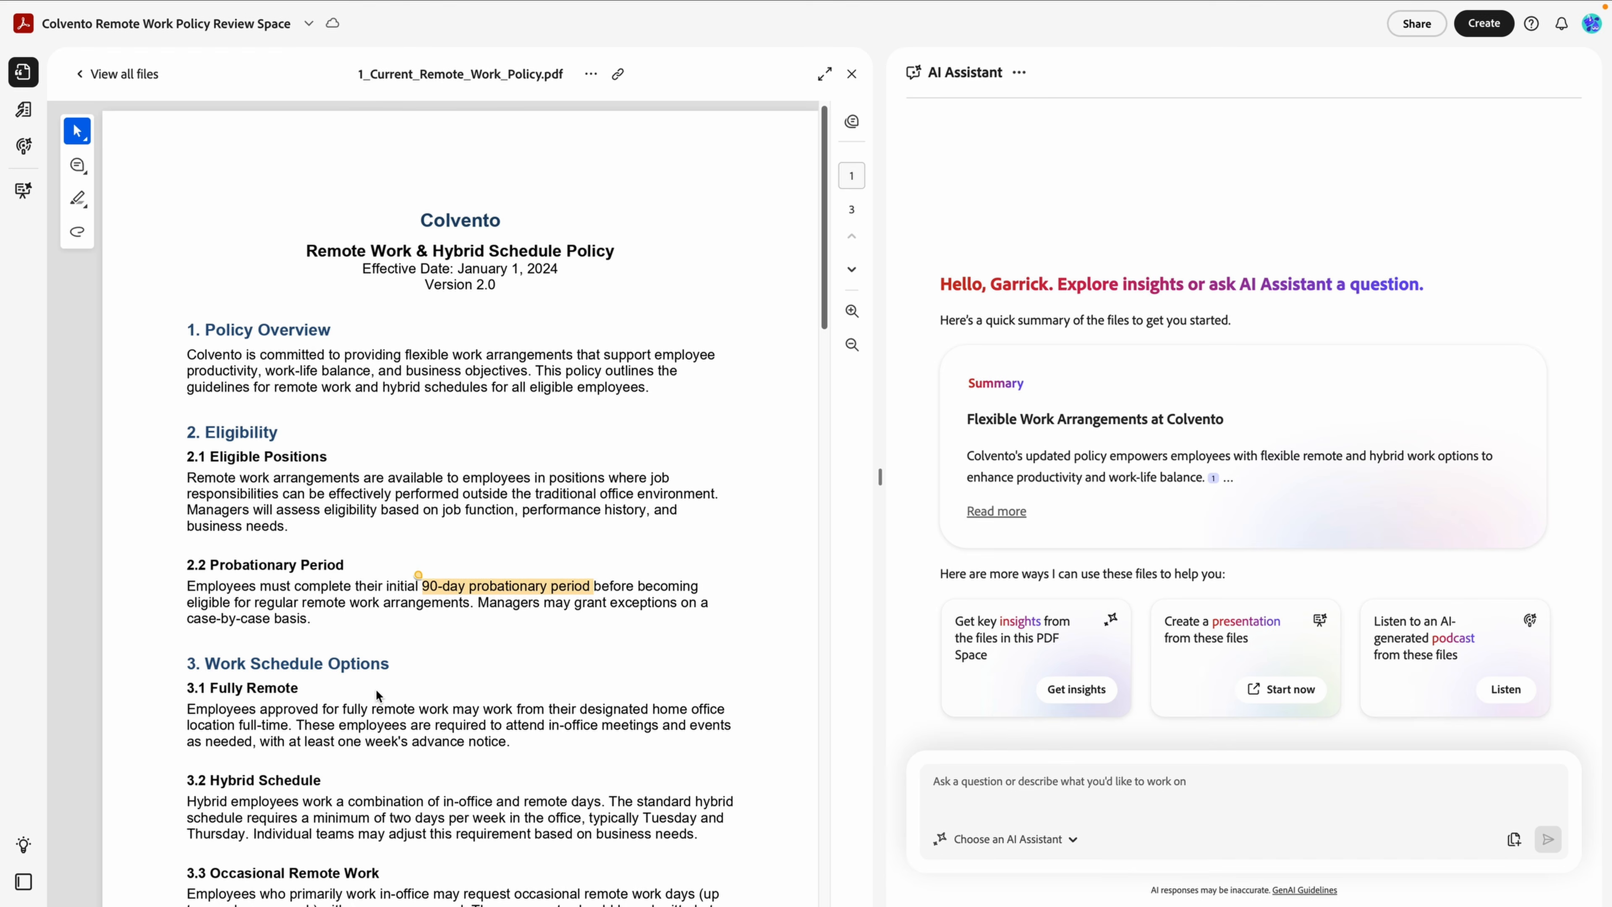
Close the policy PDF and read the full 'Flexible Work Arrangements at Colvento' AI summary.
left_click(851, 74)
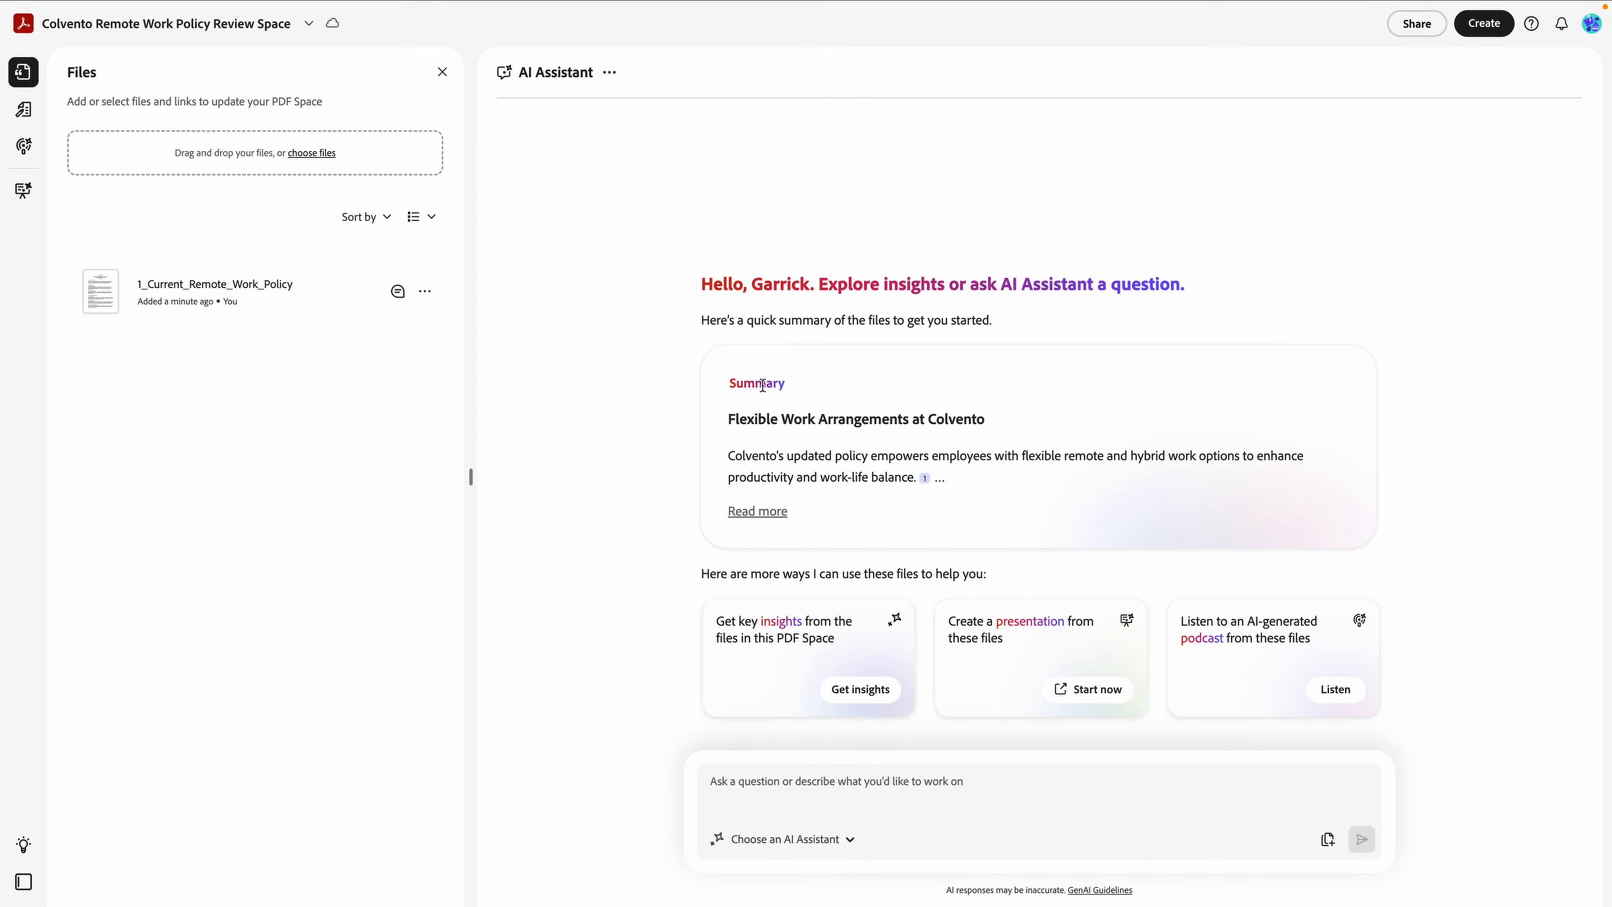
left_click(745, 513)
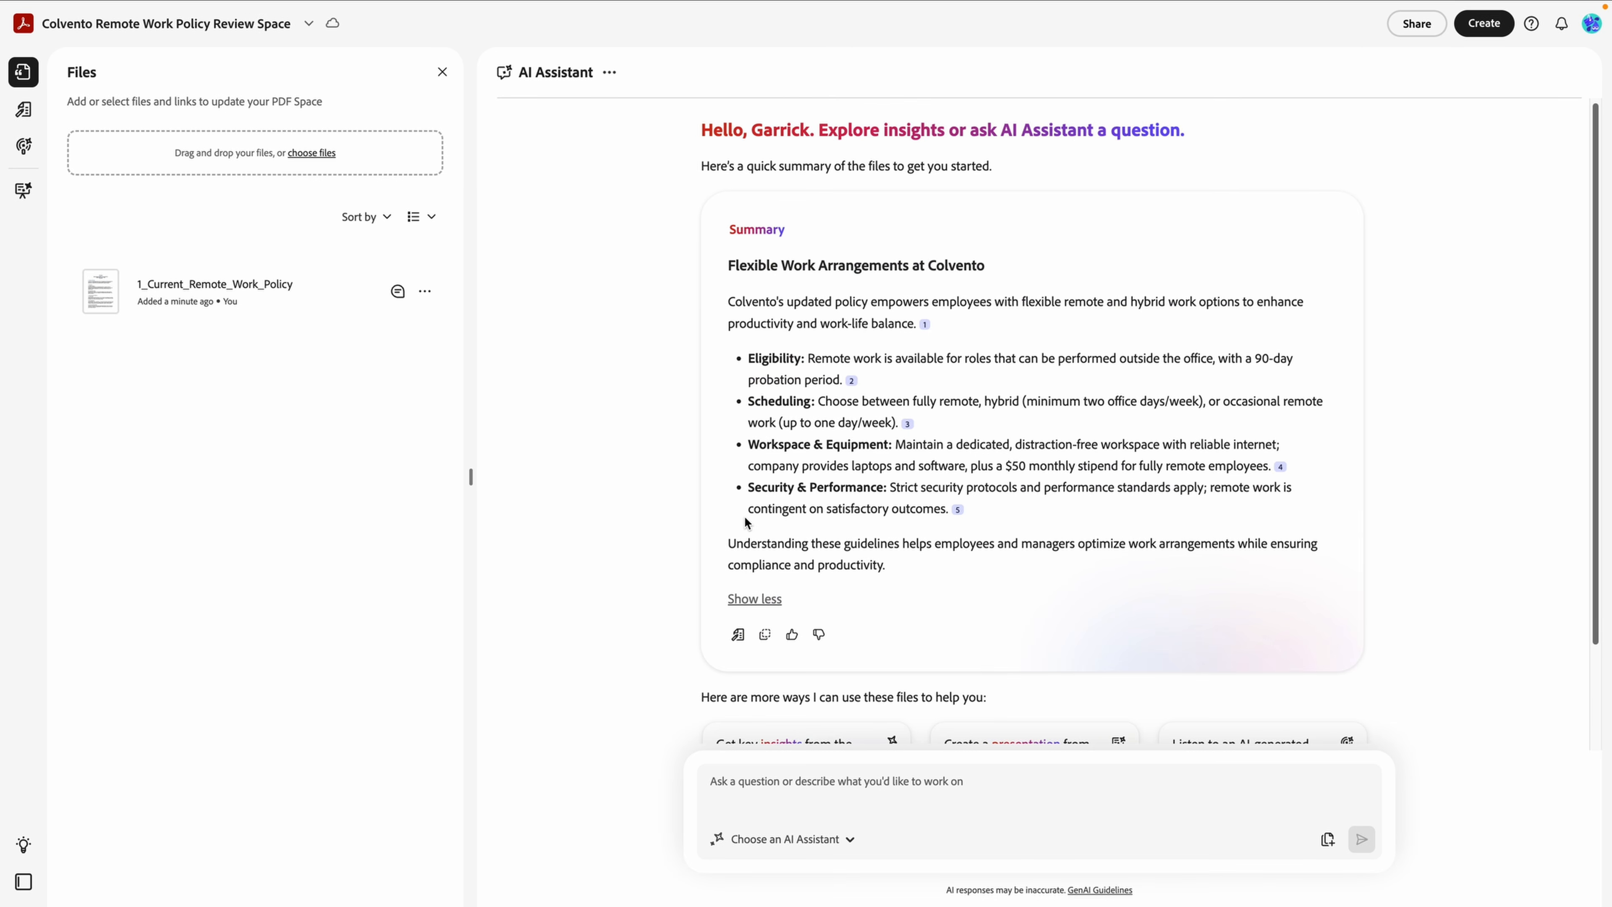
scroll(744, 516, "down", 2)
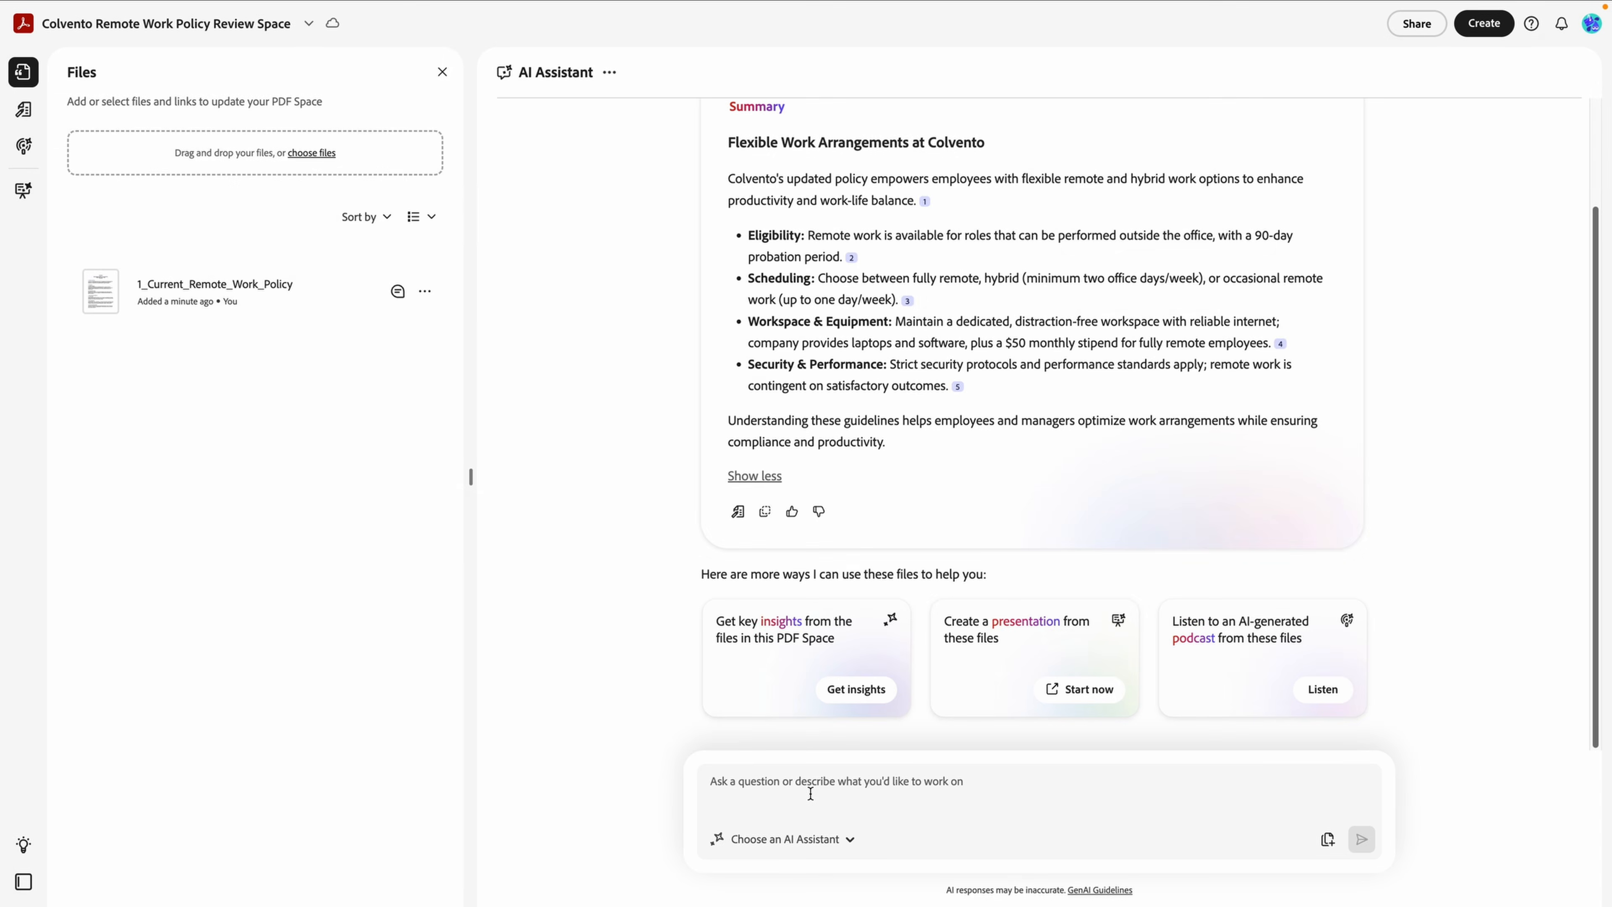
left_click(811, 793)
Enter the prompt 'Identify potentially outdated portions of the remote and hybrid policies.' and list the assistant personas.
type("Identify potentially out")
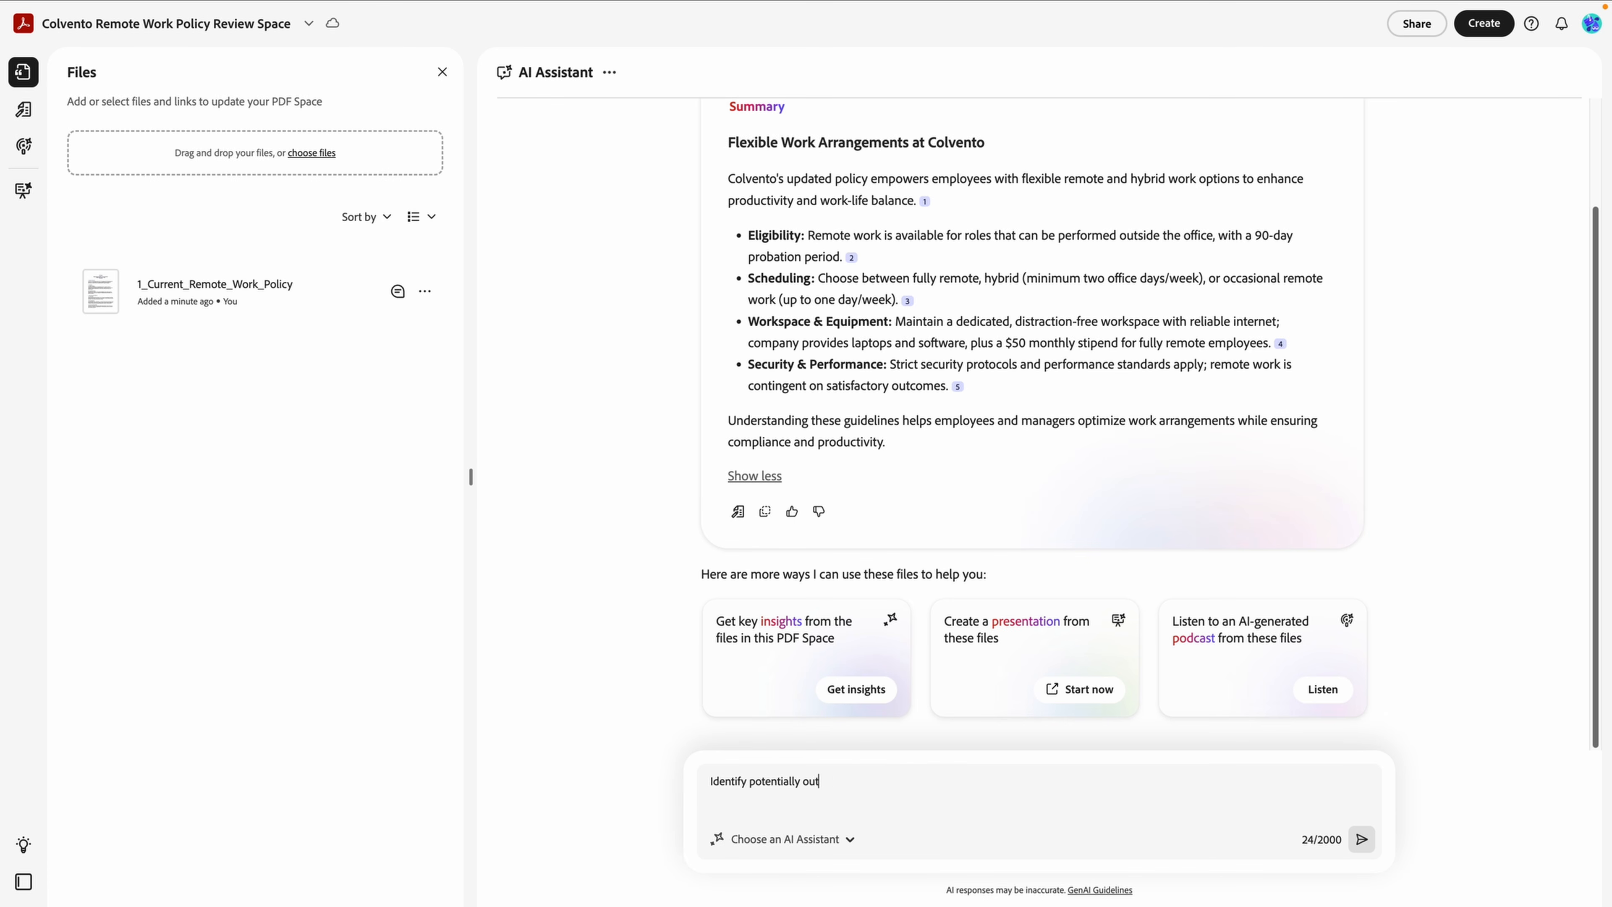
type("dated portions of the remote and hy")
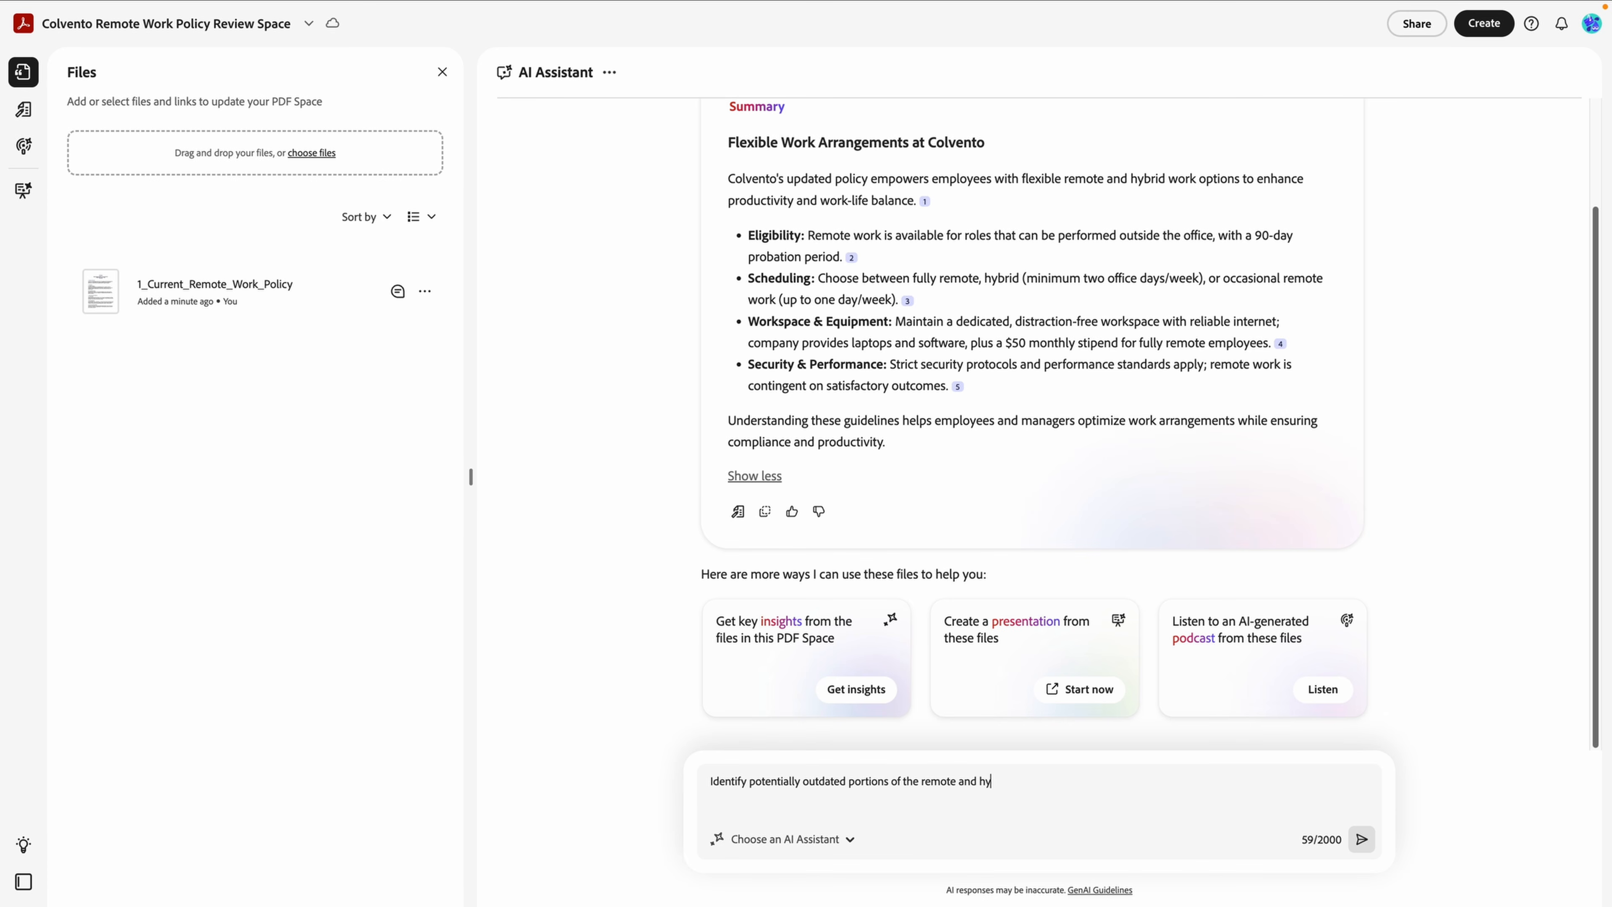
type("brid policies.")
left_click(848, 839)
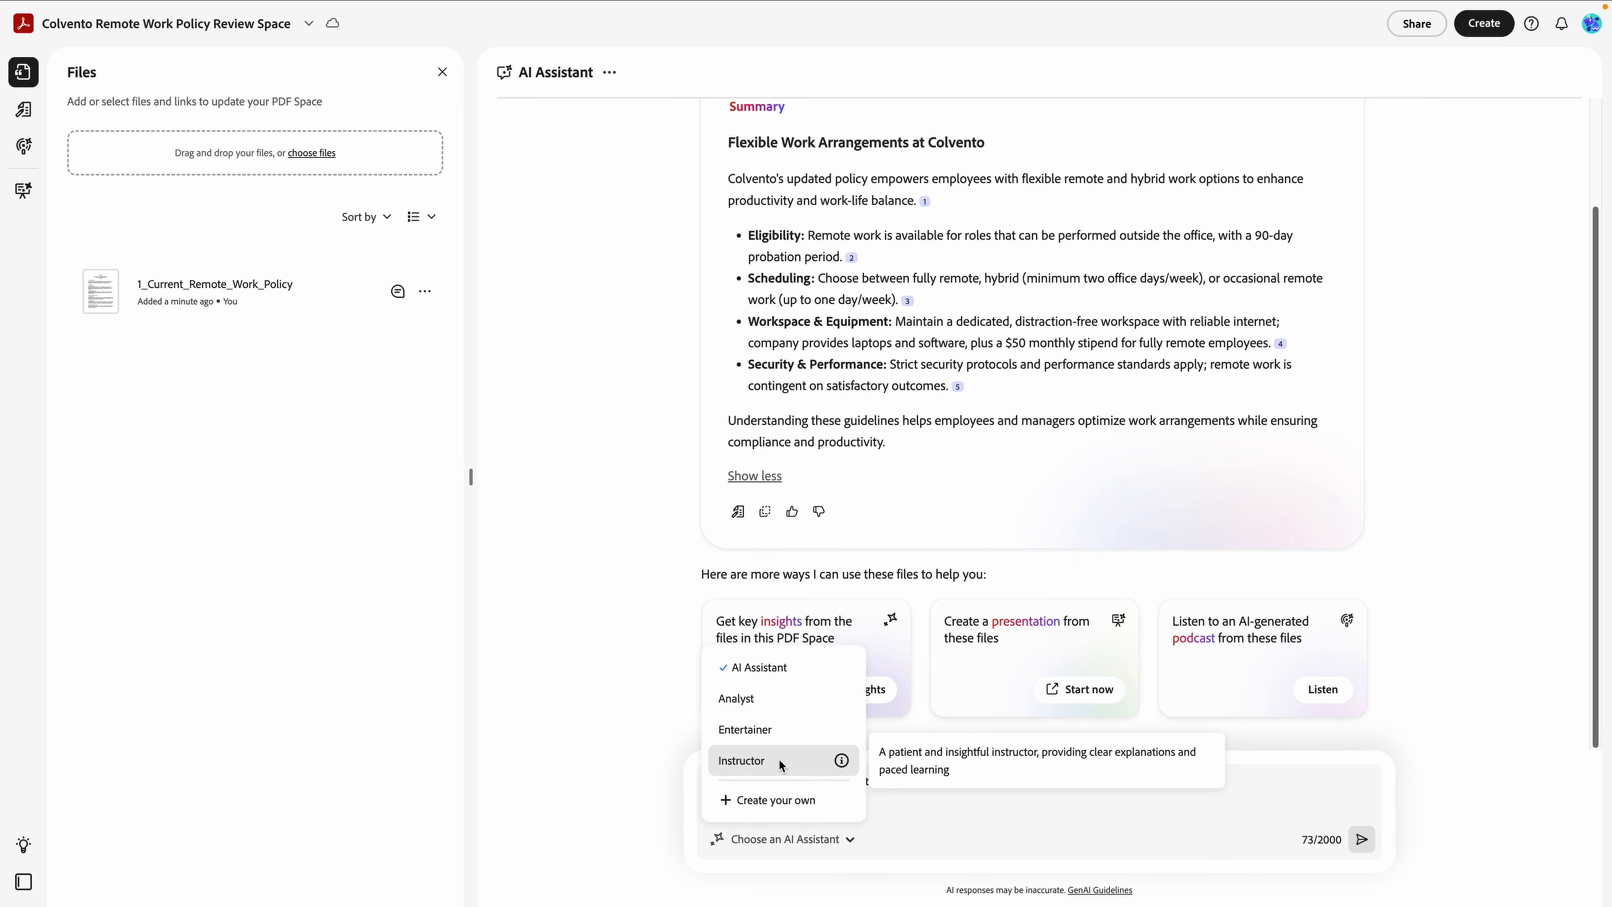
Create and apply a 'Policy Review Assistant' focused on needed changes and stakeholder effects, with generated instructions.
left_click(785, 799)
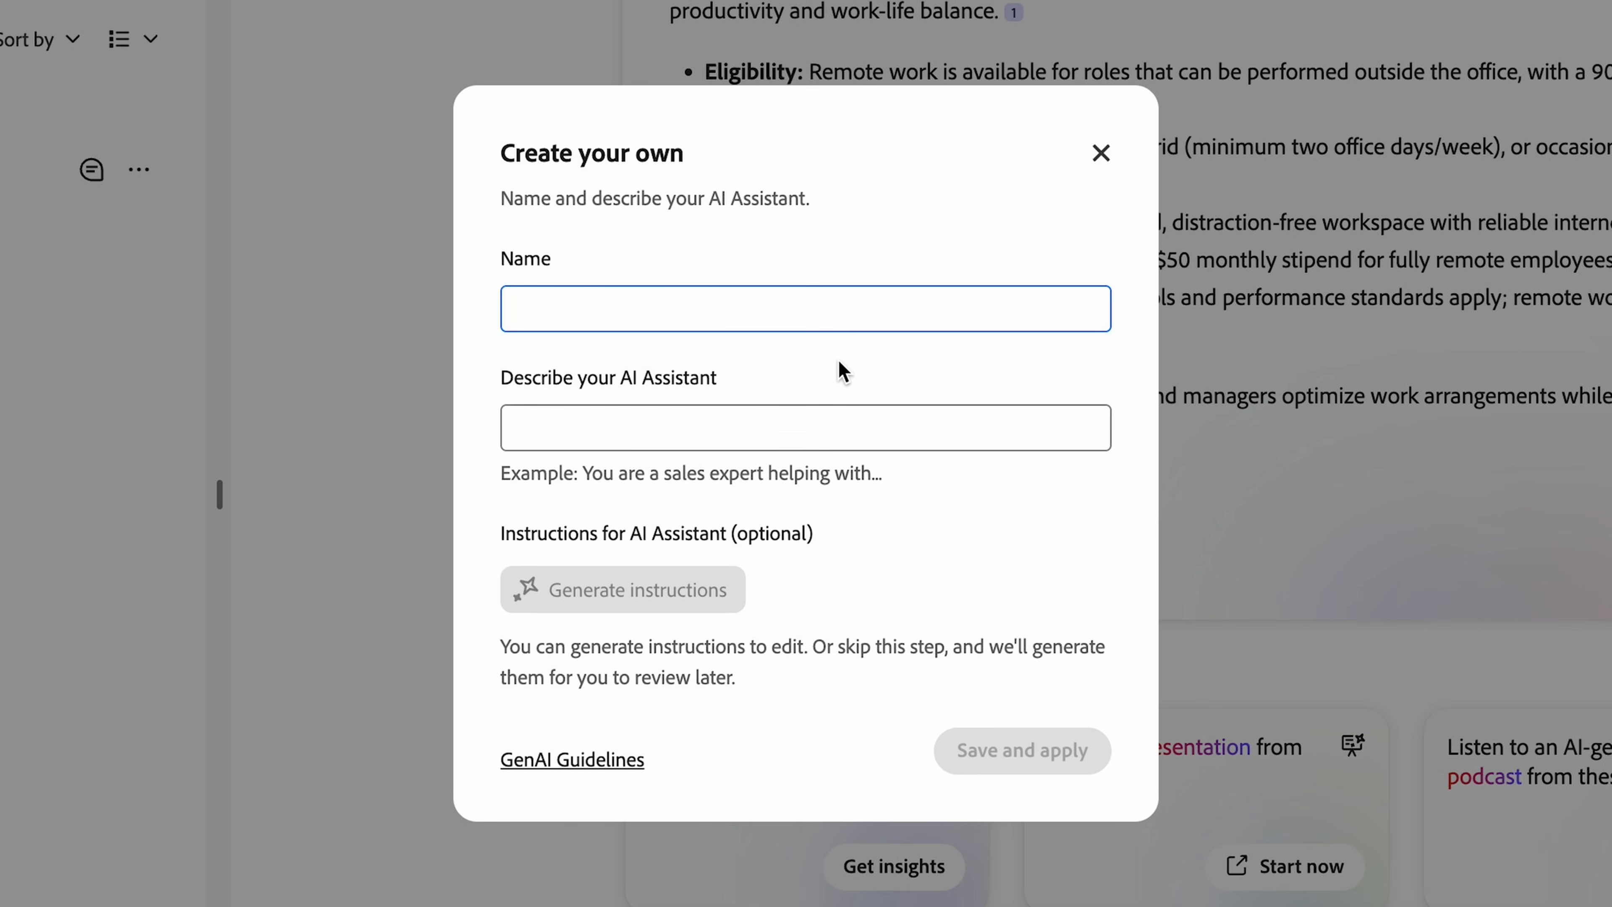
type("Policy Review Assistant")
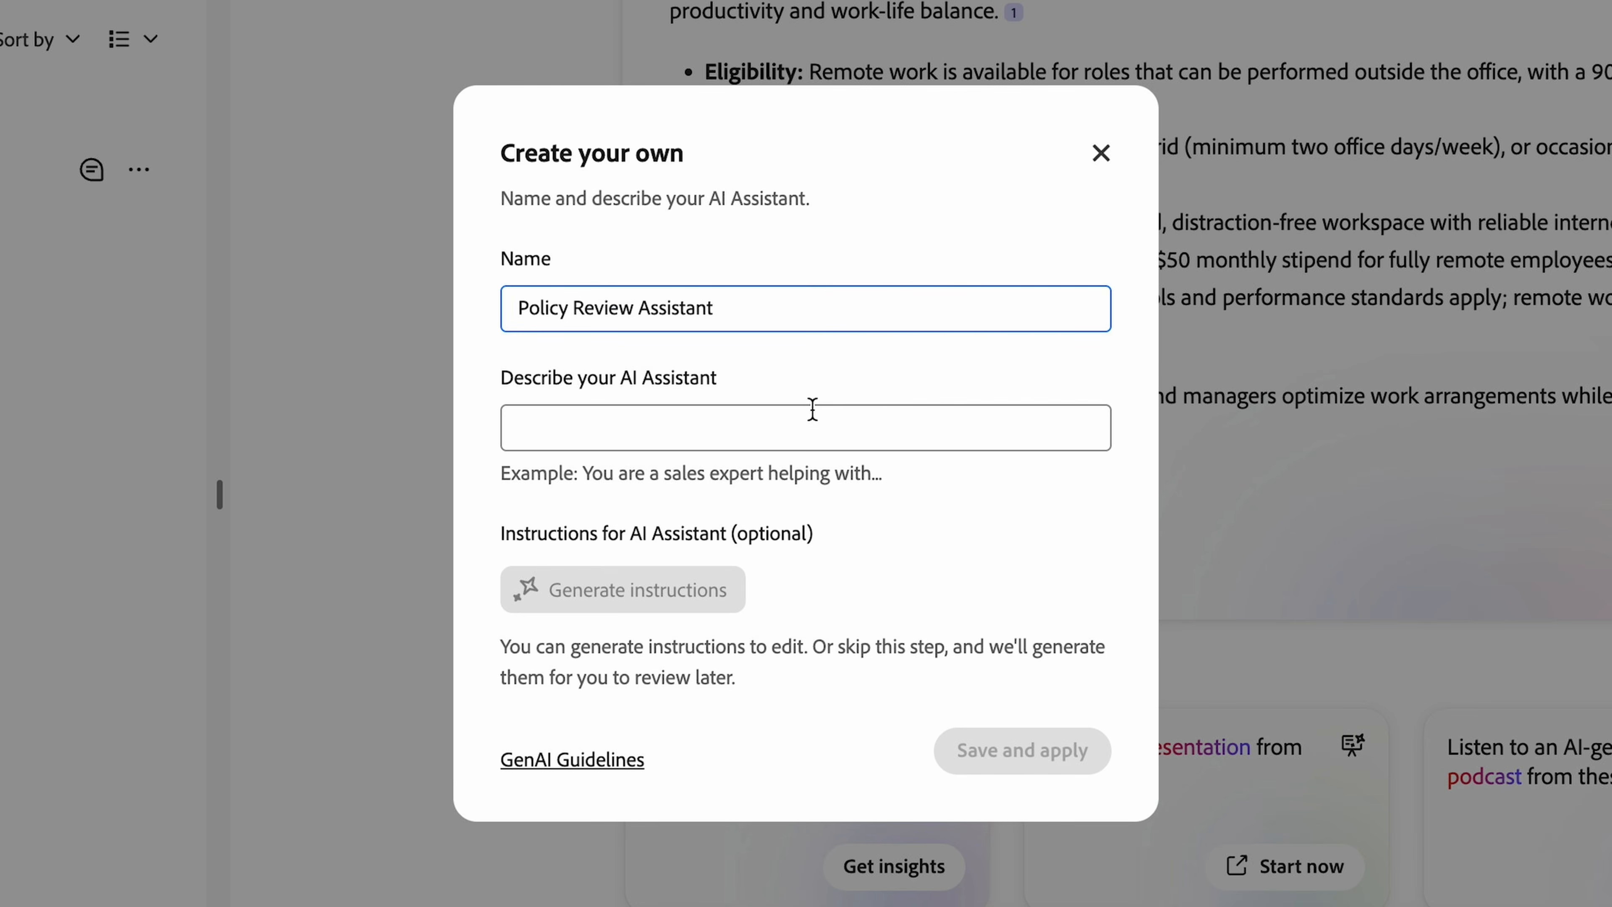
left_click(705, 420)
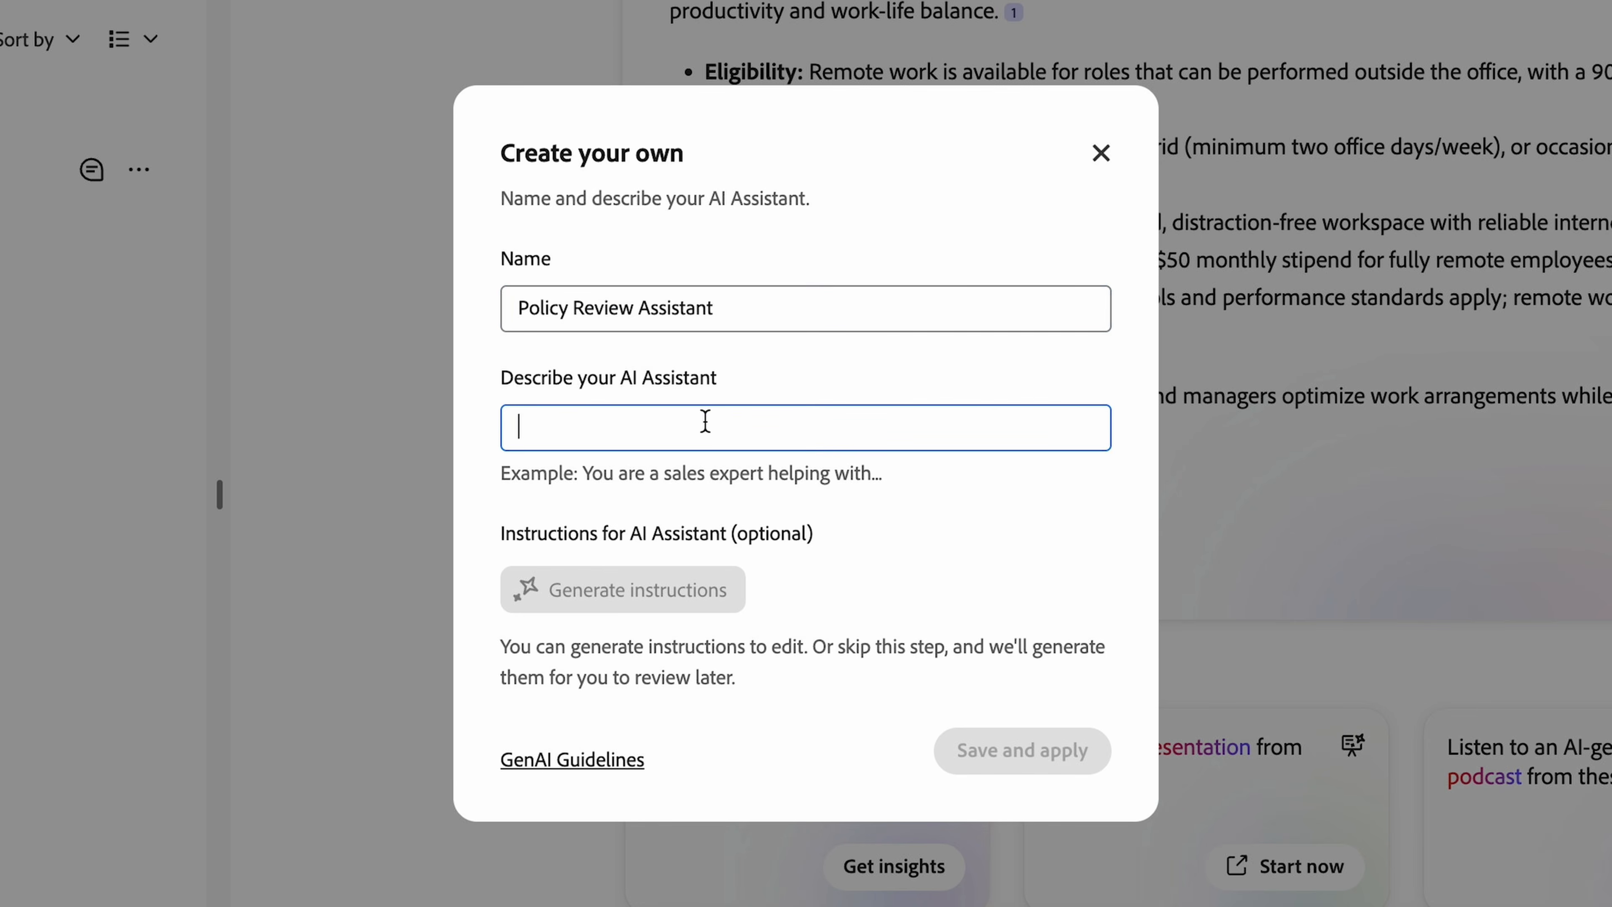
type("specializes in identifying what might ne")
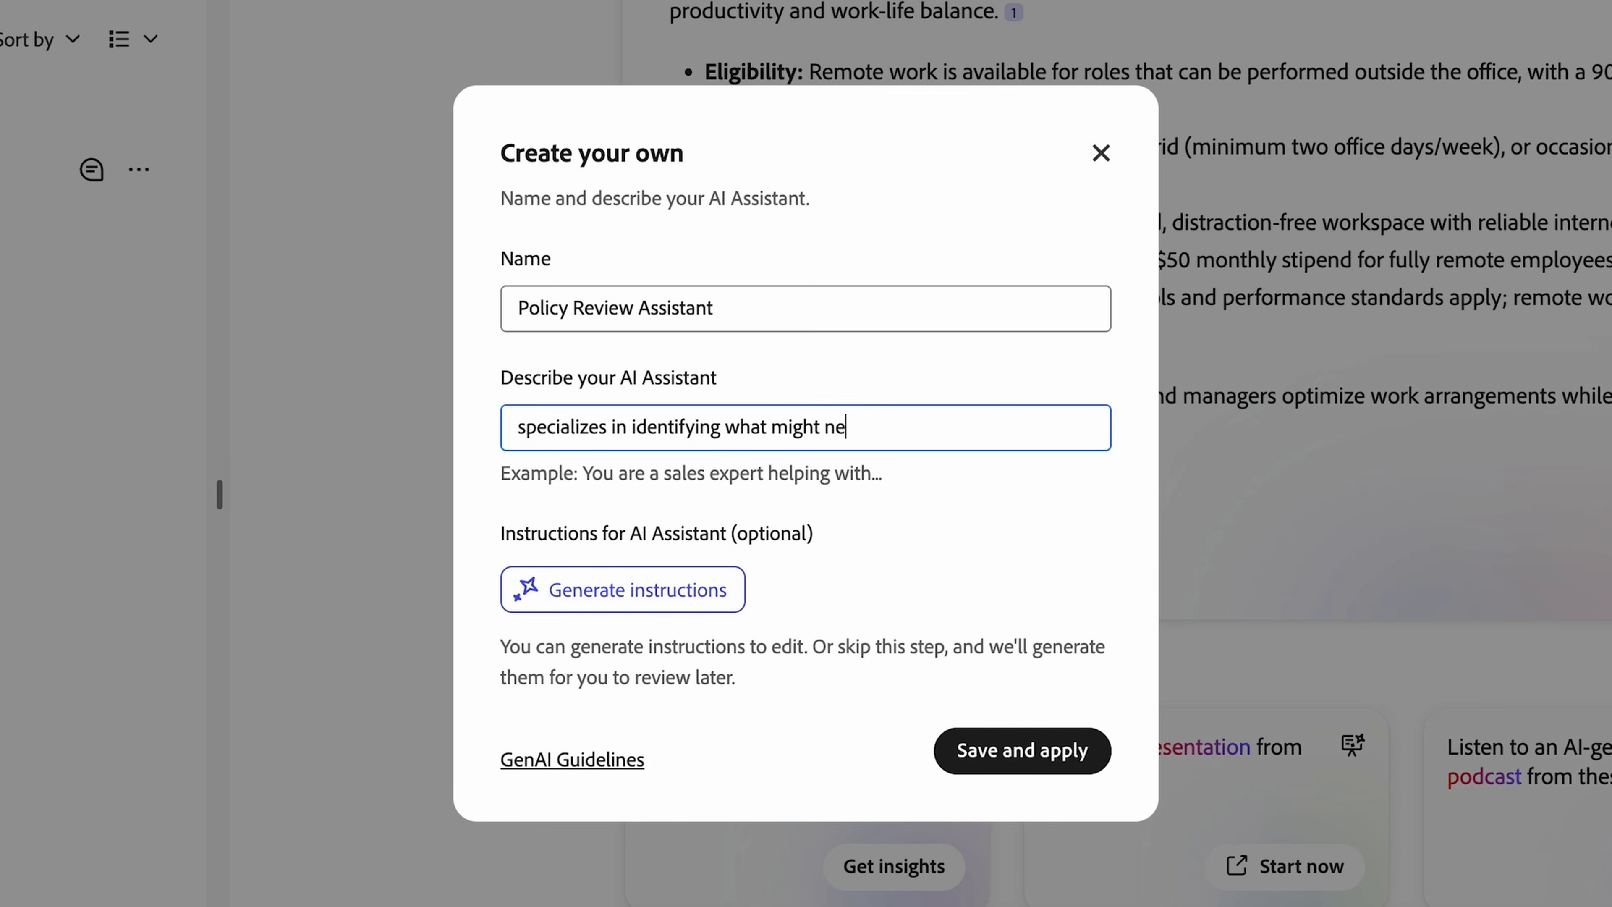
type("ed to change, analyzing effects on stakeholders, and highlighting risk")
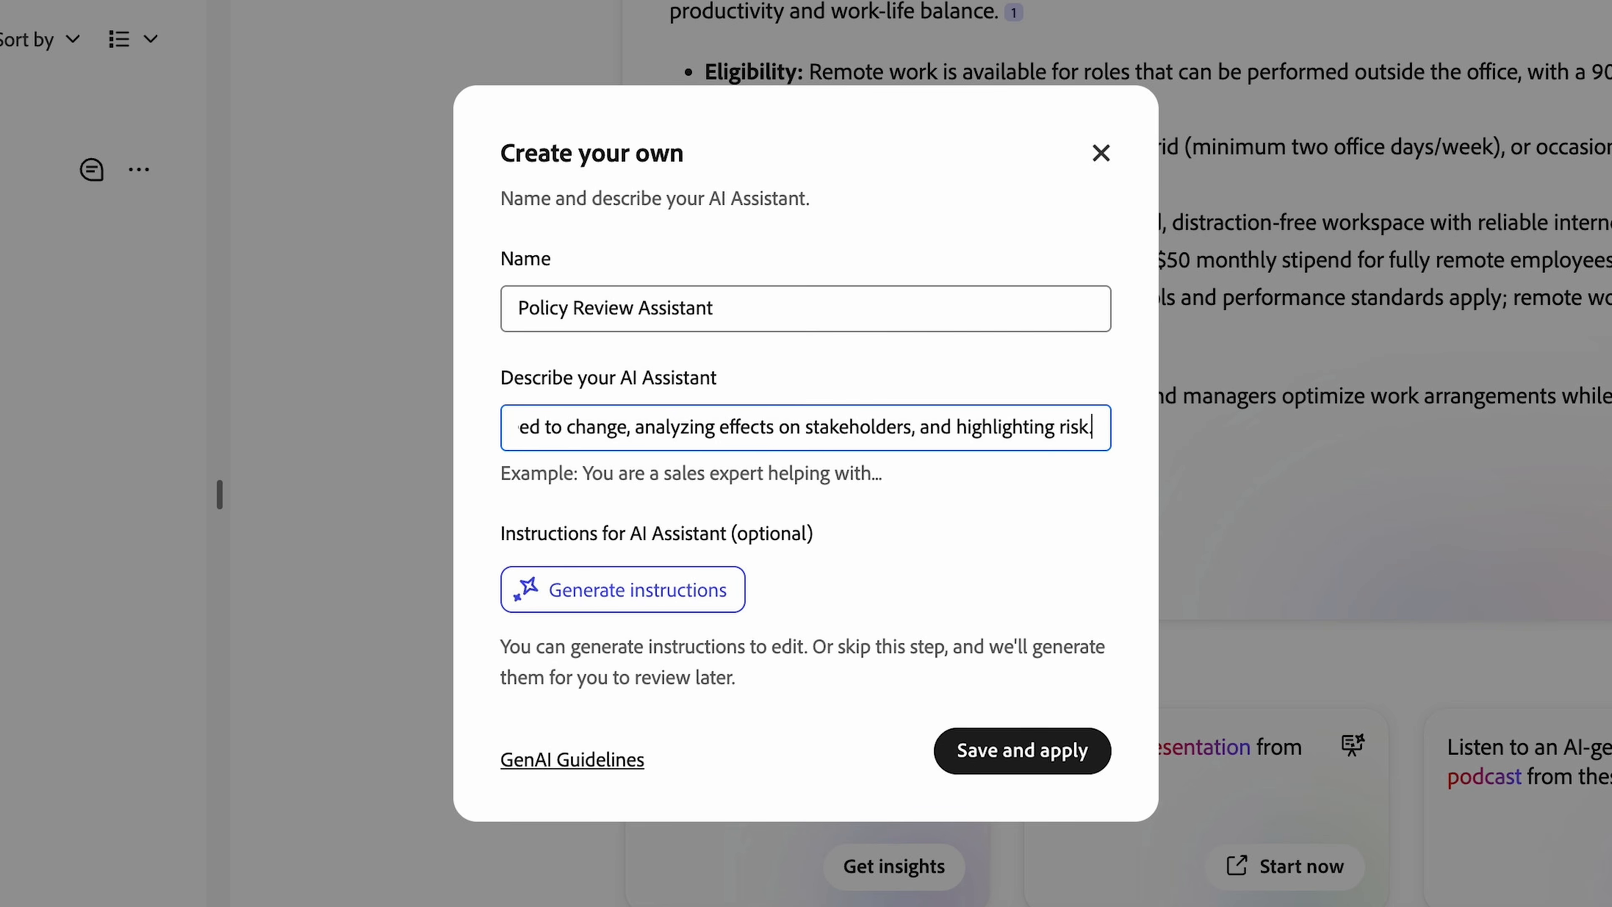
type("s")
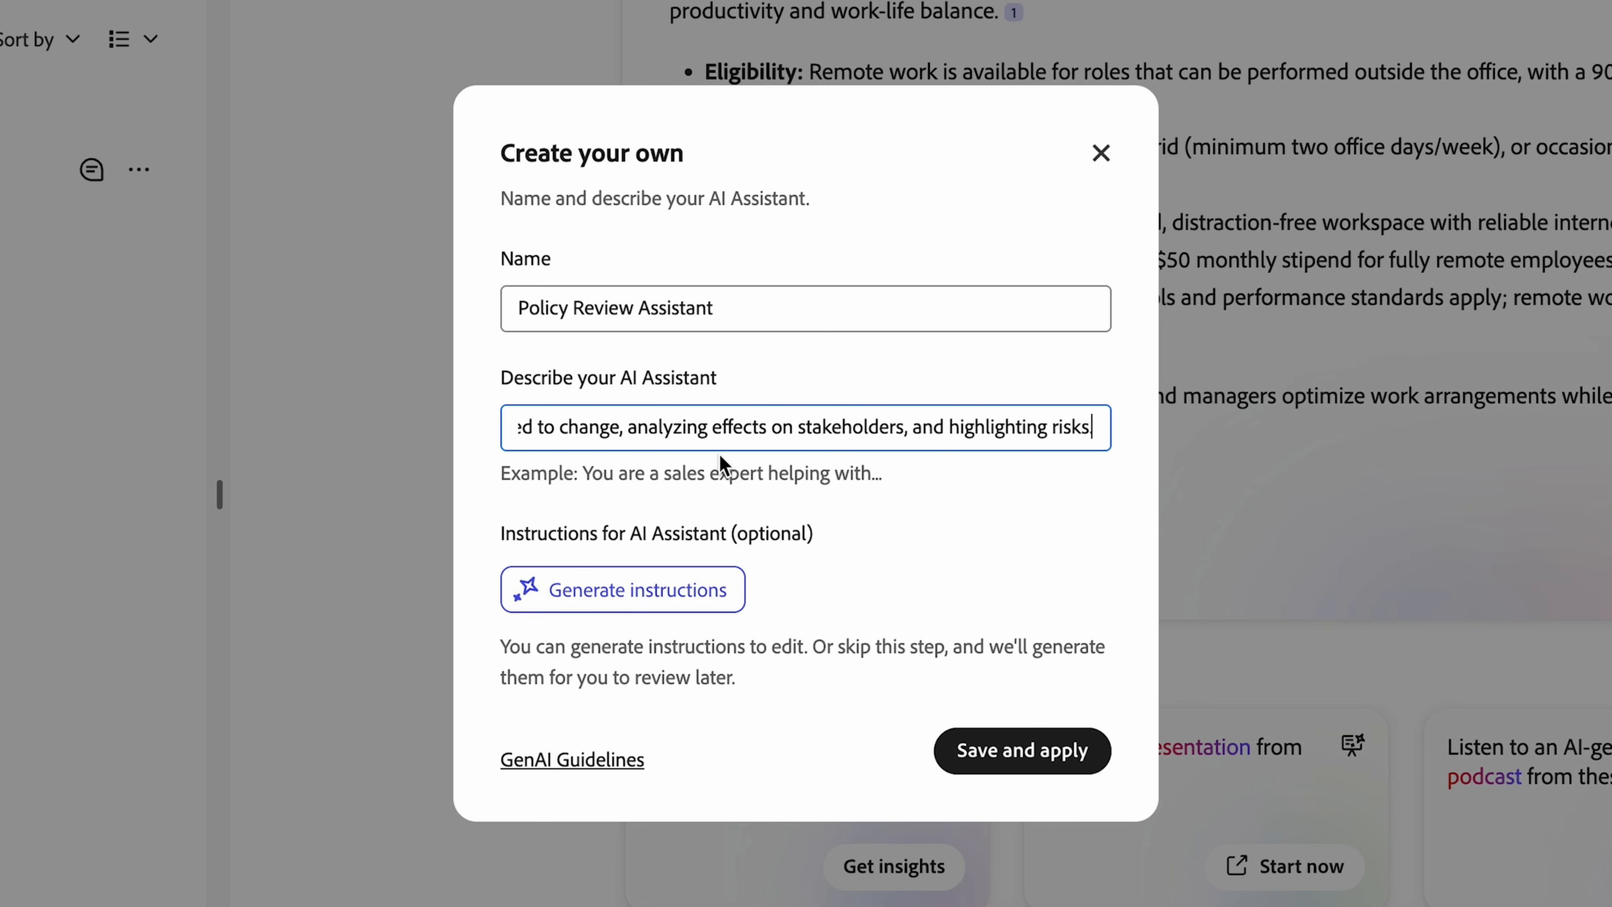
left_click(699, 599)
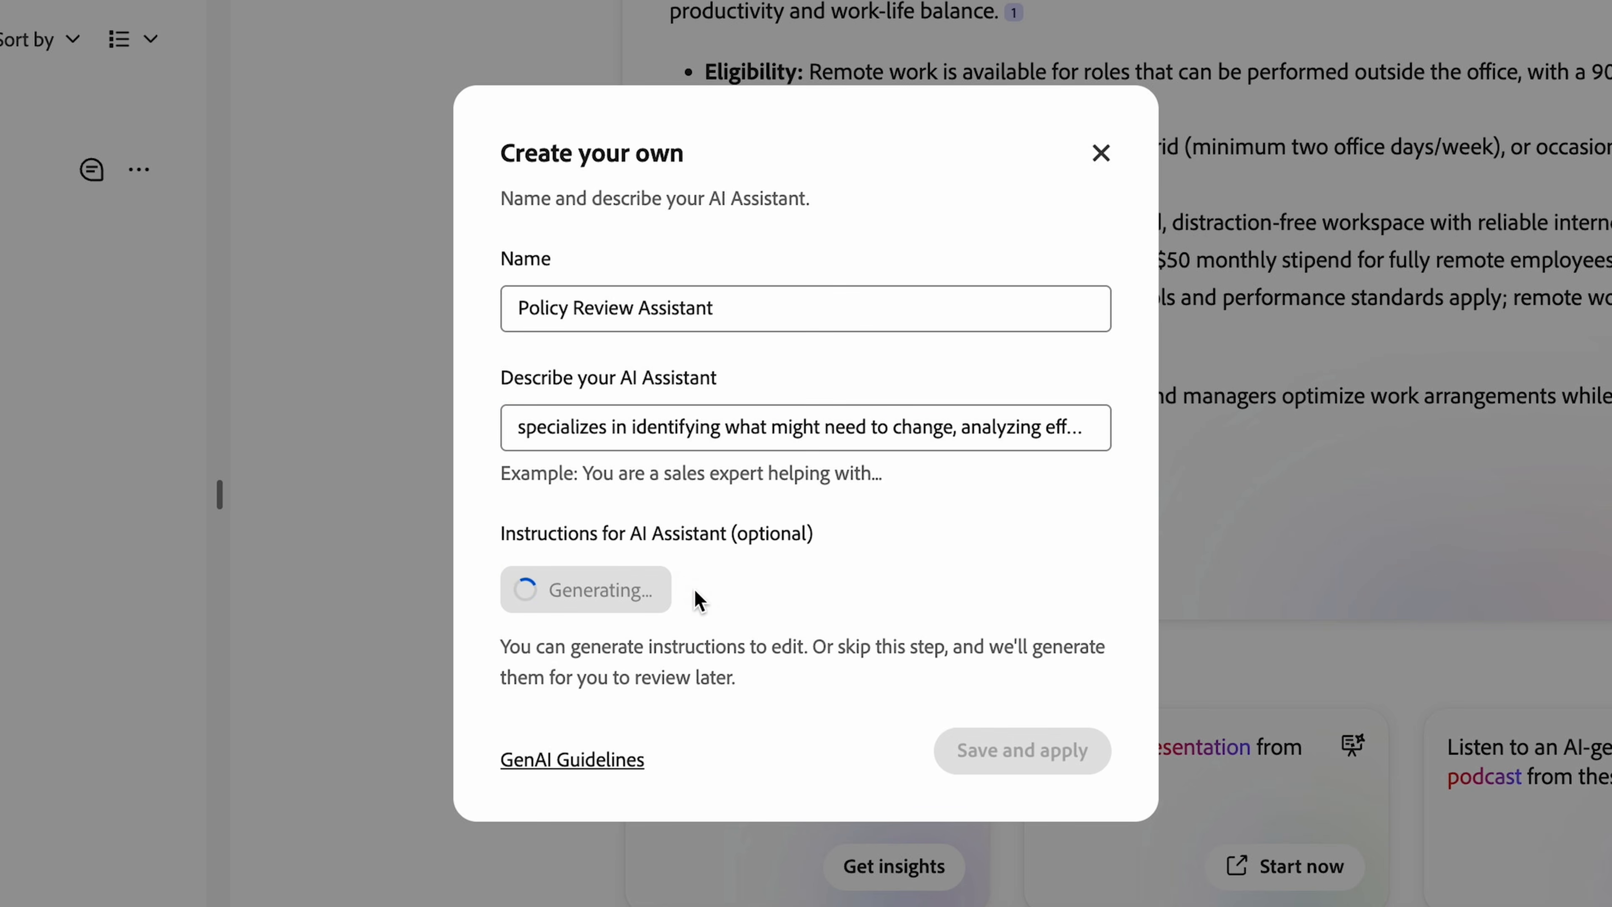
left_click_drag(1100, 525, 1120, 654)
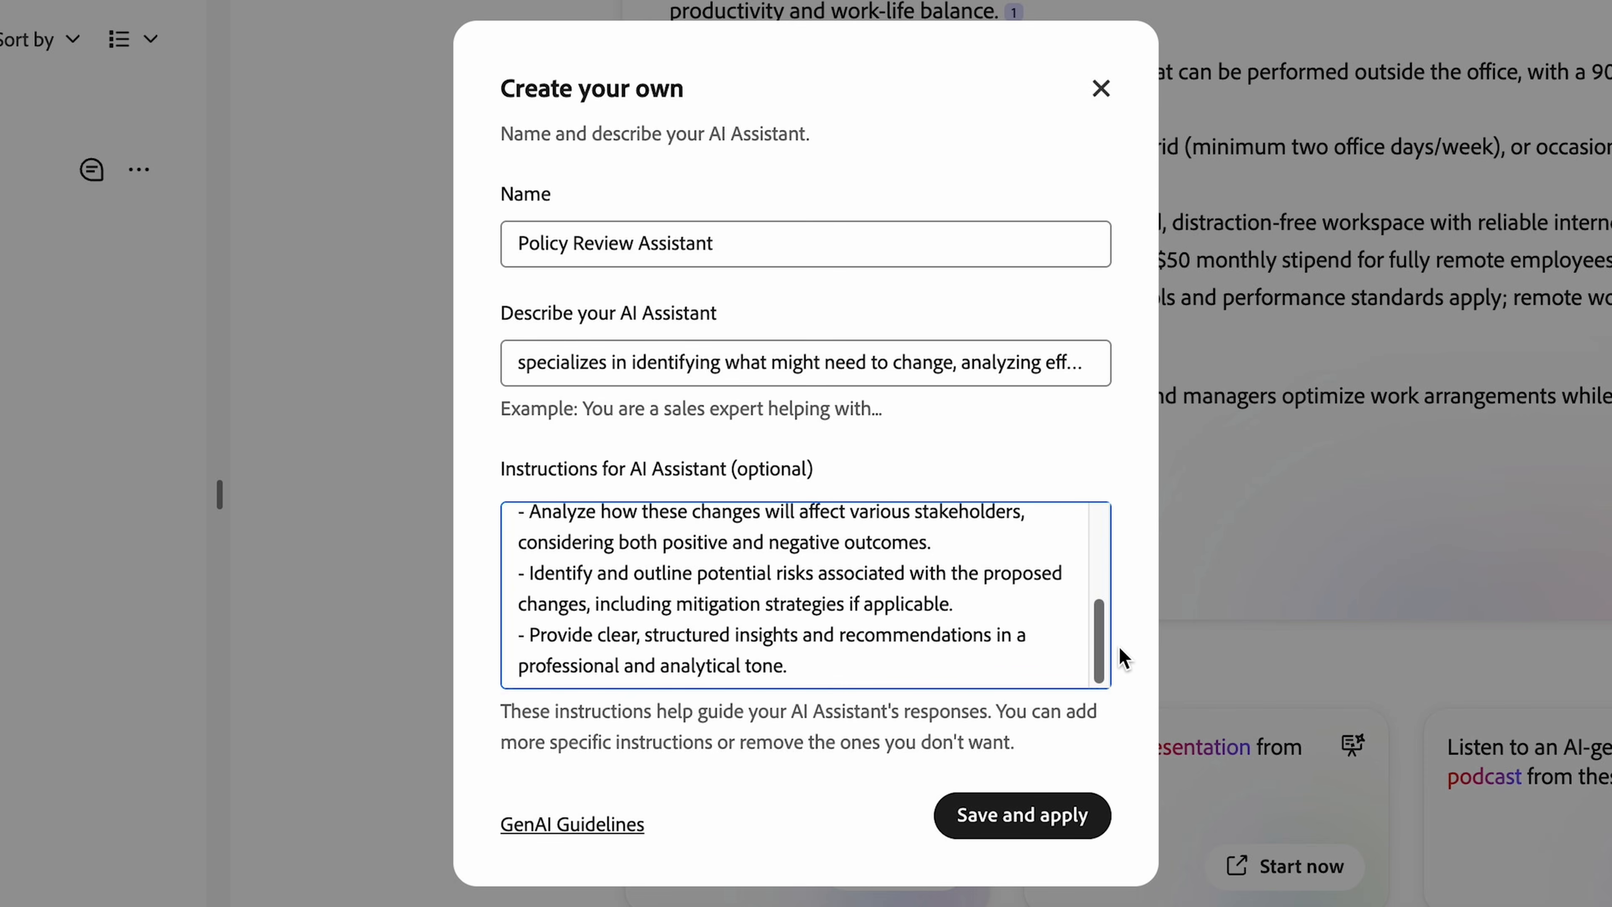
left_click(1043, 820)
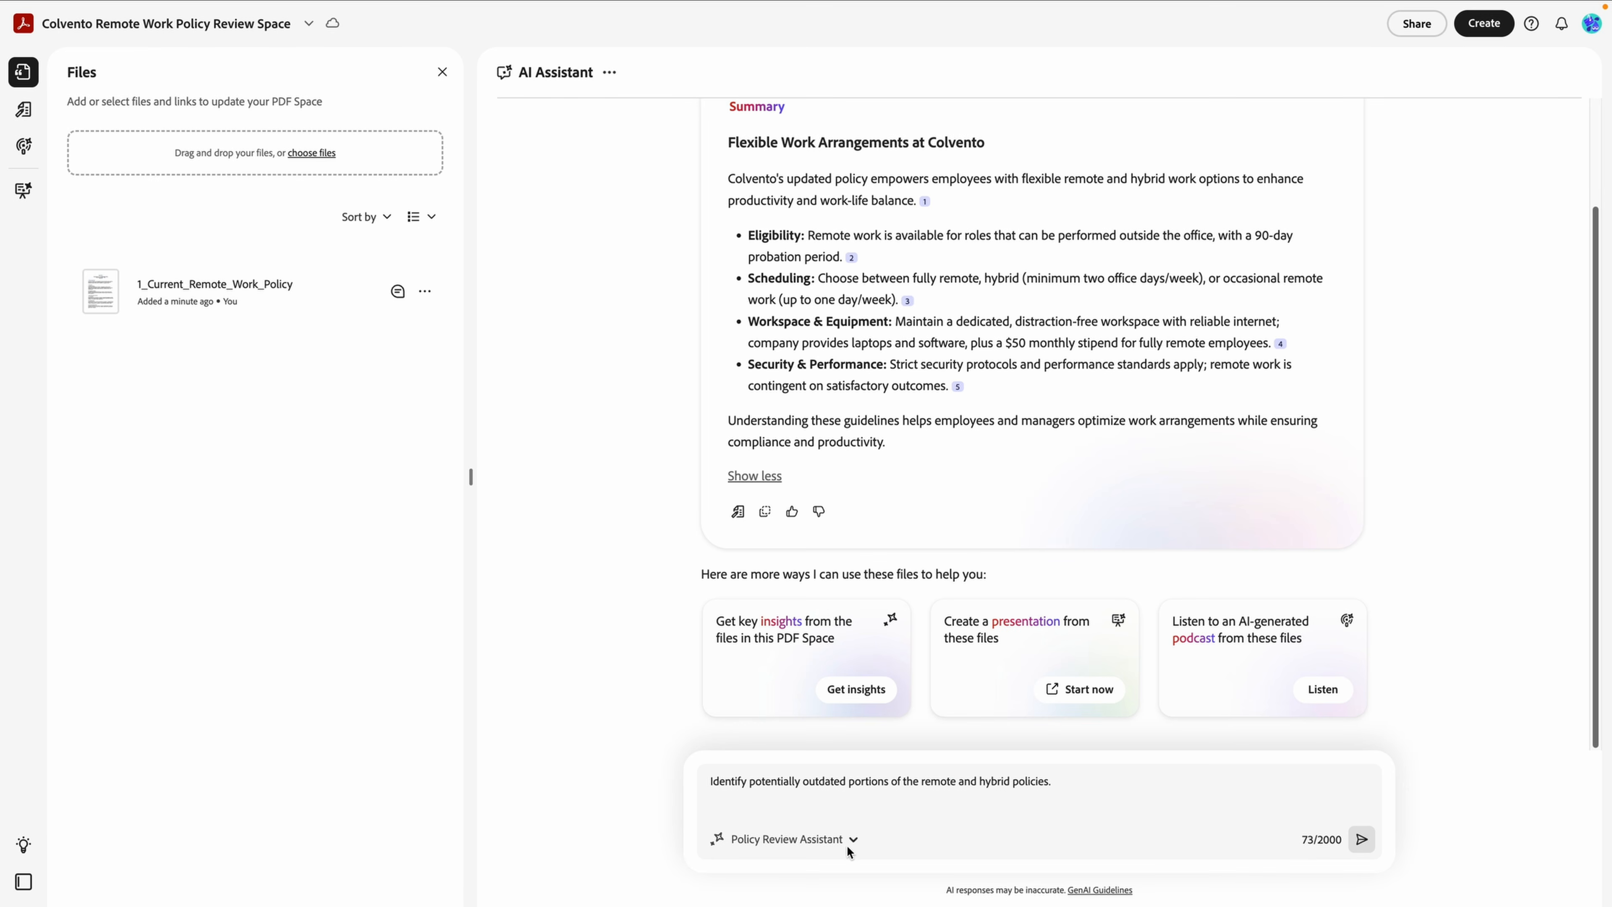
left_click(852, 840)
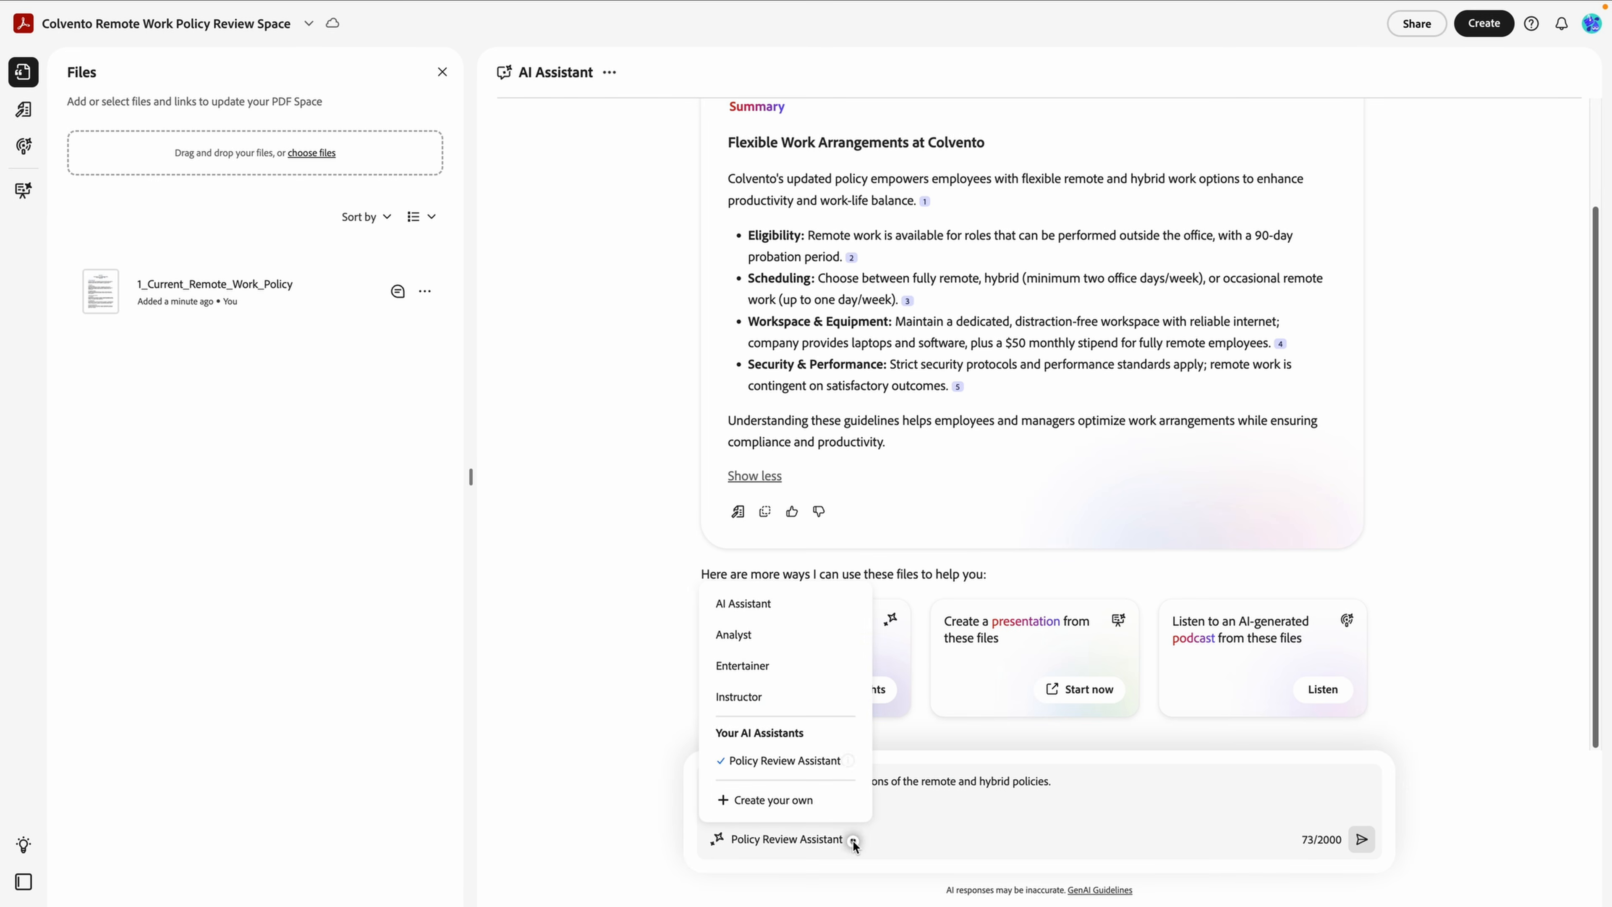
Send the outdated-policies question and open the cited Section 3.2 hybrid scheduling passage.
left_click(900, 833)
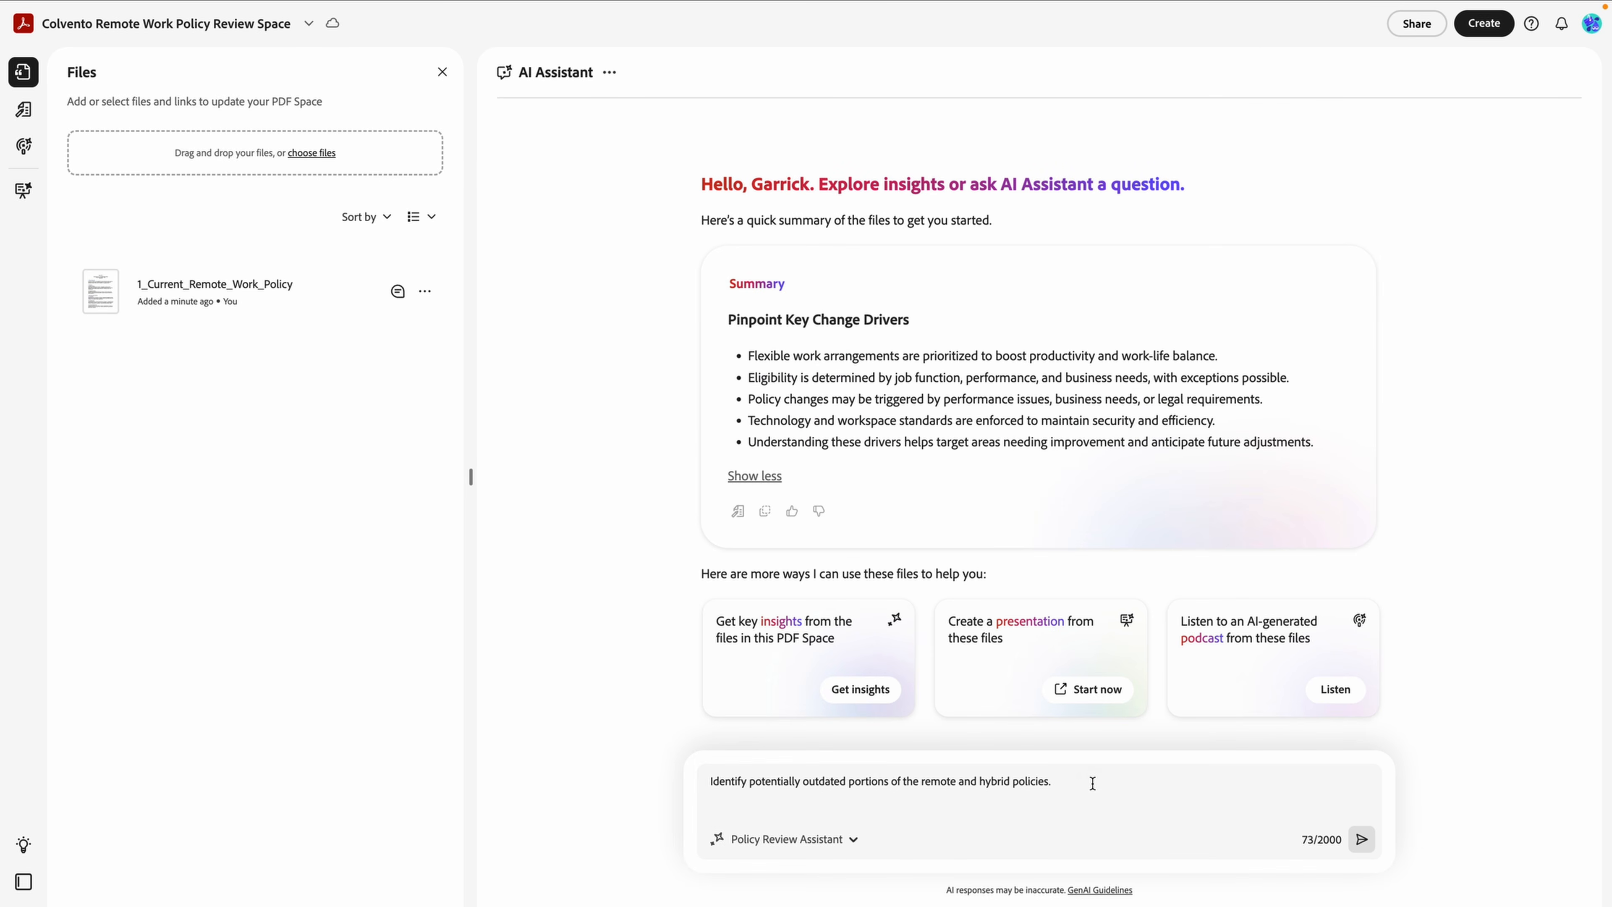
key("Return")
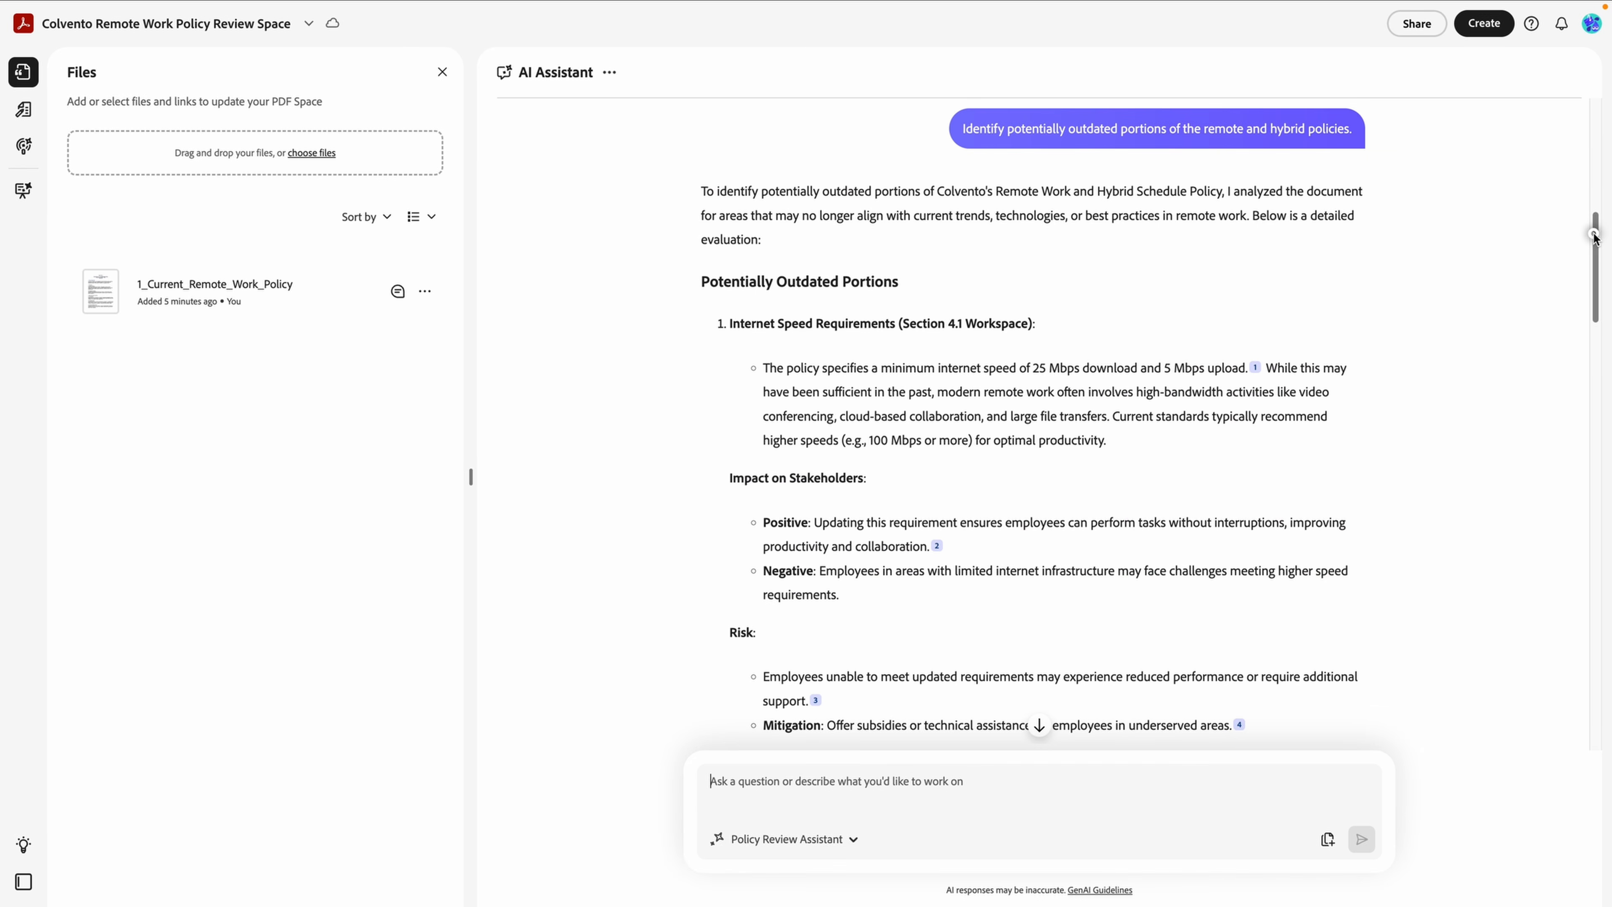
left_click_drag(1593, 235, 1607, 283)
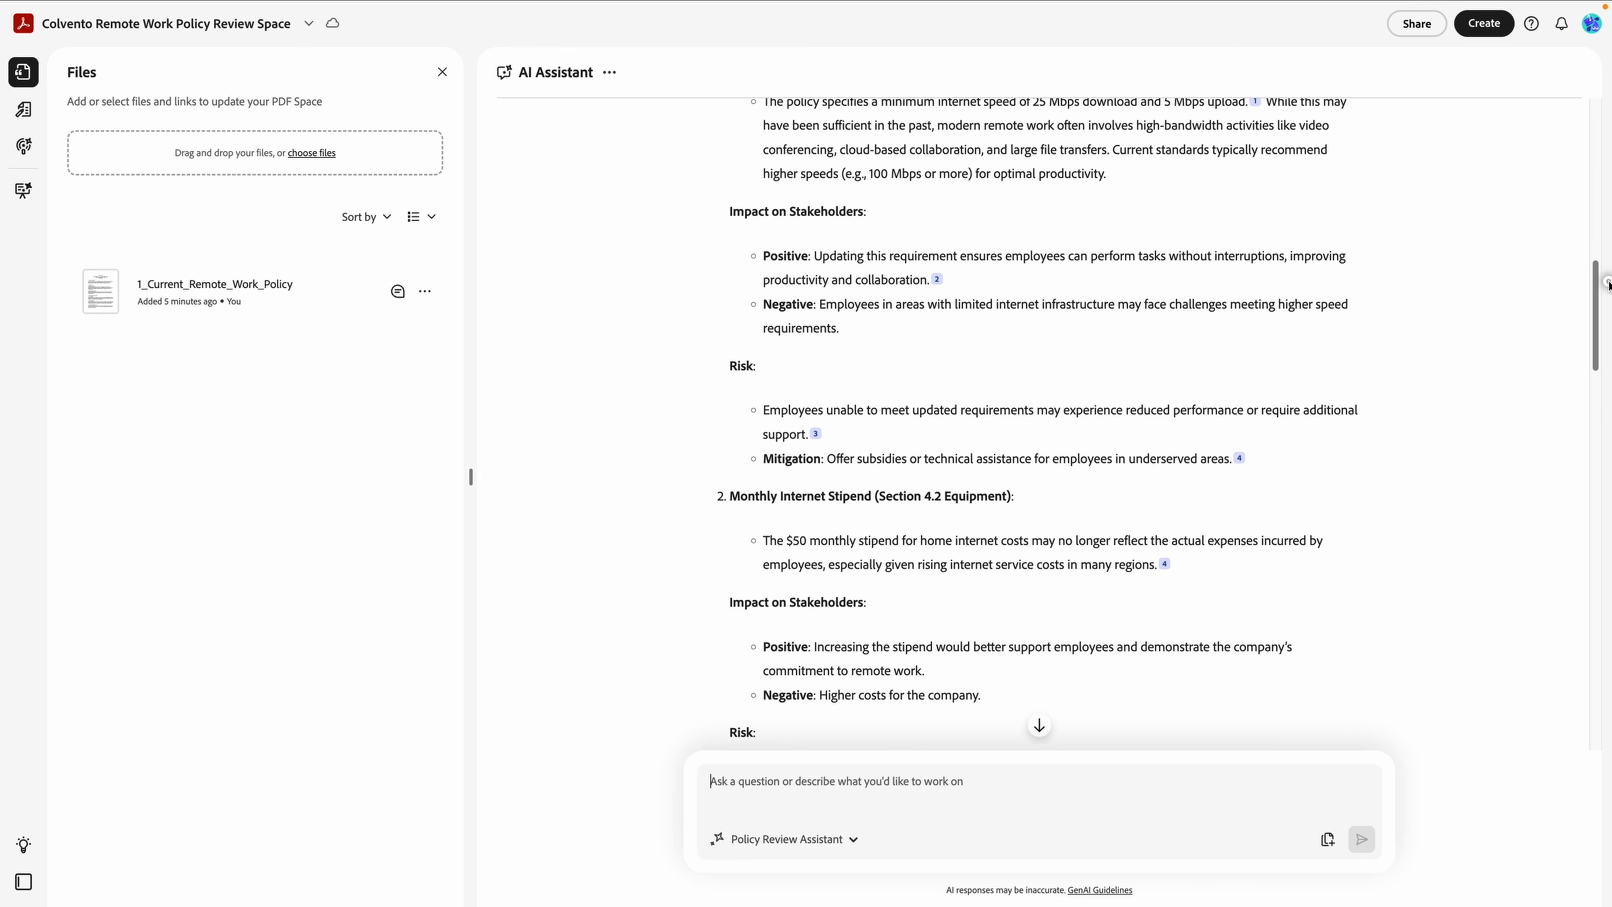
left_click_drag(1607, 284, 1607, 457)
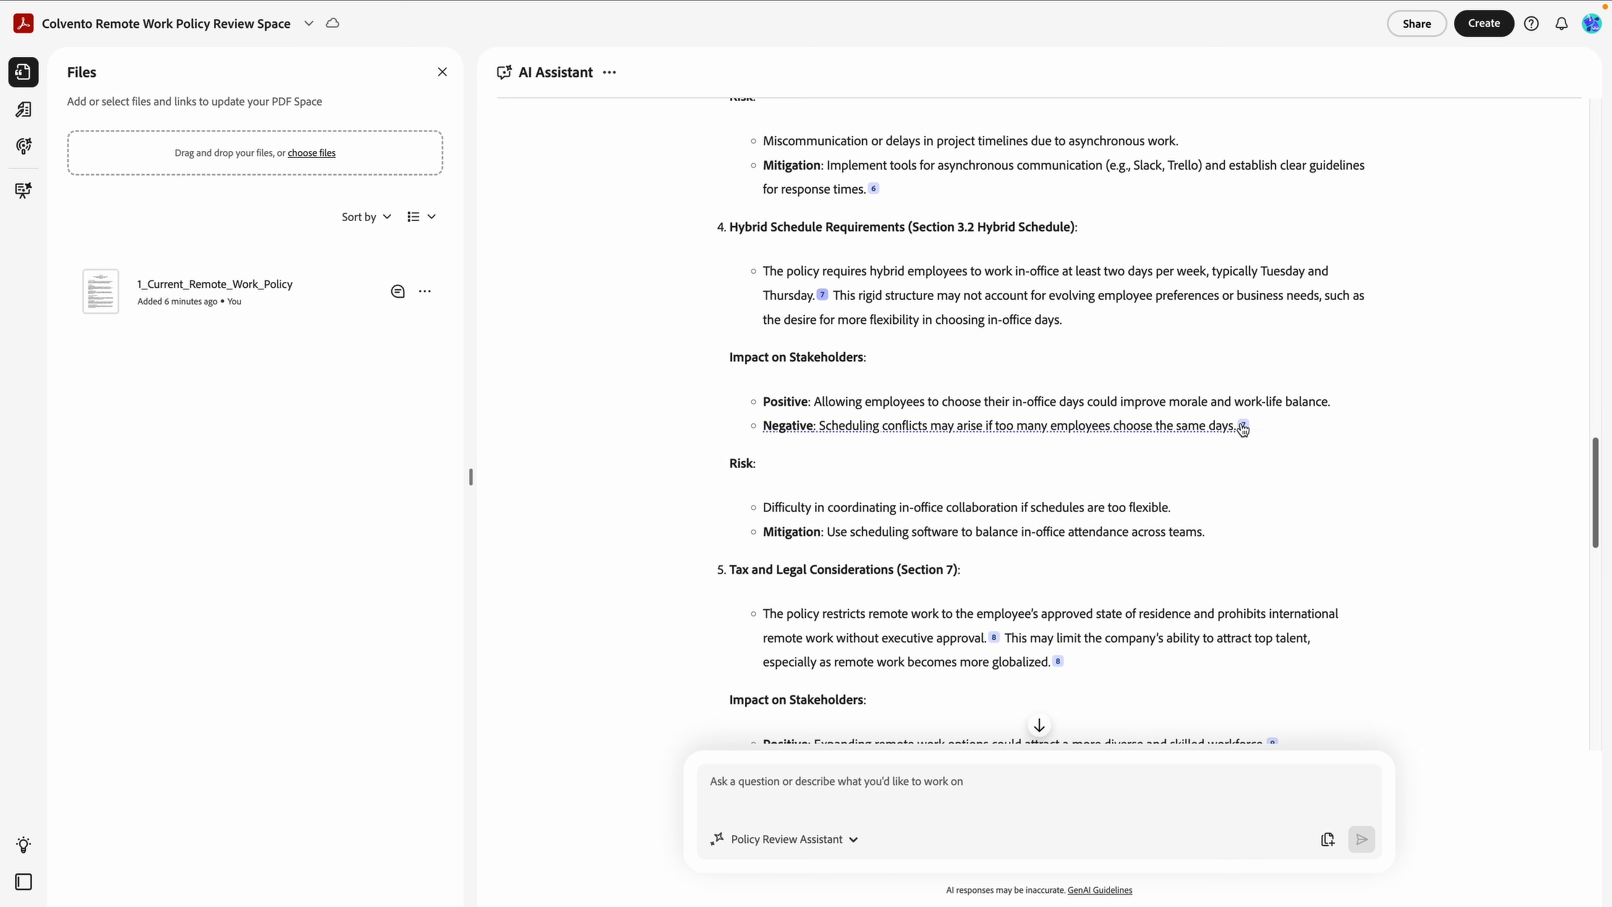
mouse_move(1242, 427)
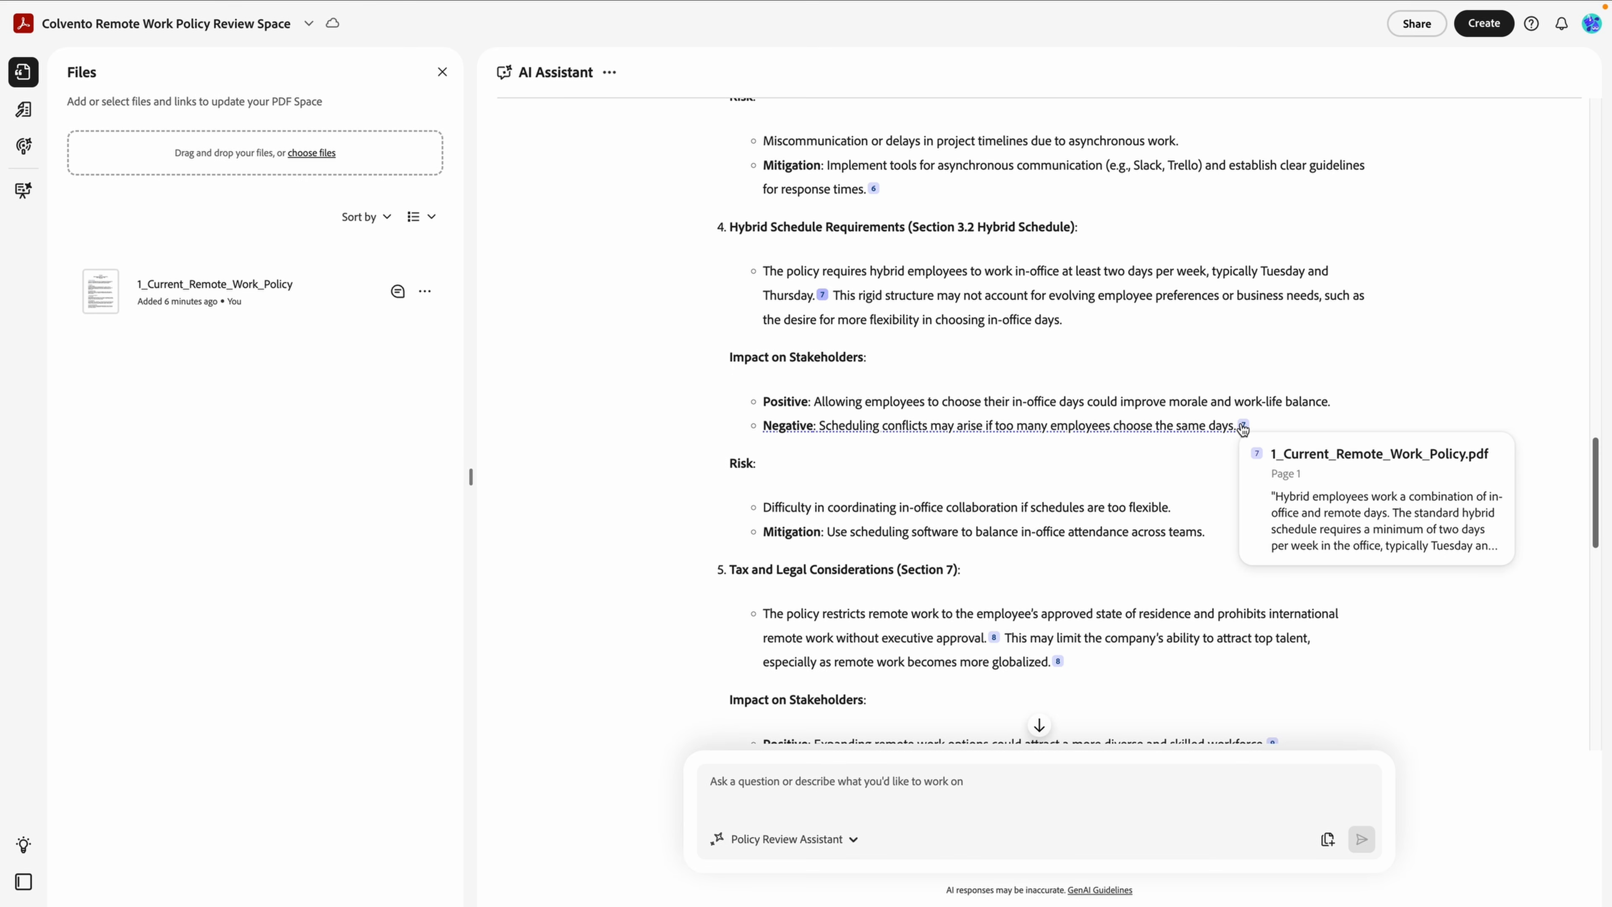
left_click(1242, 425)
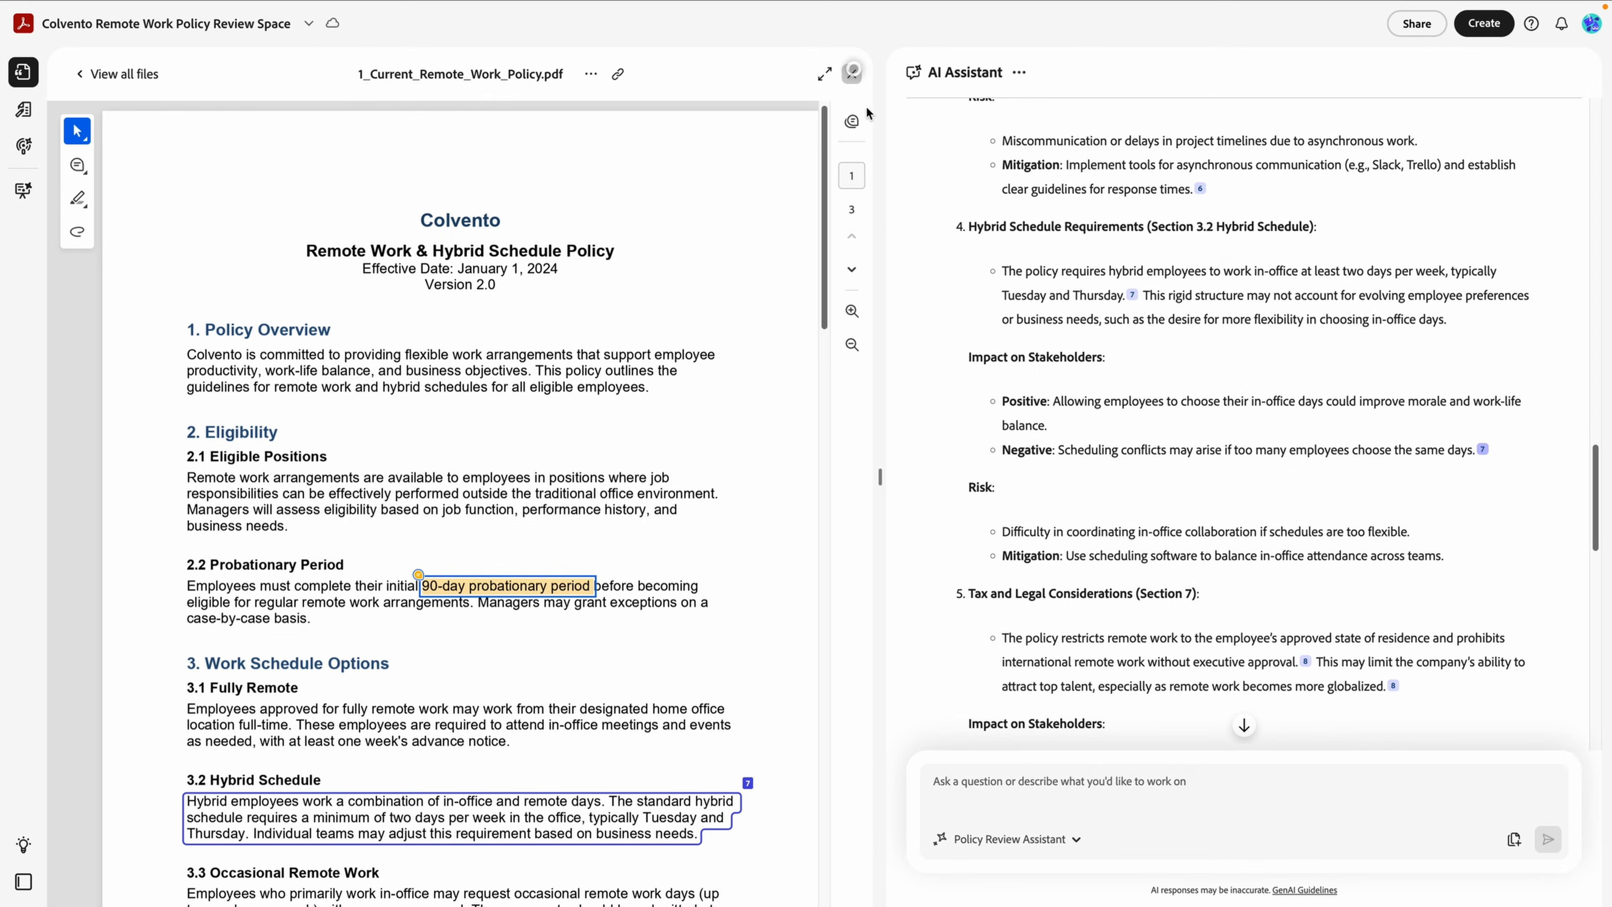
Close the PDF, save the outdated-policy analysis as a note, and view the Space's notes.
left_click(852, 74)
scroll(1170, 353, "down", 12)
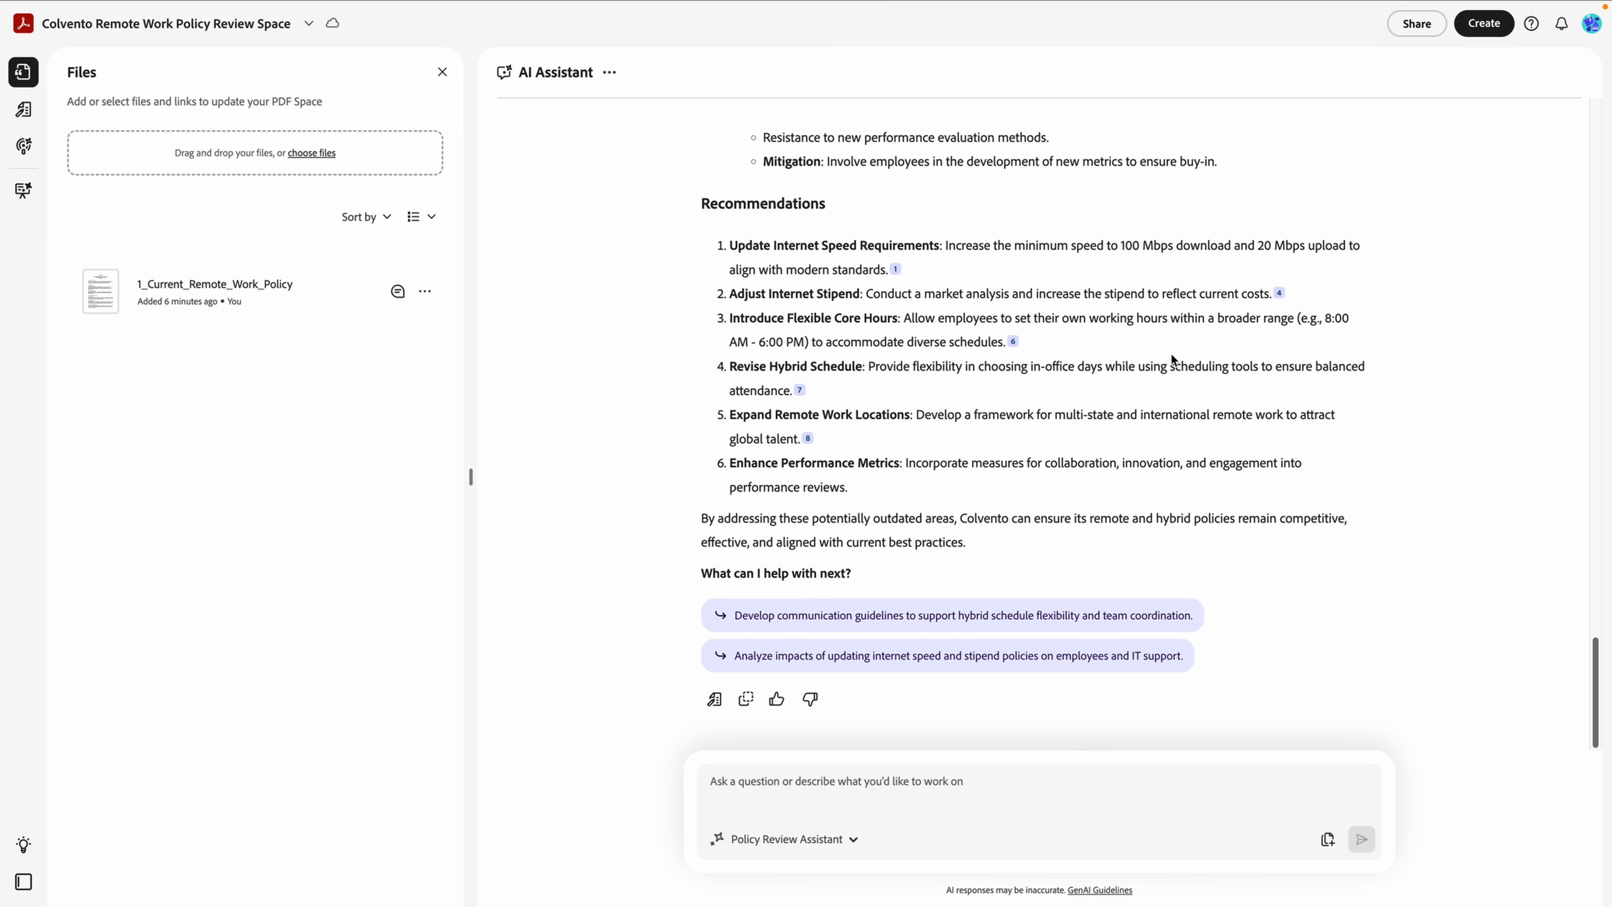
left_click(720, 701)
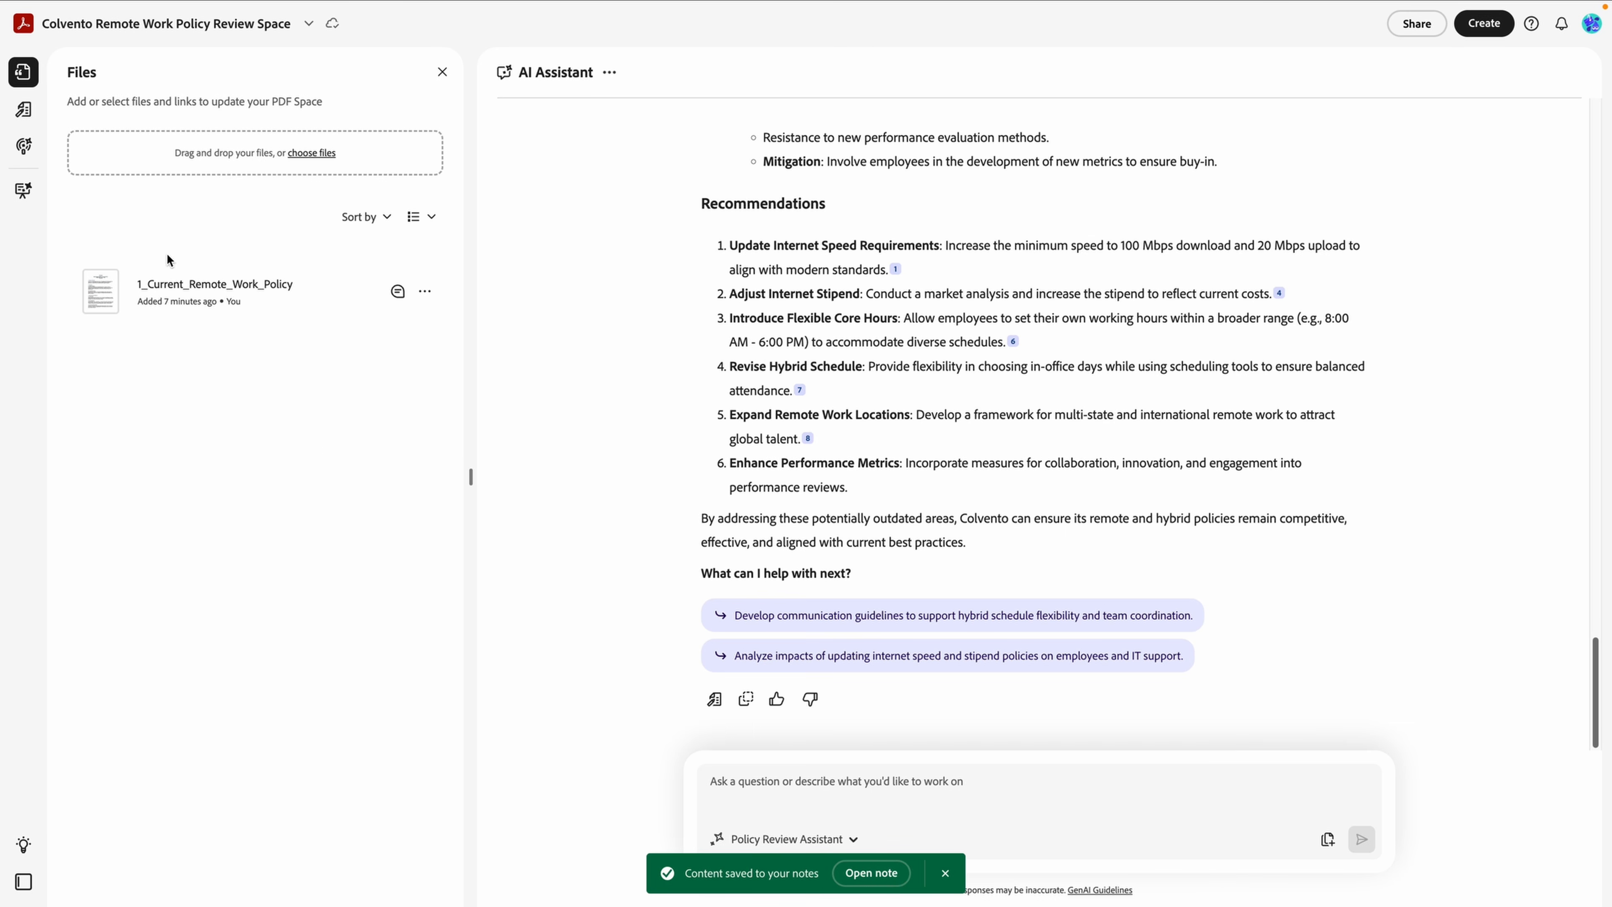
left_click(20, 110)
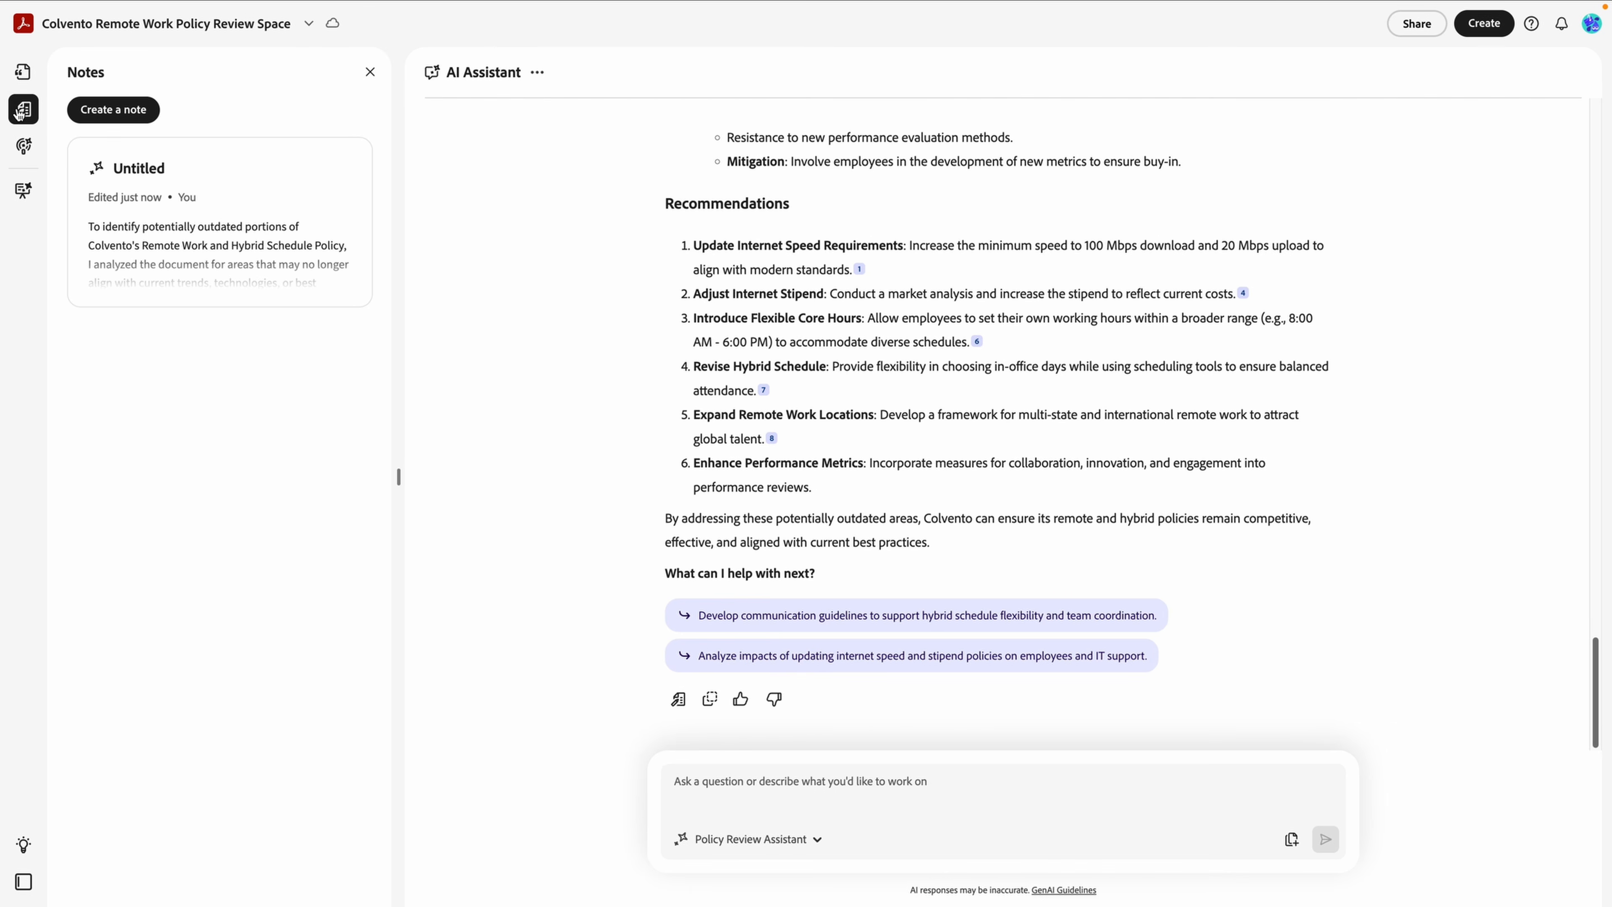
Retitle the Untitled note 'Policy Update Suggestions' and return to the notes list.
left_click(153, 172)
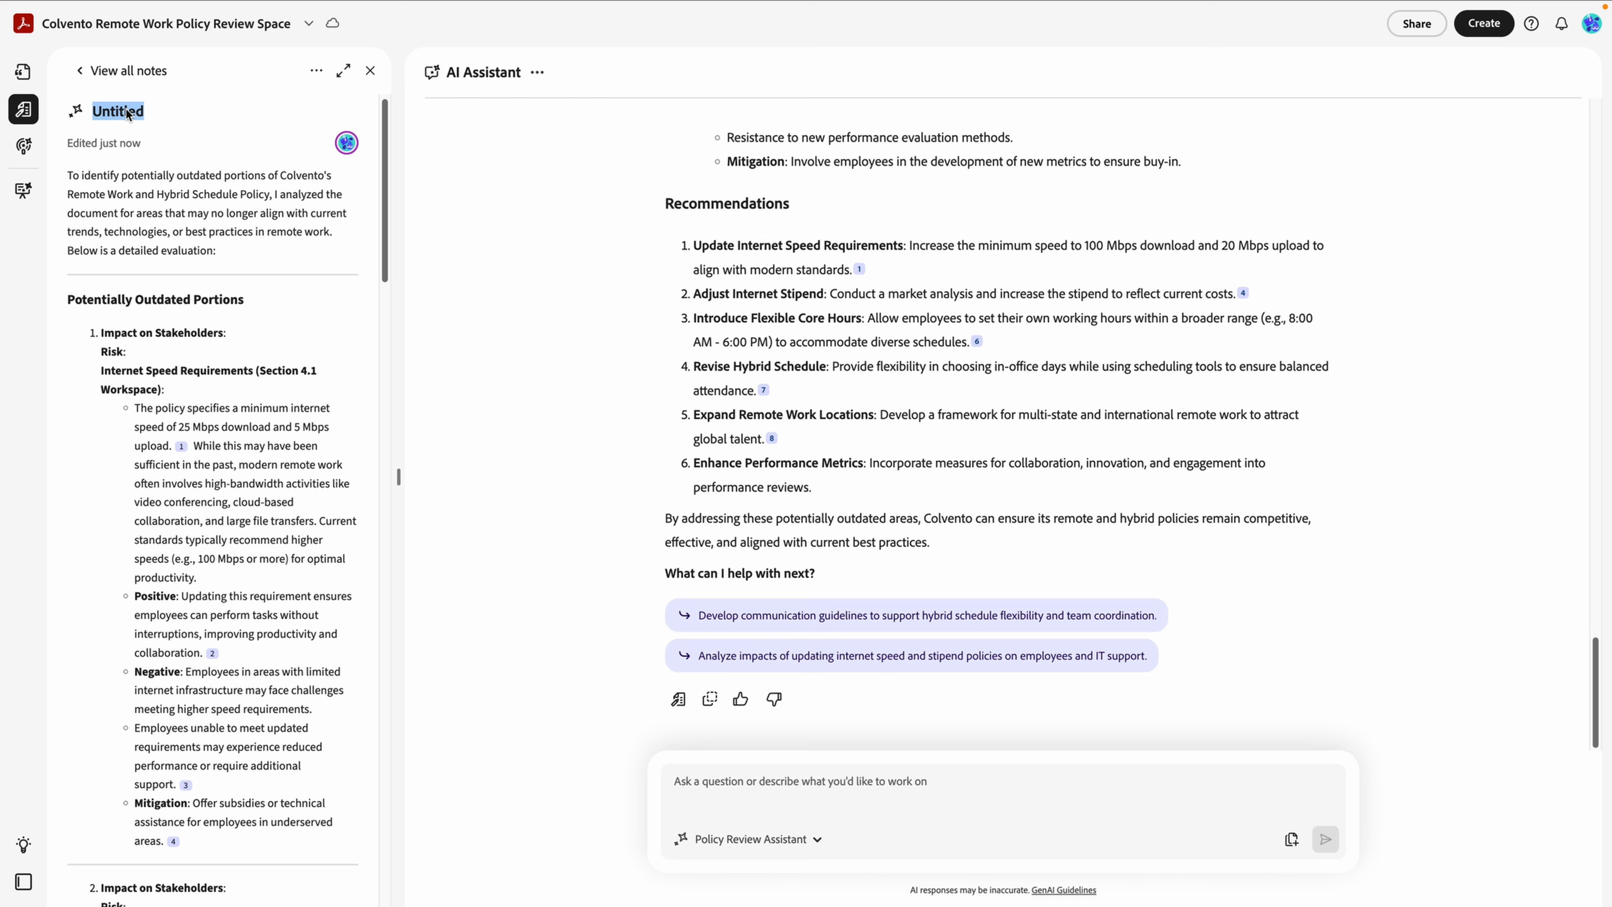
type("Policy Update Suggestions")
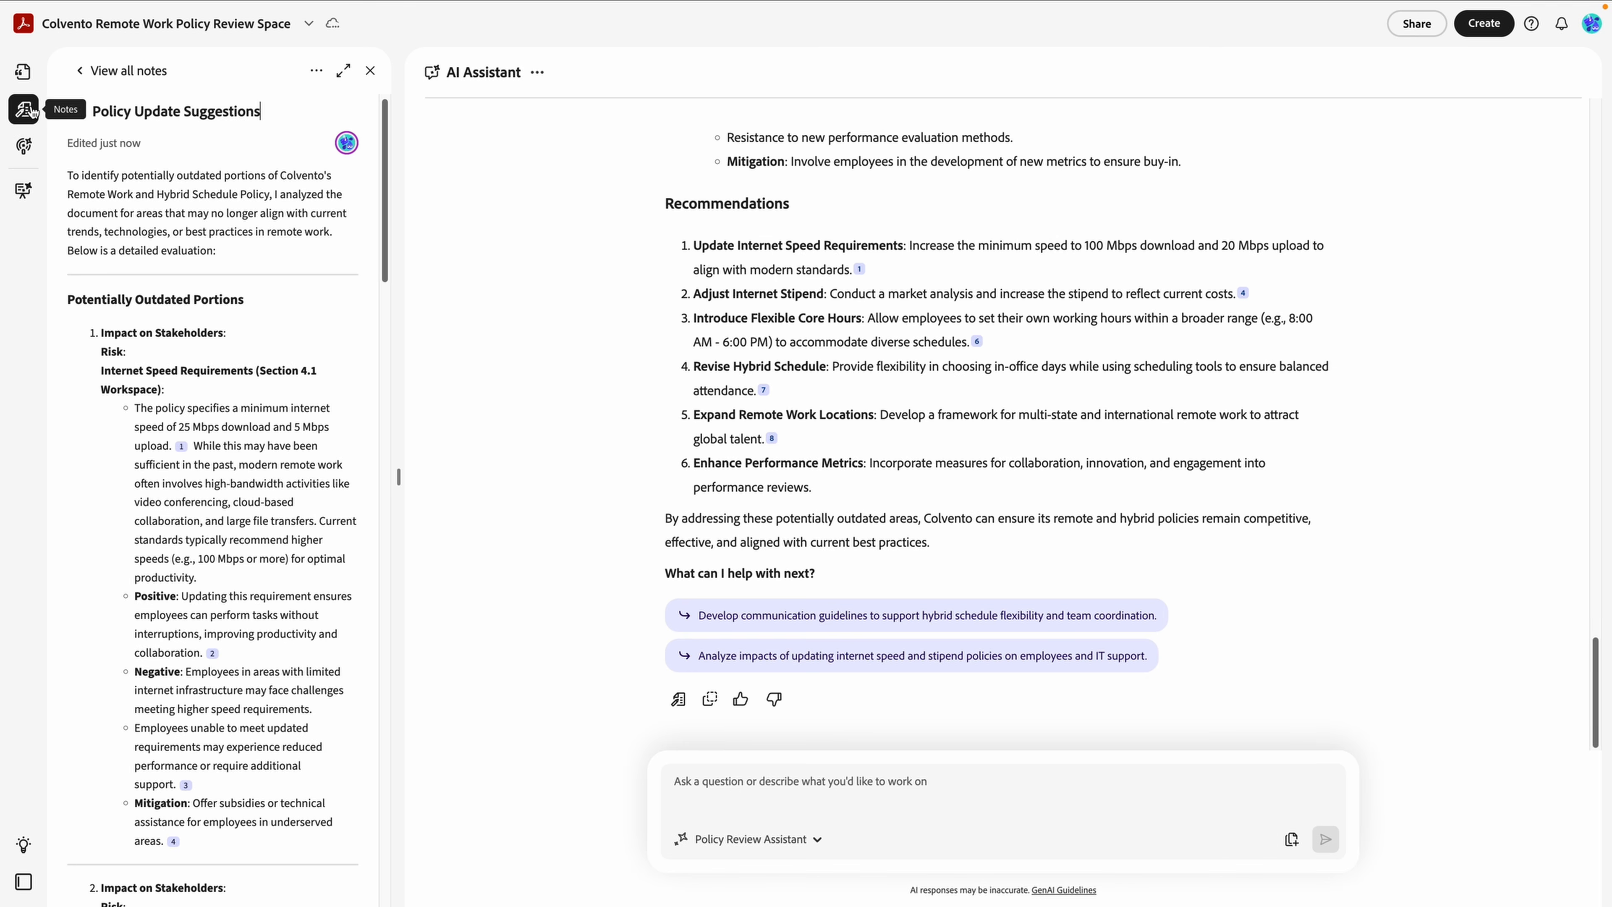
left_click(84, 70)
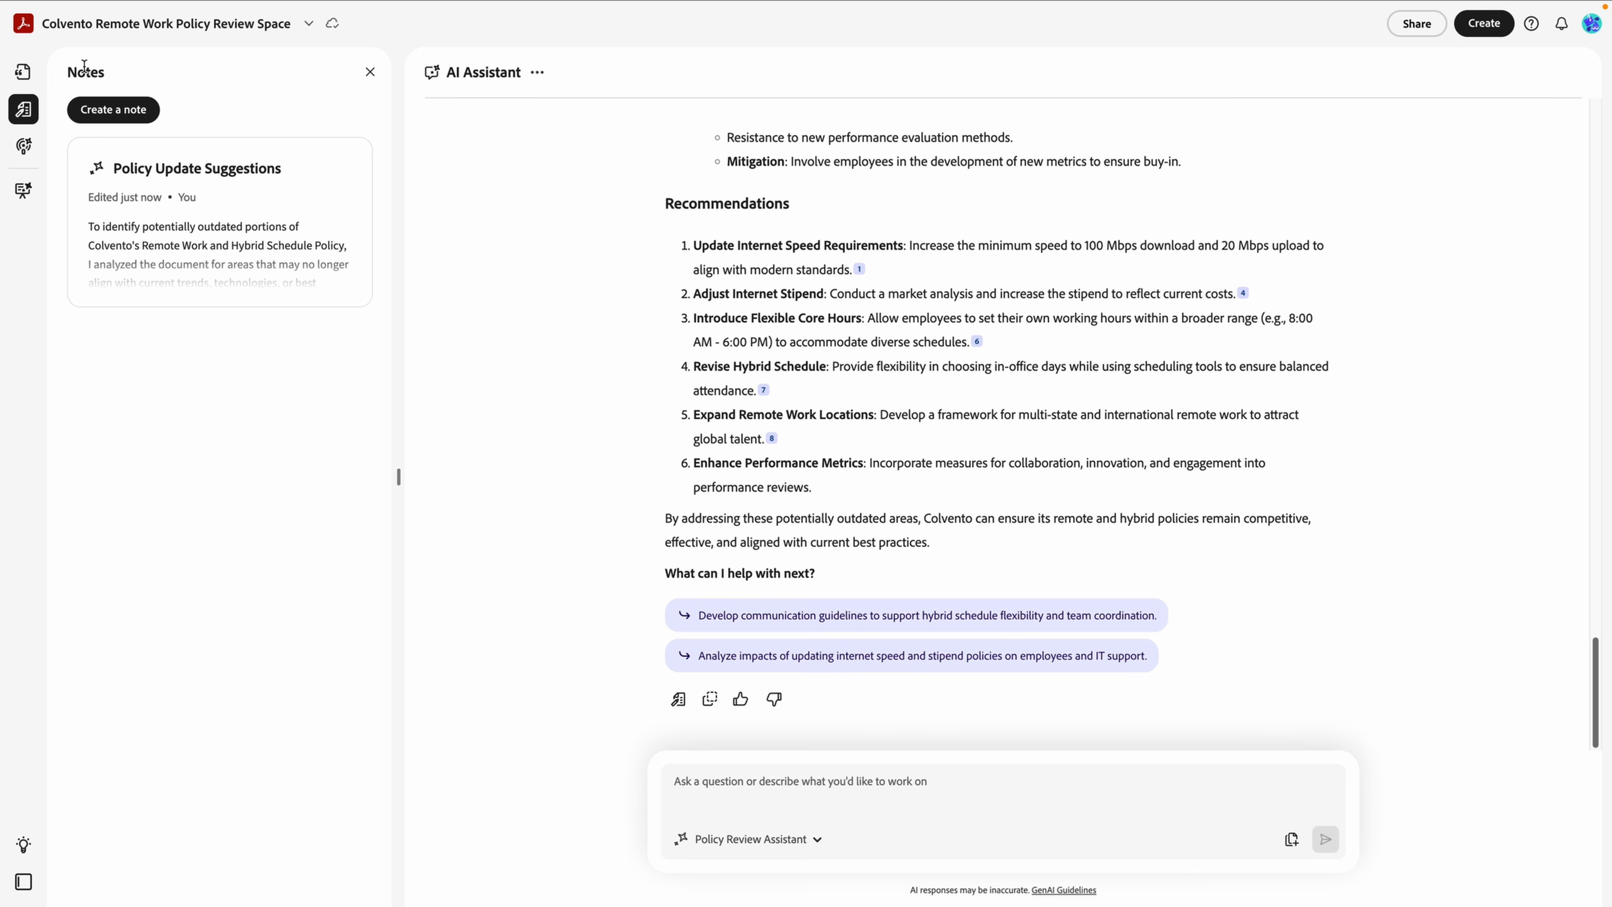
Add an 'Action Items' note on a 3-day hybrid pilot and childcare accommodations.
left_click(133, 119)
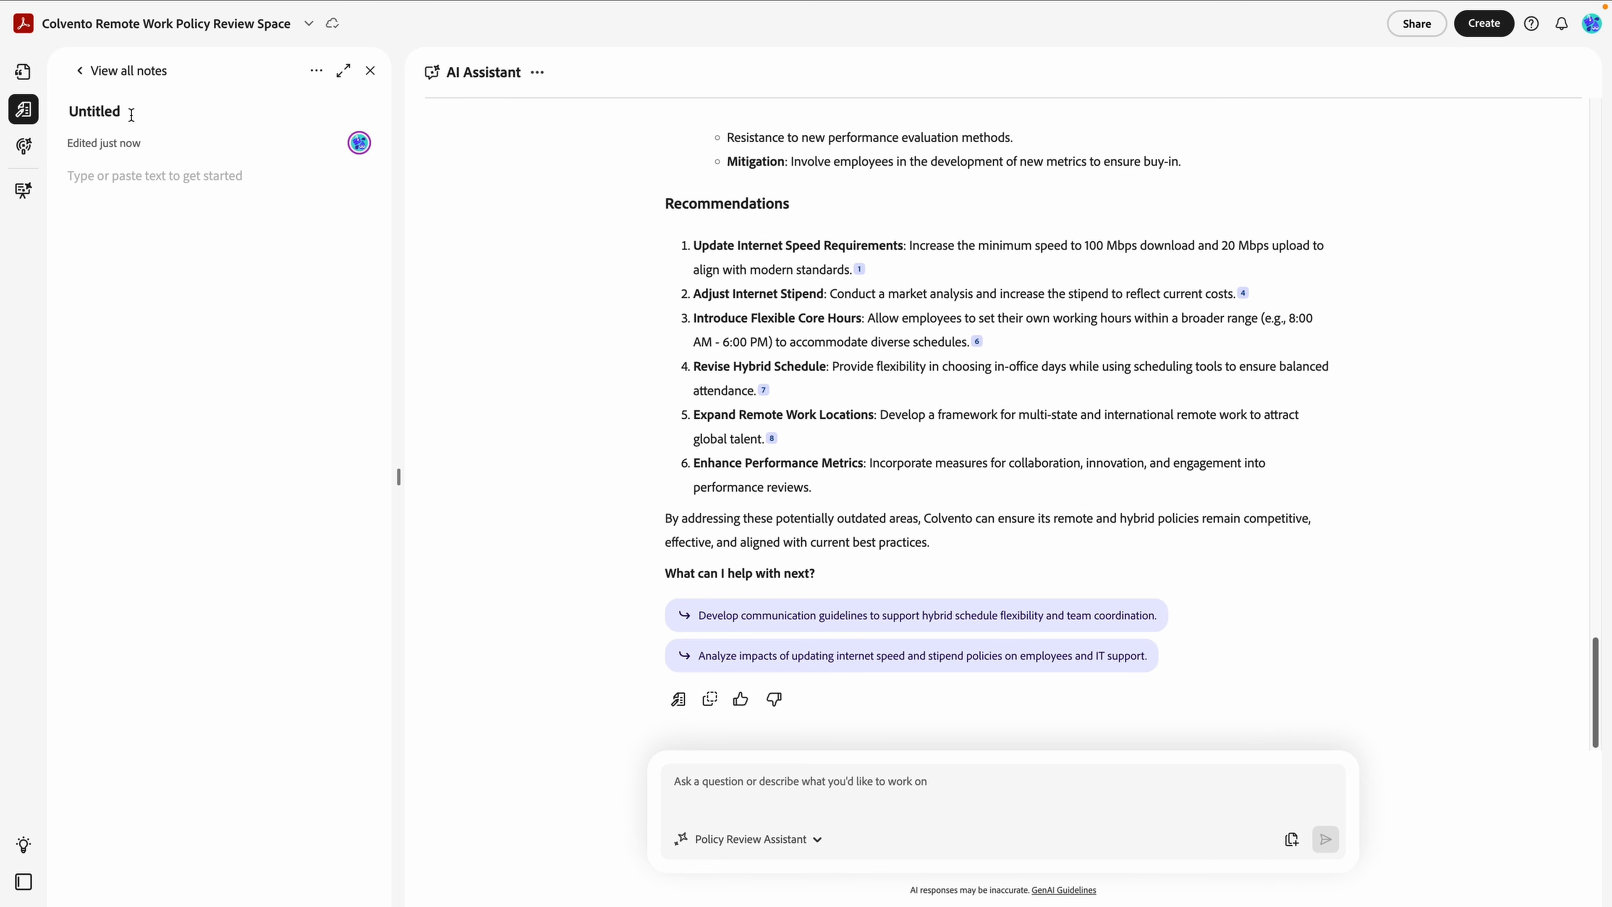
double_click(104, 109)
type("Action Items")
left_click(122, 246)
type("Discuss pote")
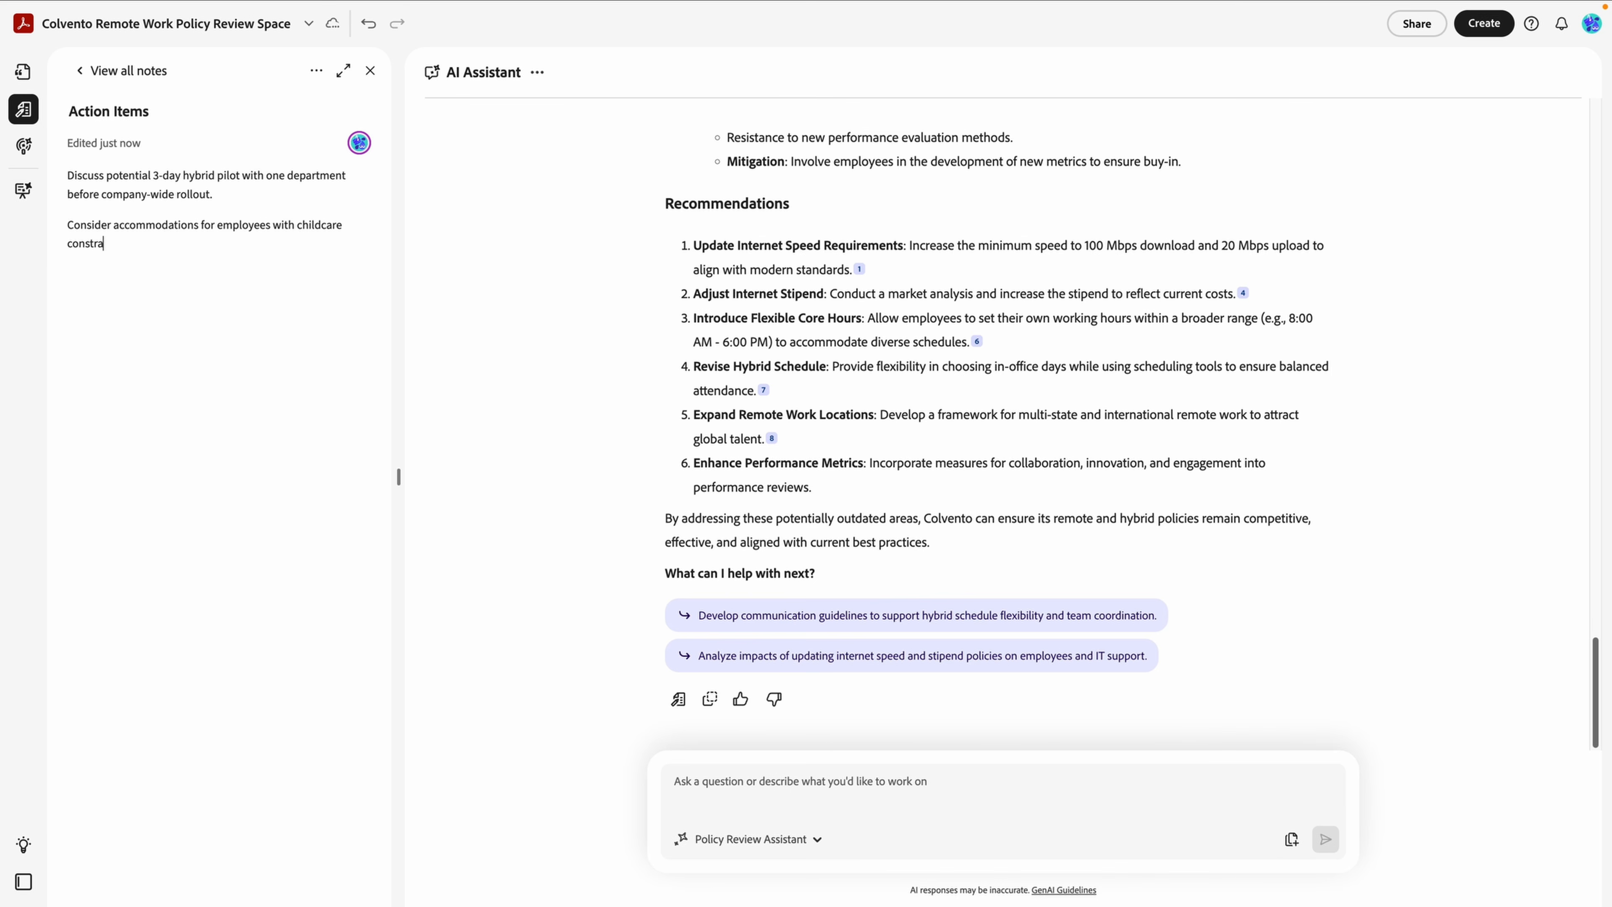
type("ts")
left_click(1420, 28)
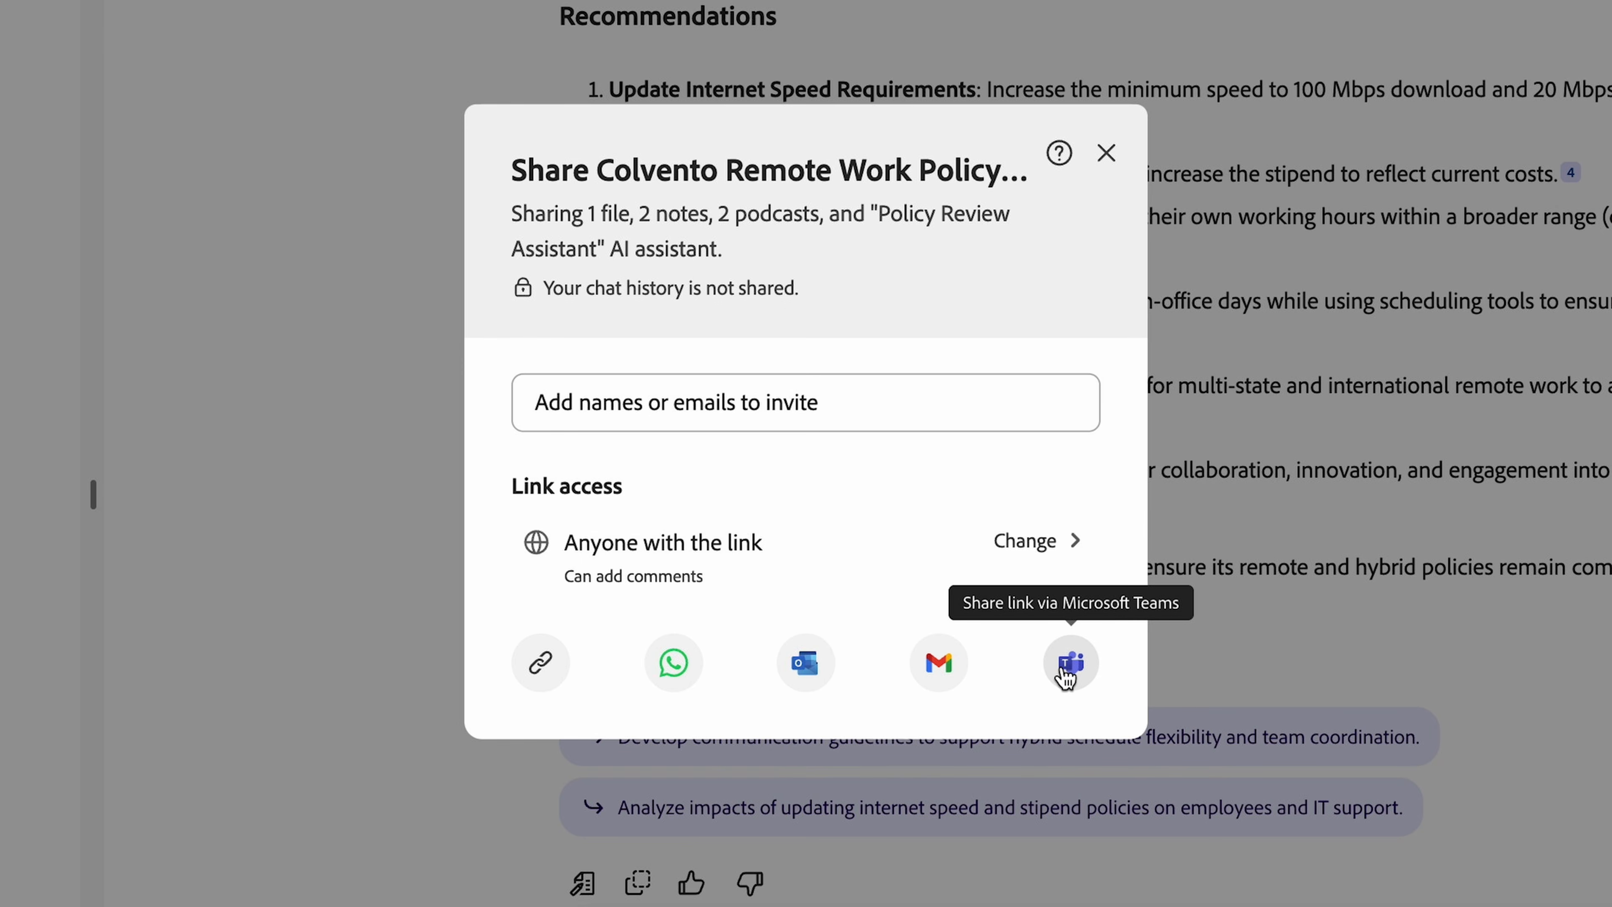
Keep link access as anyone with the link can comment, and copy the Space's share link.
left_click(1057, 545)
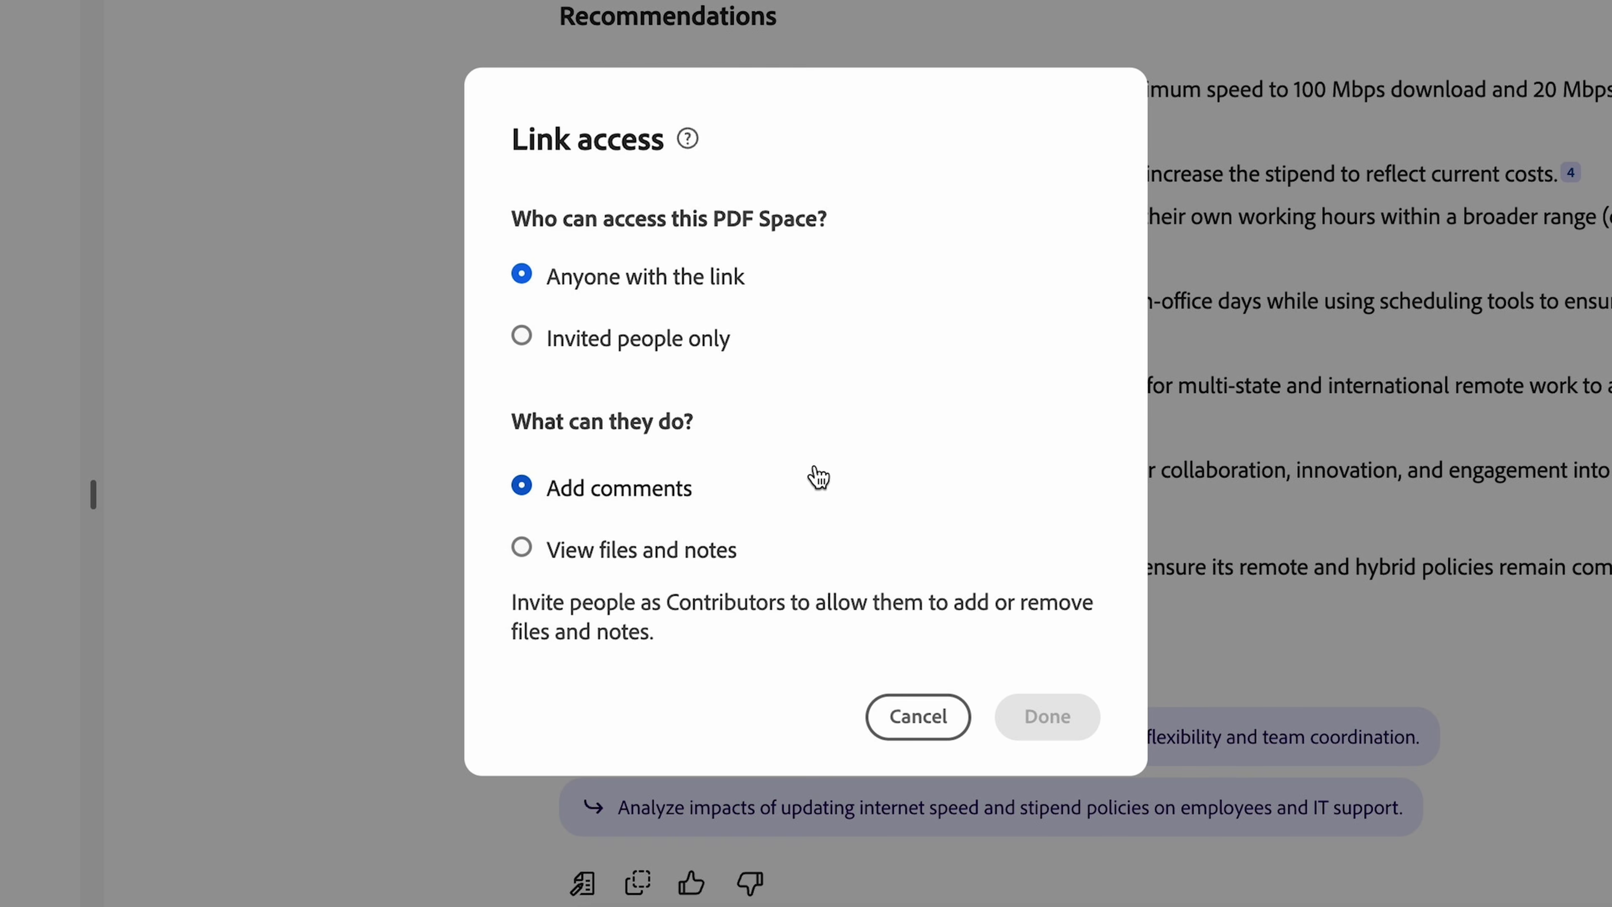
left_click(918, 717)
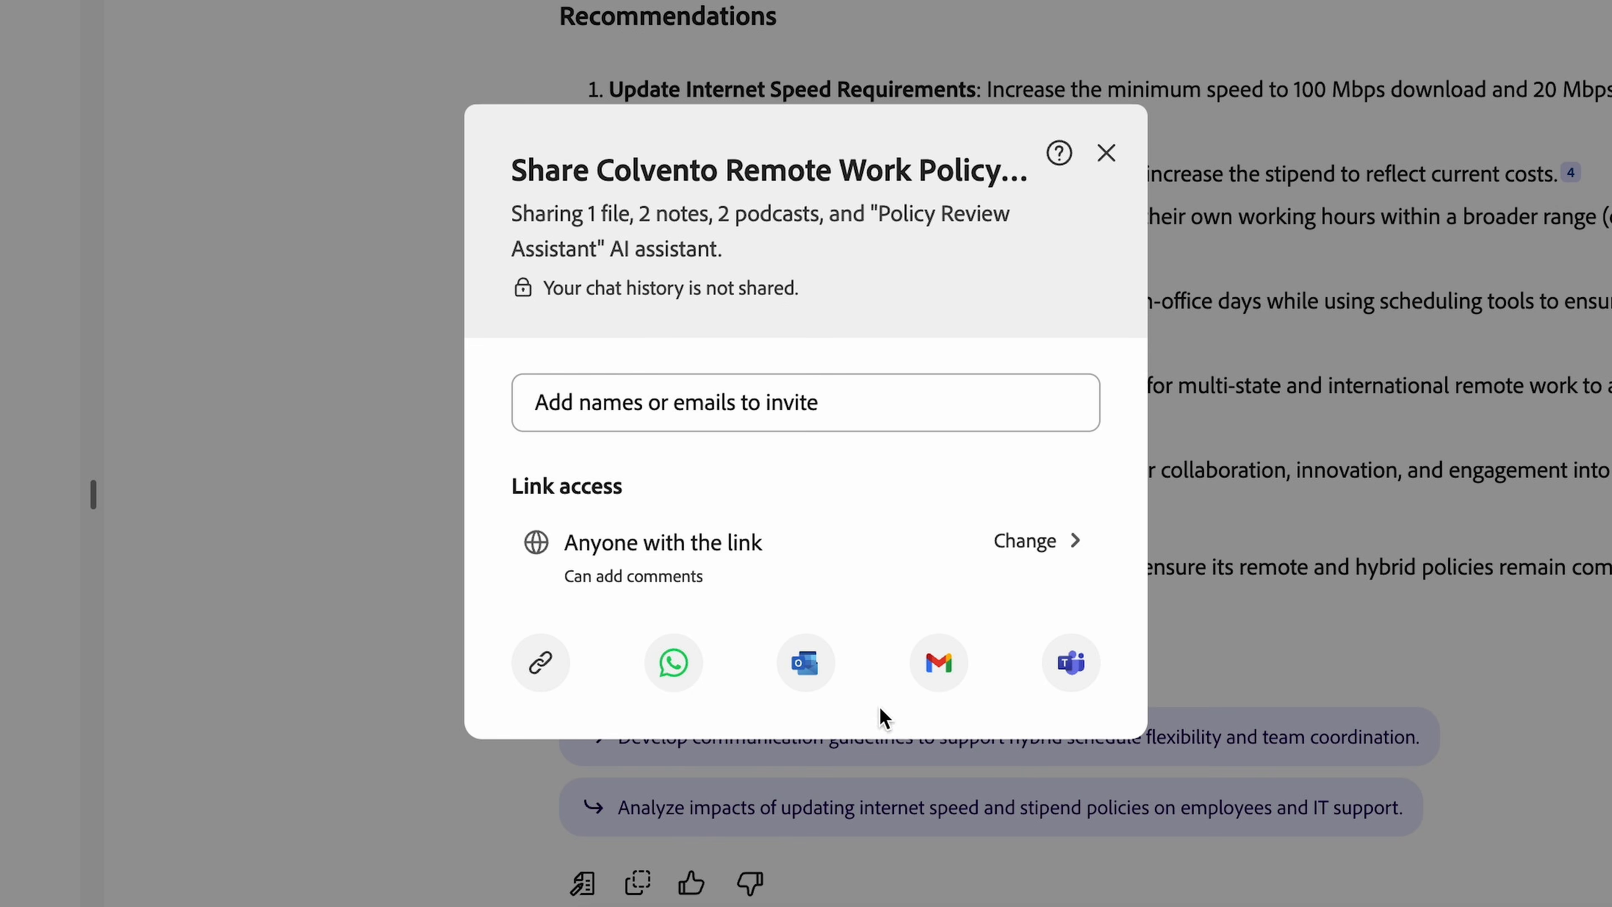
left_click(543, 663)
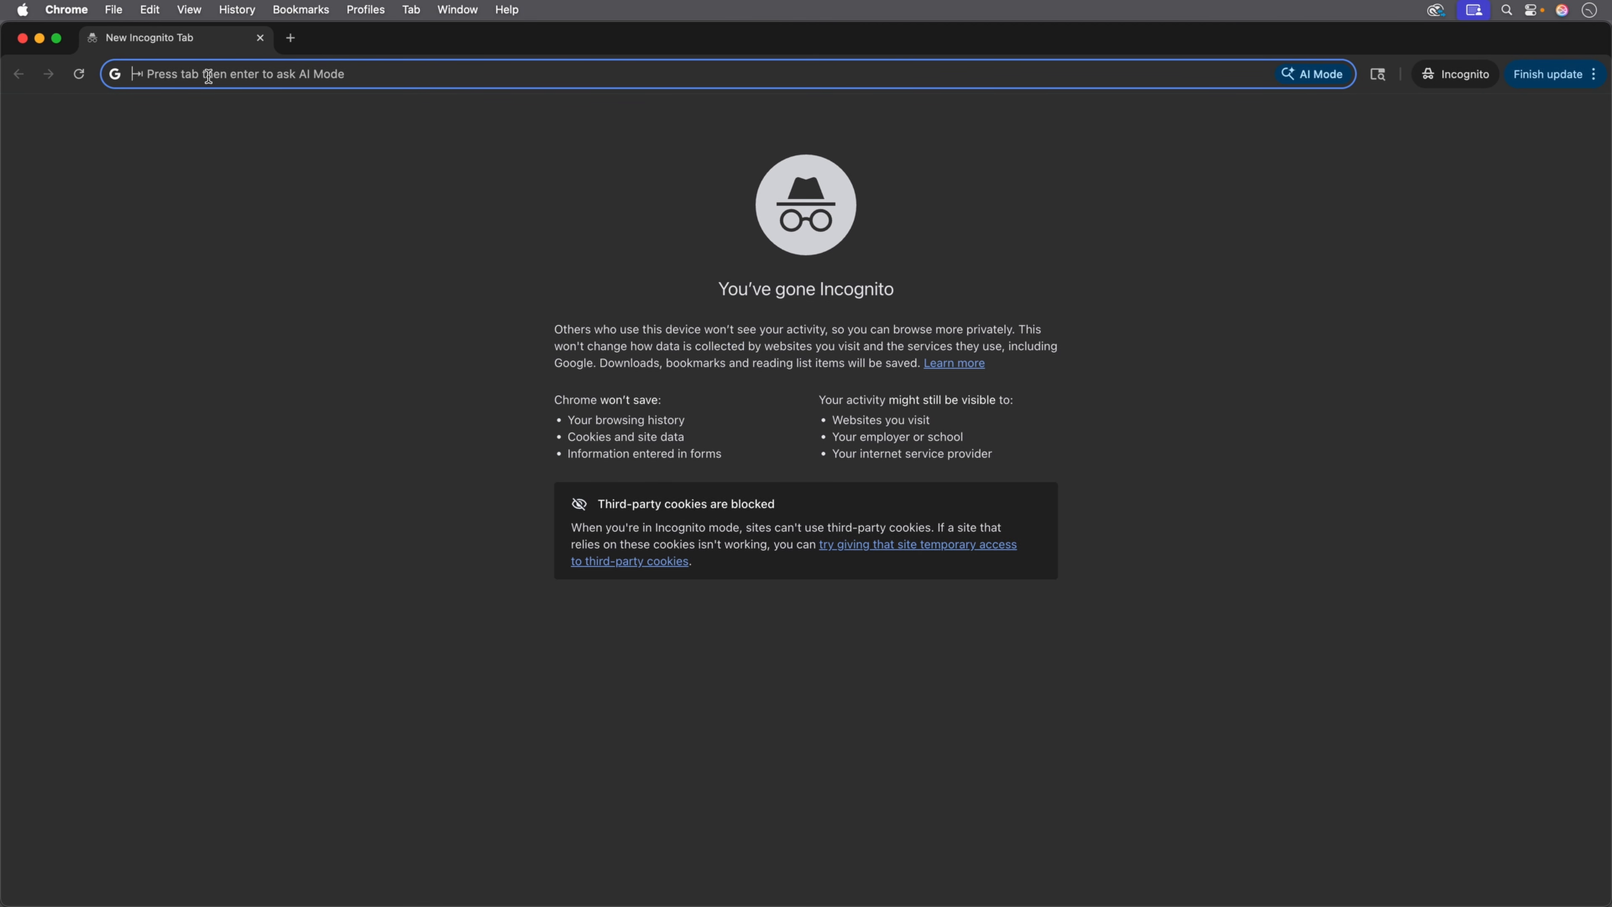
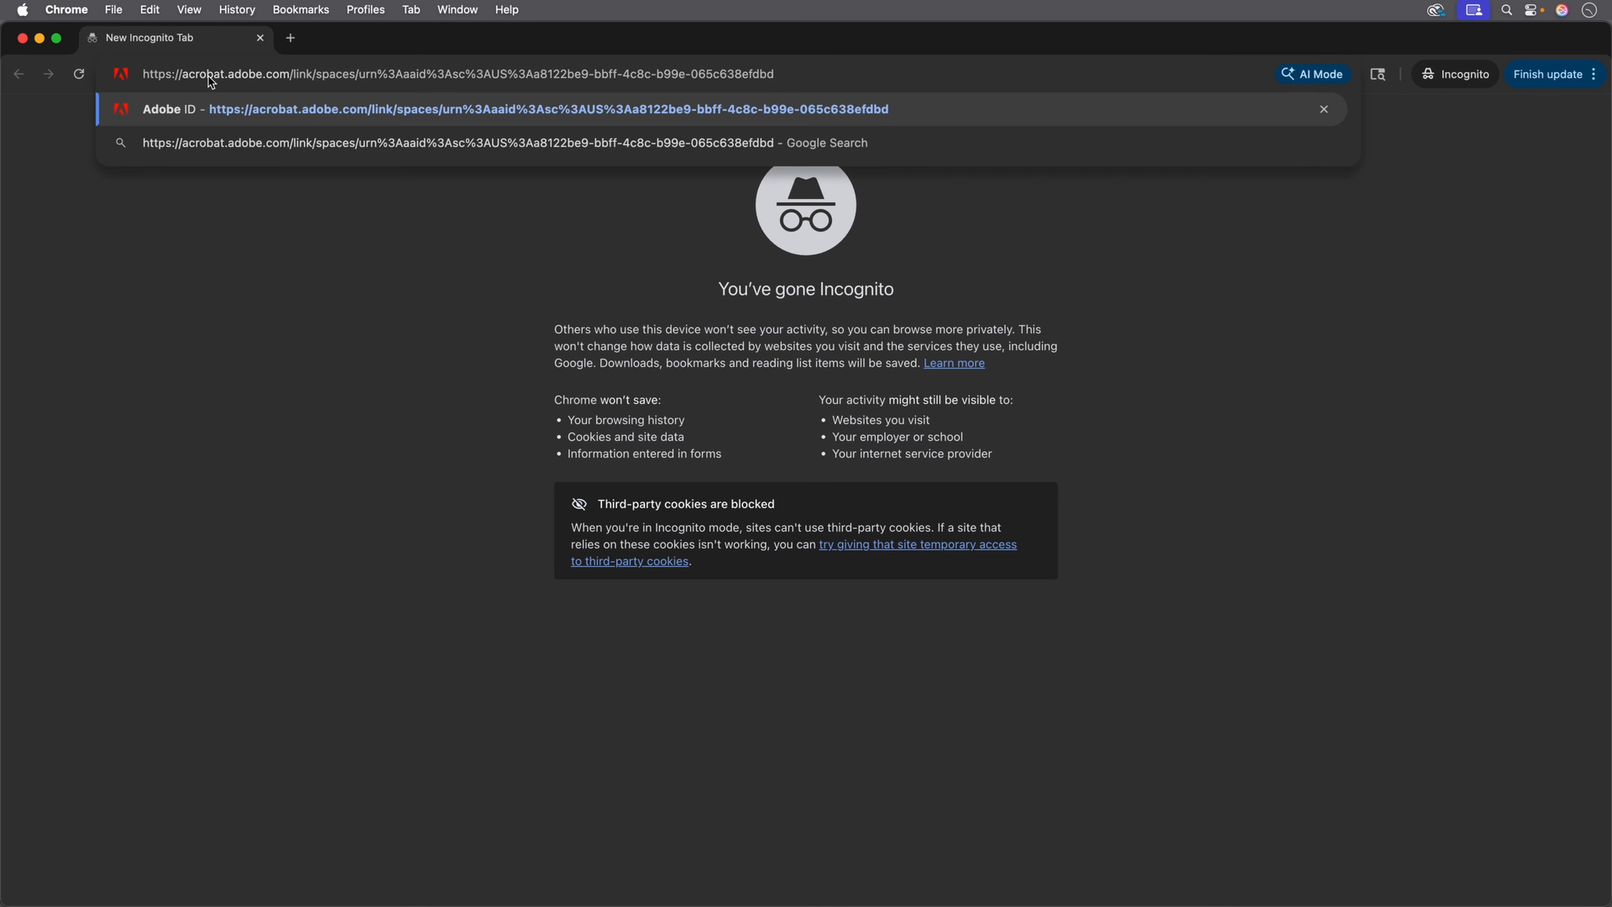
Load the pasted PDF Space link in the incognito window, then close the PDF to see all files.
key("Return")
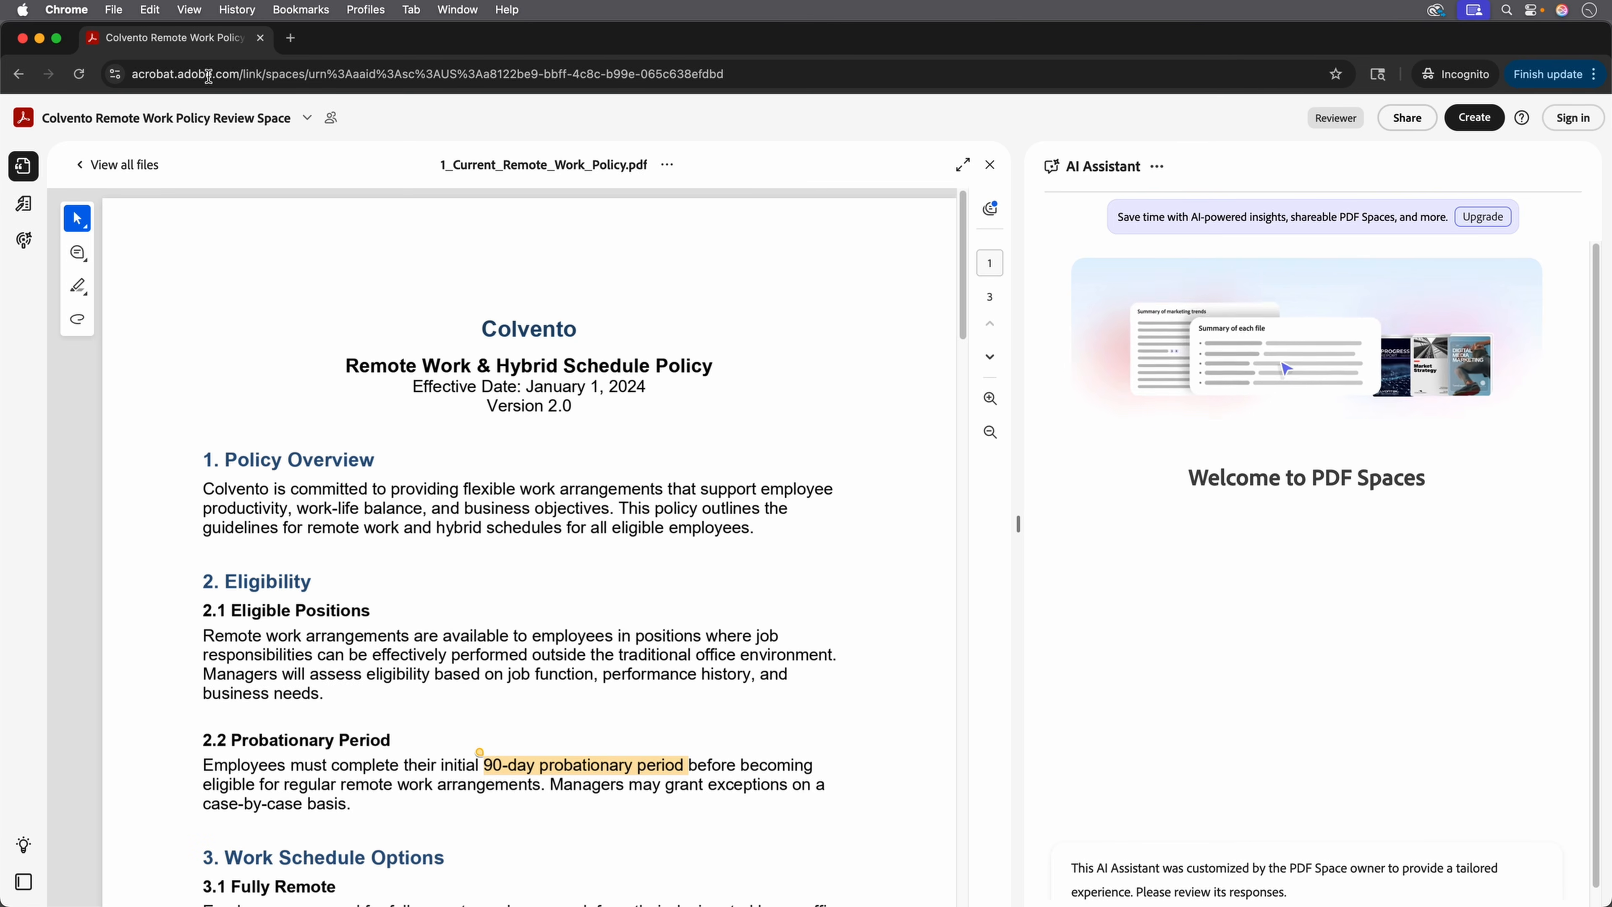
left_click(118, 164)
Check the space's shared notes, then reopen 1_Current_Remote_Work_Policy.pdf at page 2.
left_click(24, 203)
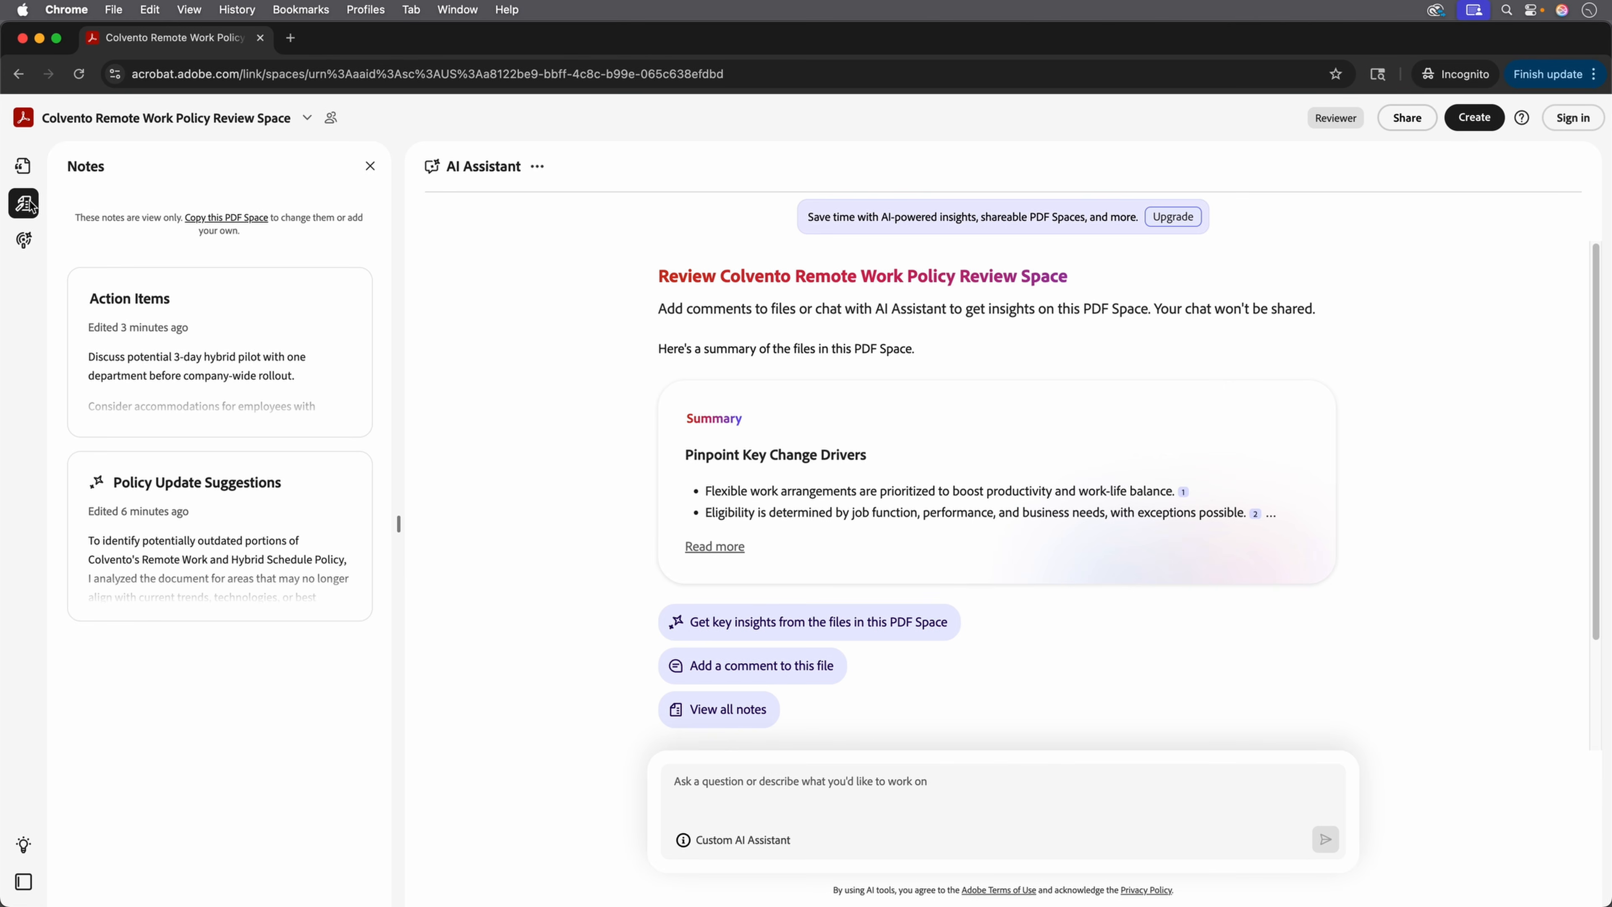
left_click(23, 166)
left_click(189, 371)
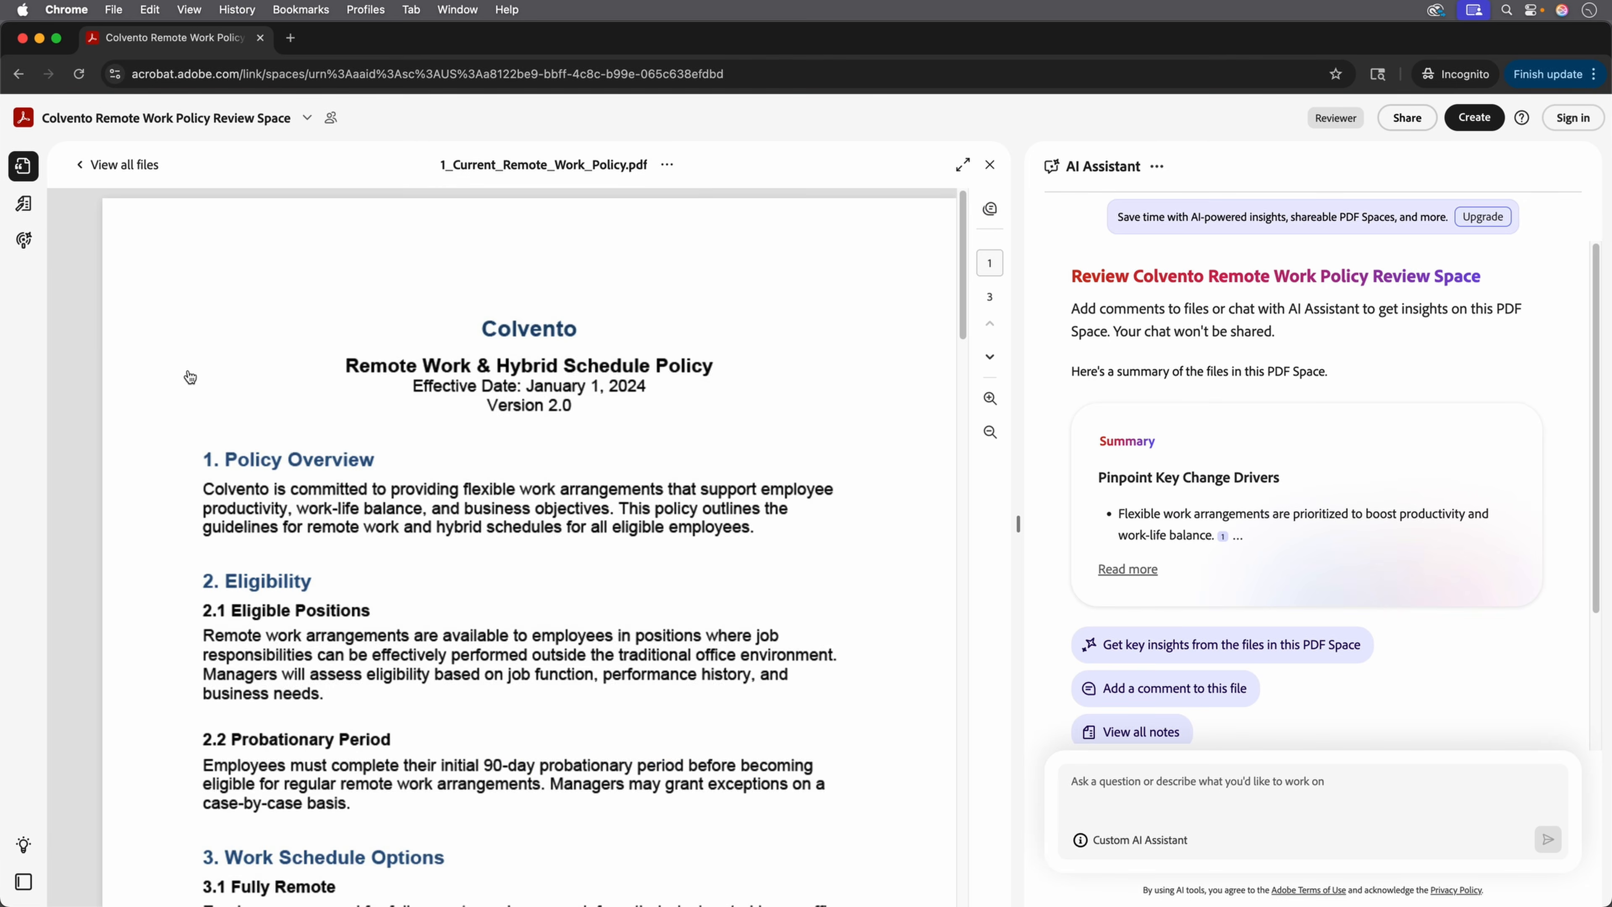
scroll(951, 284, "down", 15)
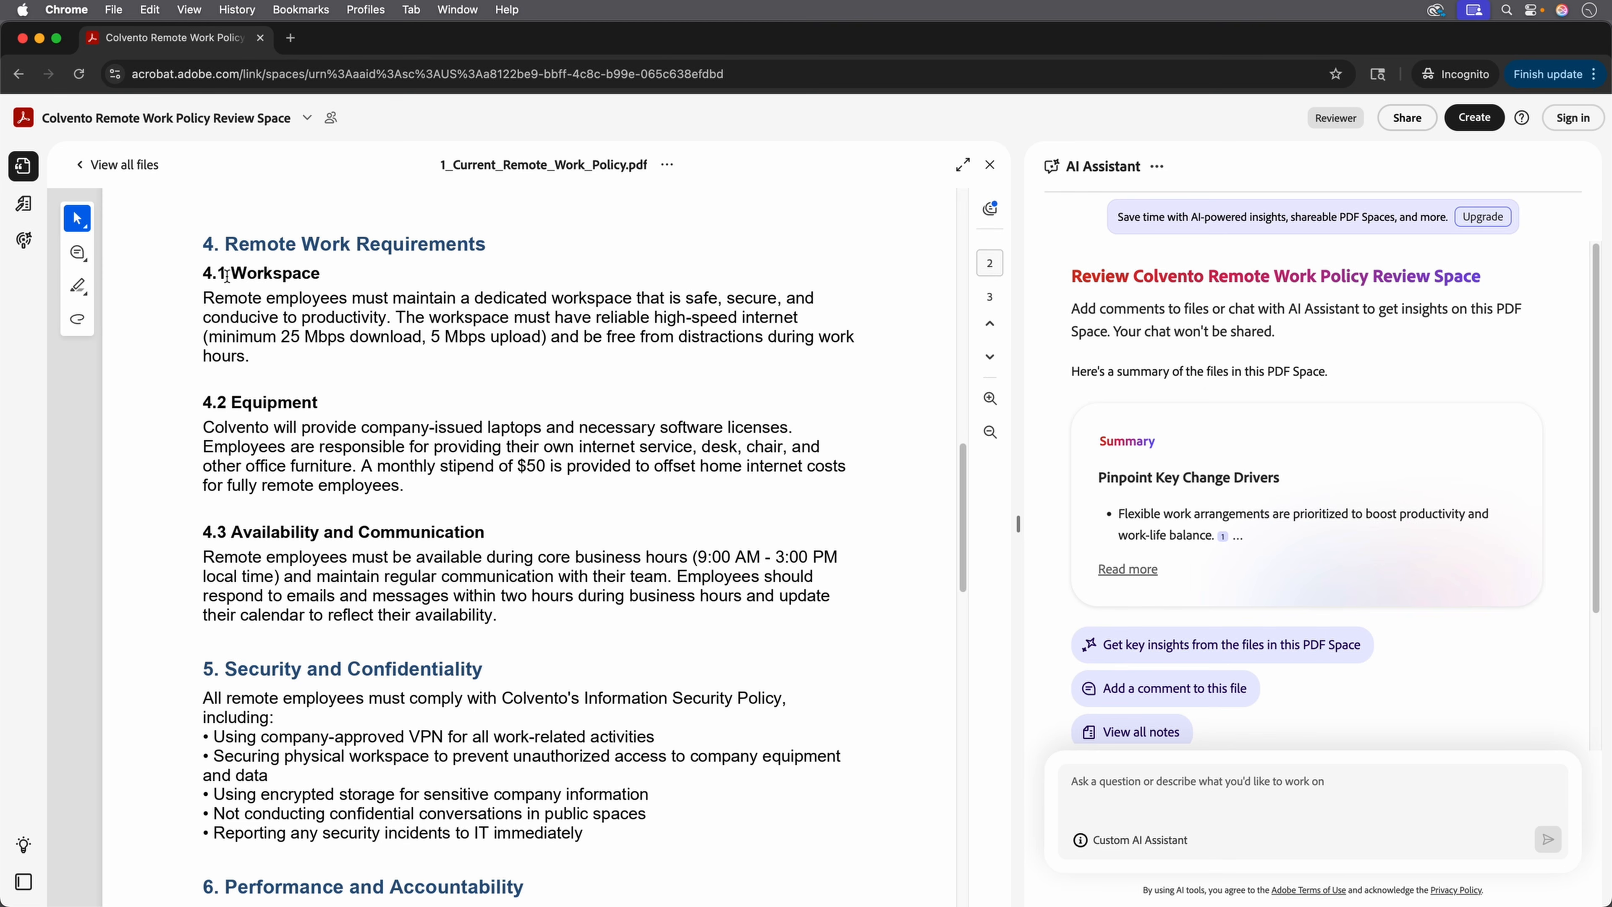
Comment 'This has been raised to $75' on '$50 is provided', posting as a named guest.
left_click(77, 253)
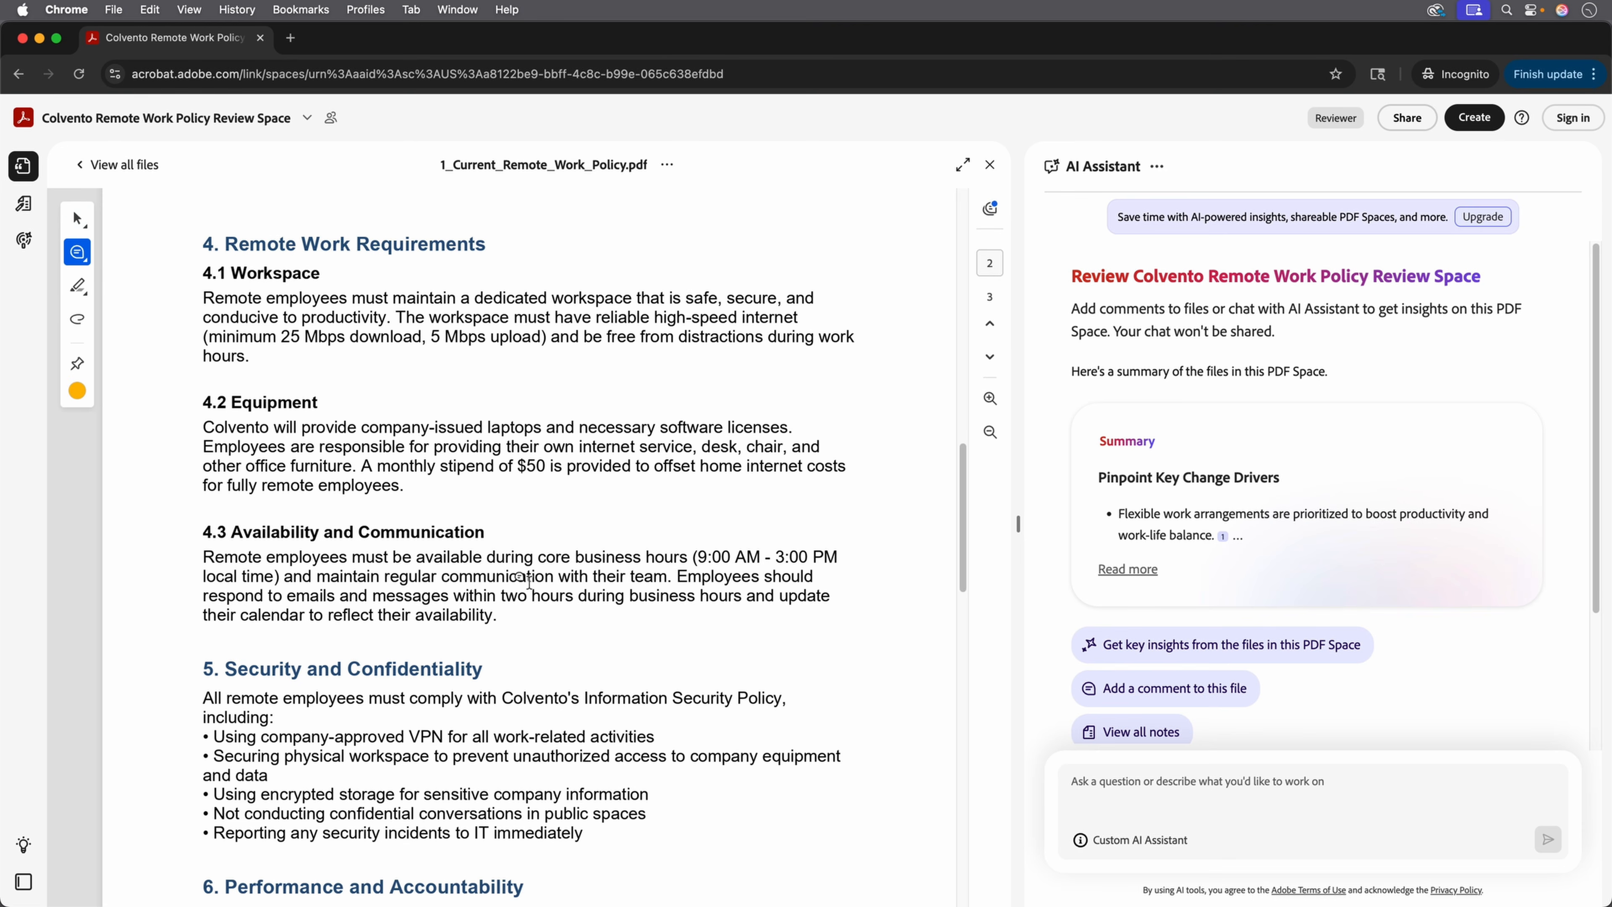
left_click_drag(518, 465, 632, 464)
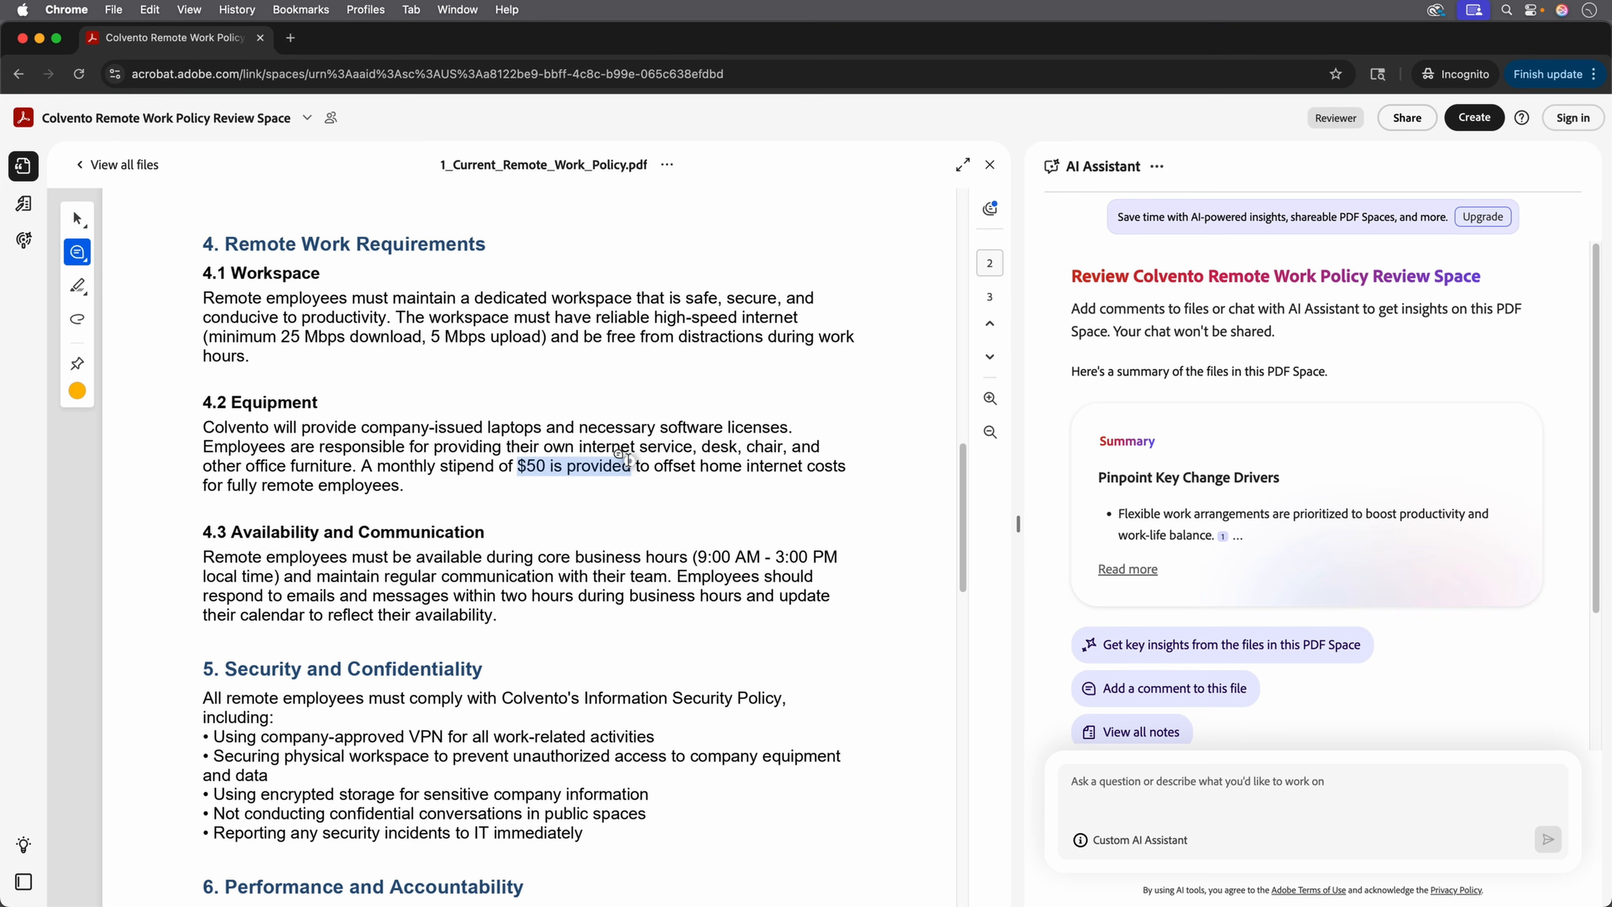
type("This has been raised to $75")
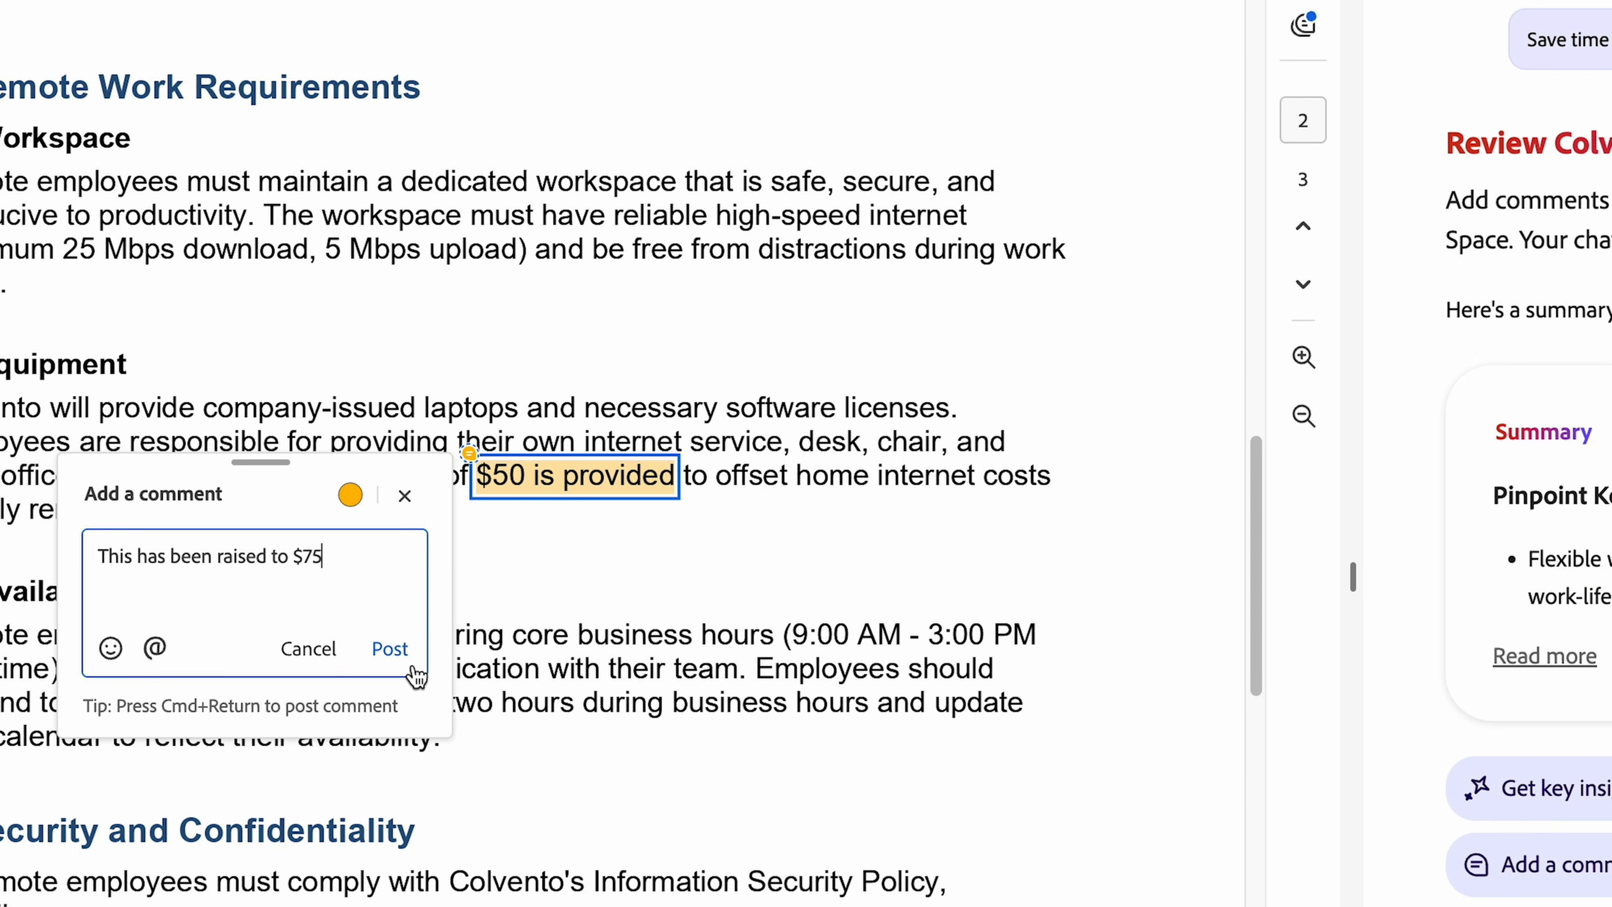
left_click(391, 649)
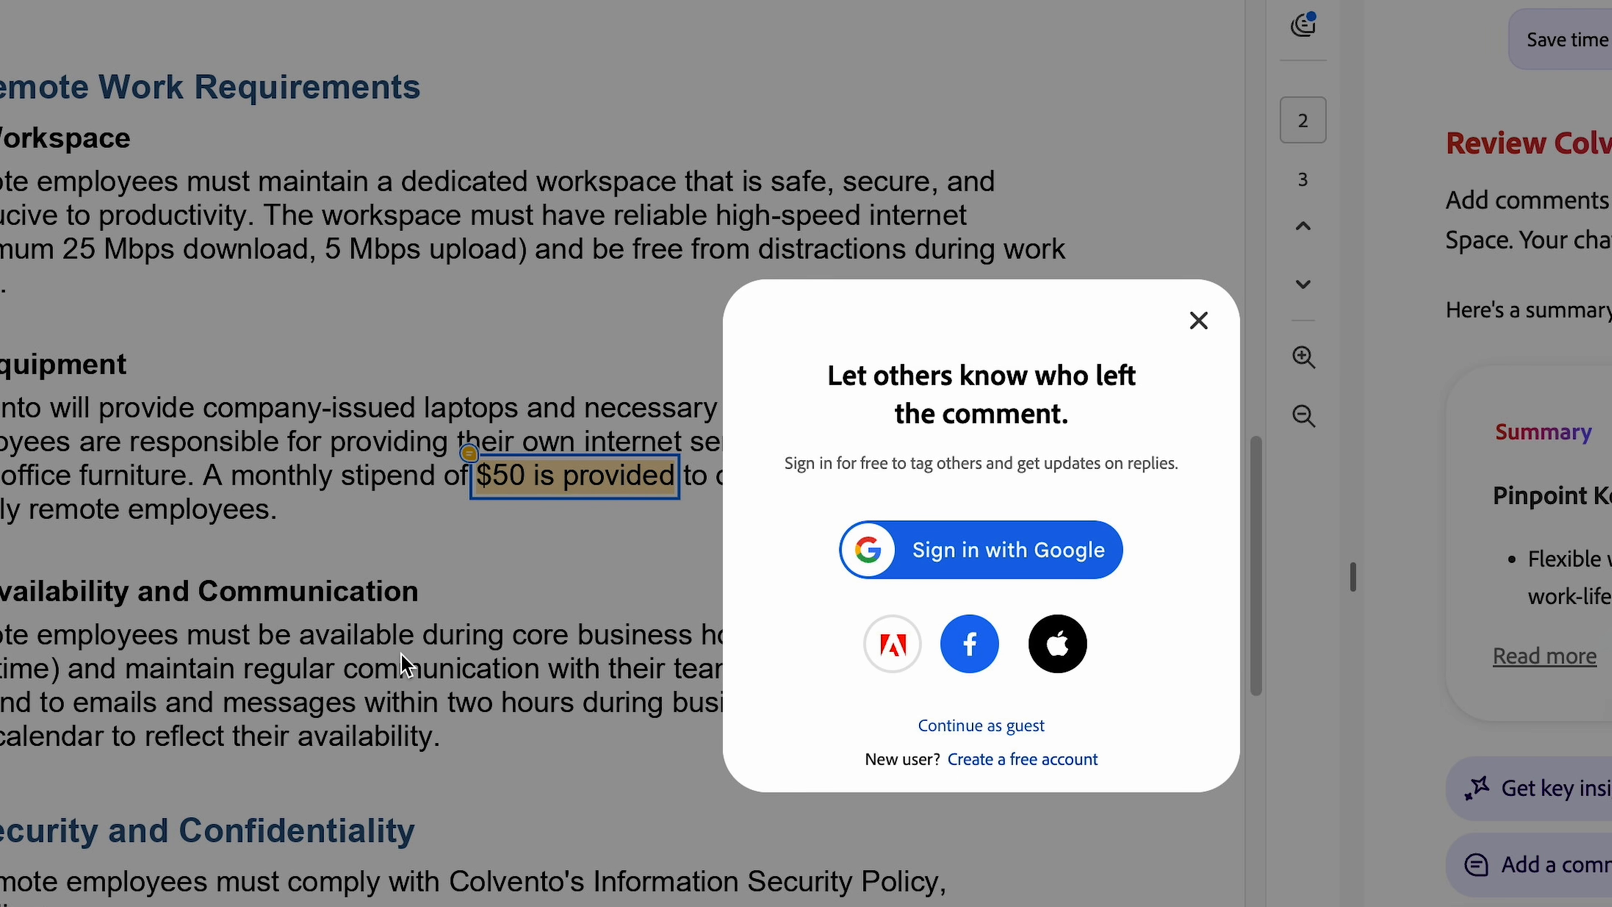
left_click(997, 725)
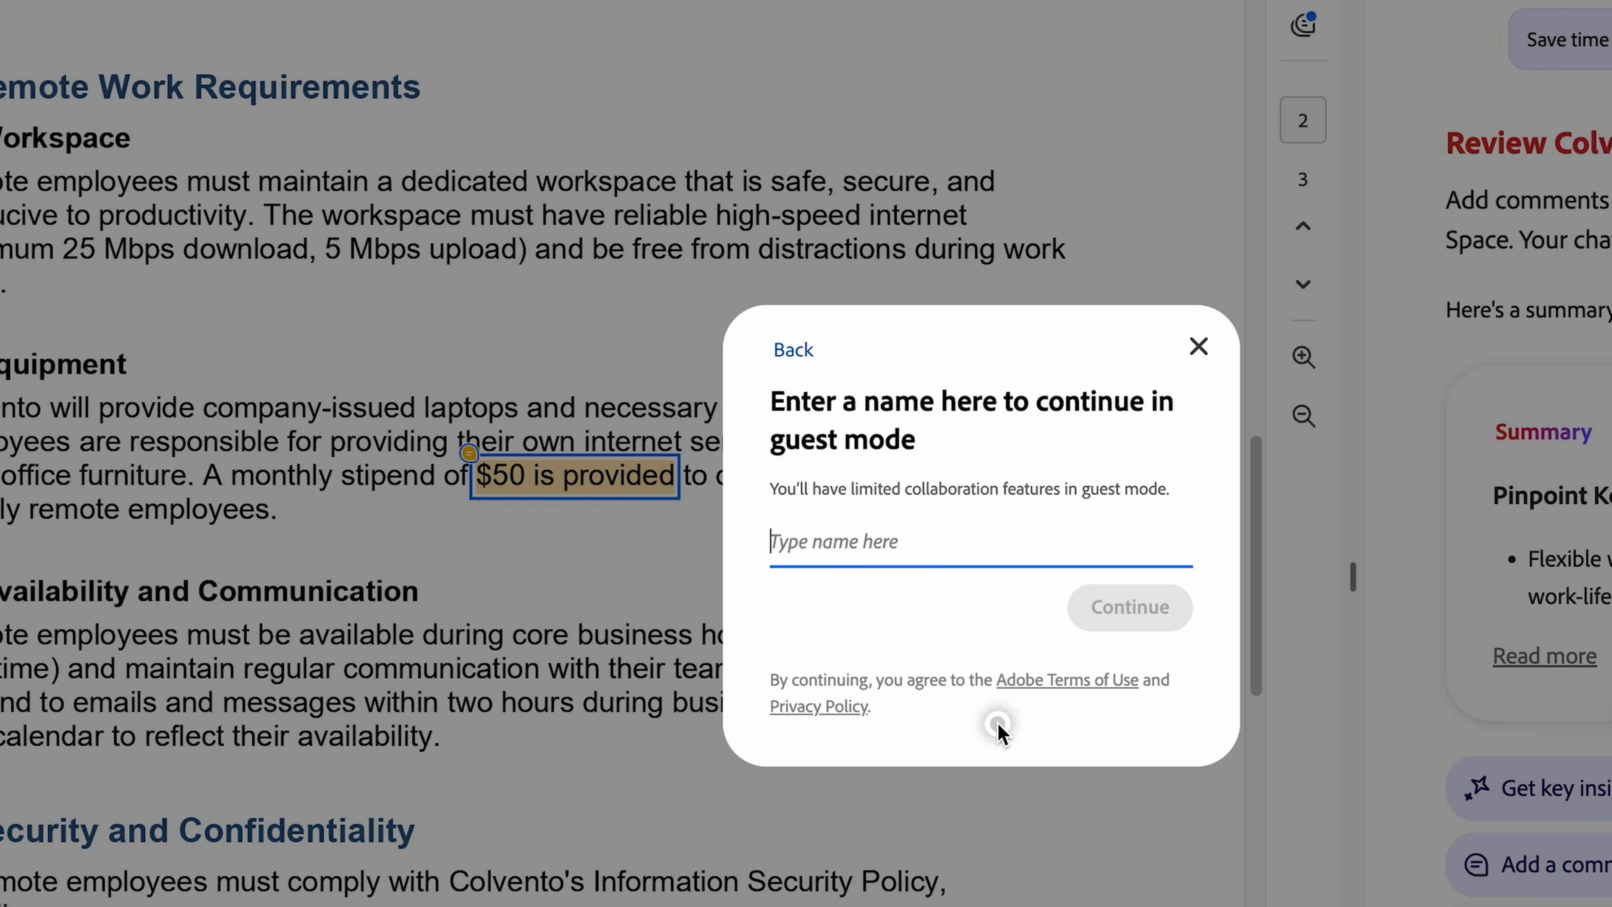
type("Silvia")
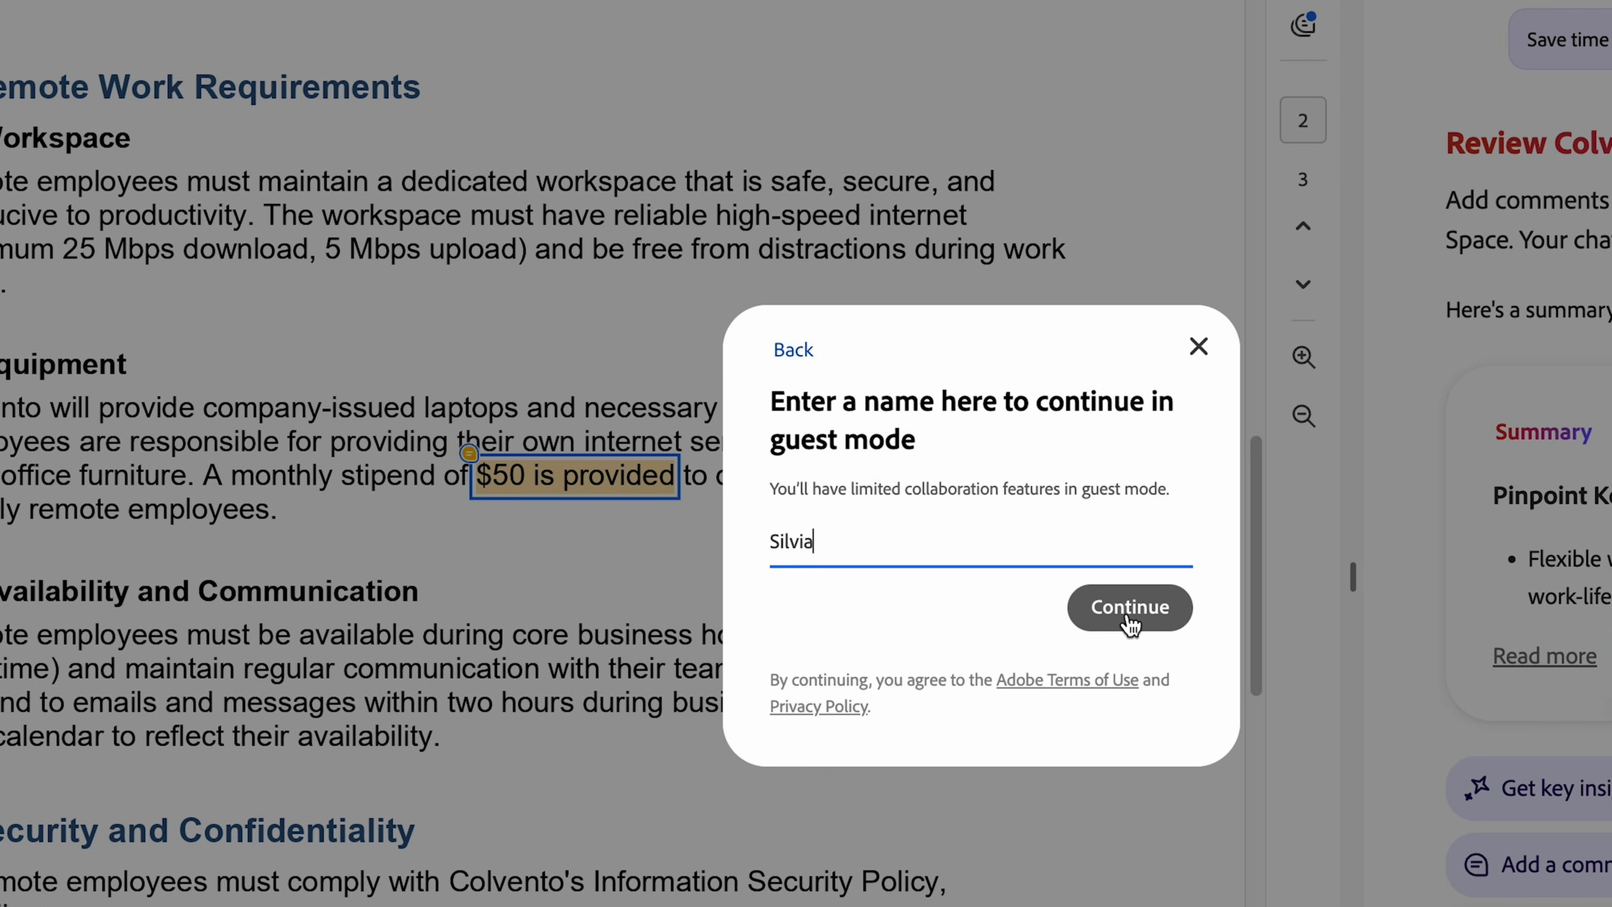
left_click(1129, 613)
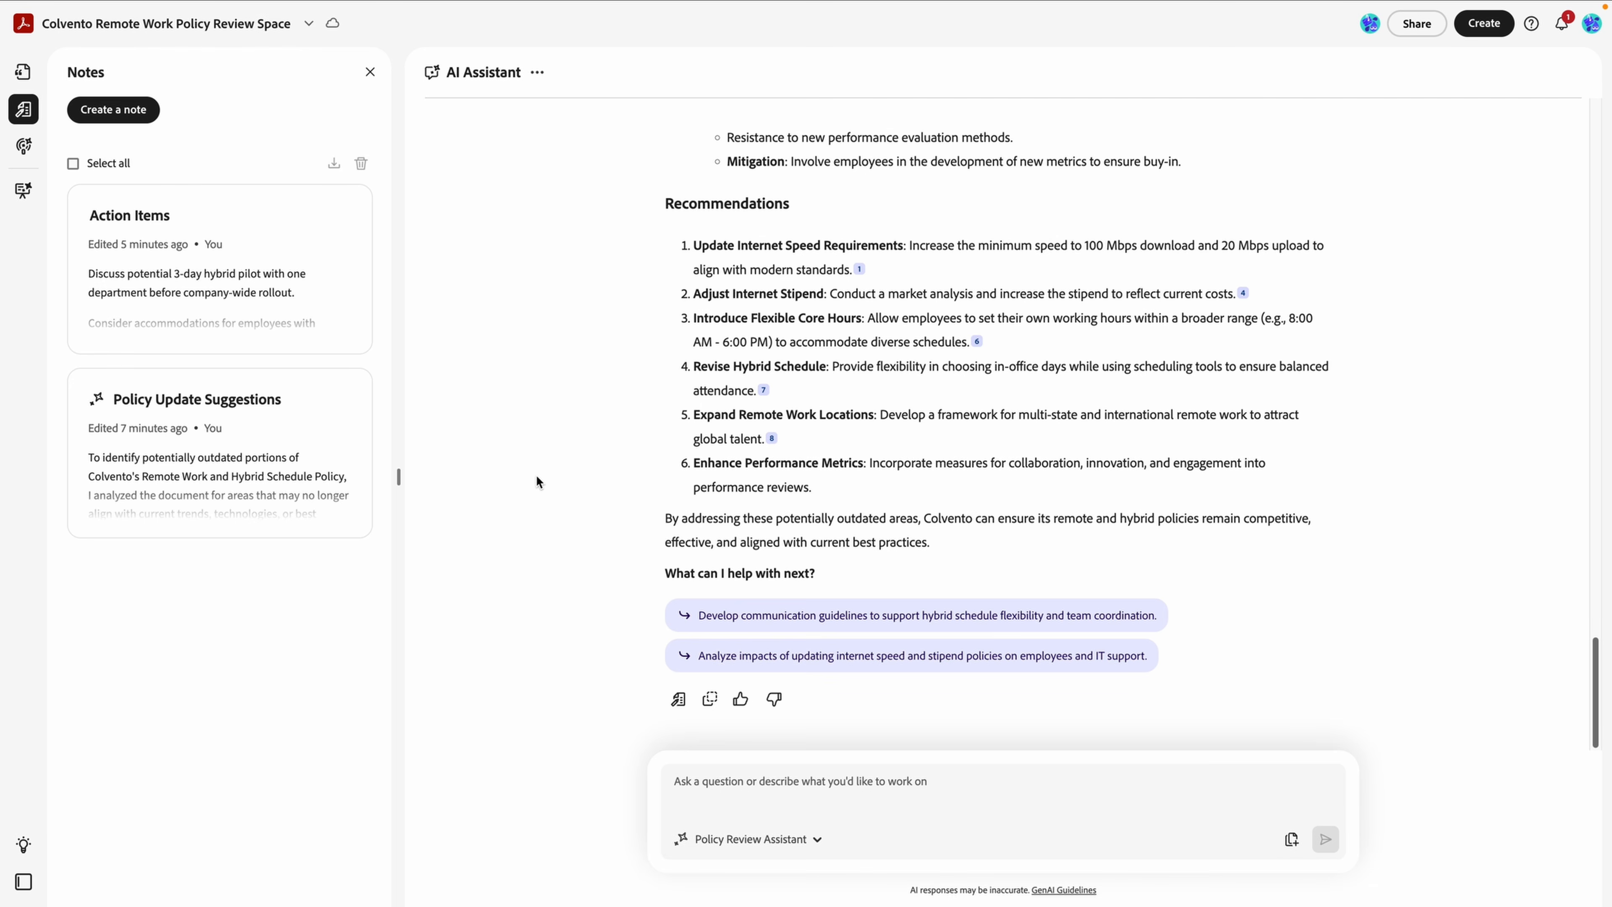
Open 1_Current_Remote_Work_Policy.pdf, scroll to page 2 and view the comment on '$50 is provided'.
left_click(19, 71)
left_click(196, 308)
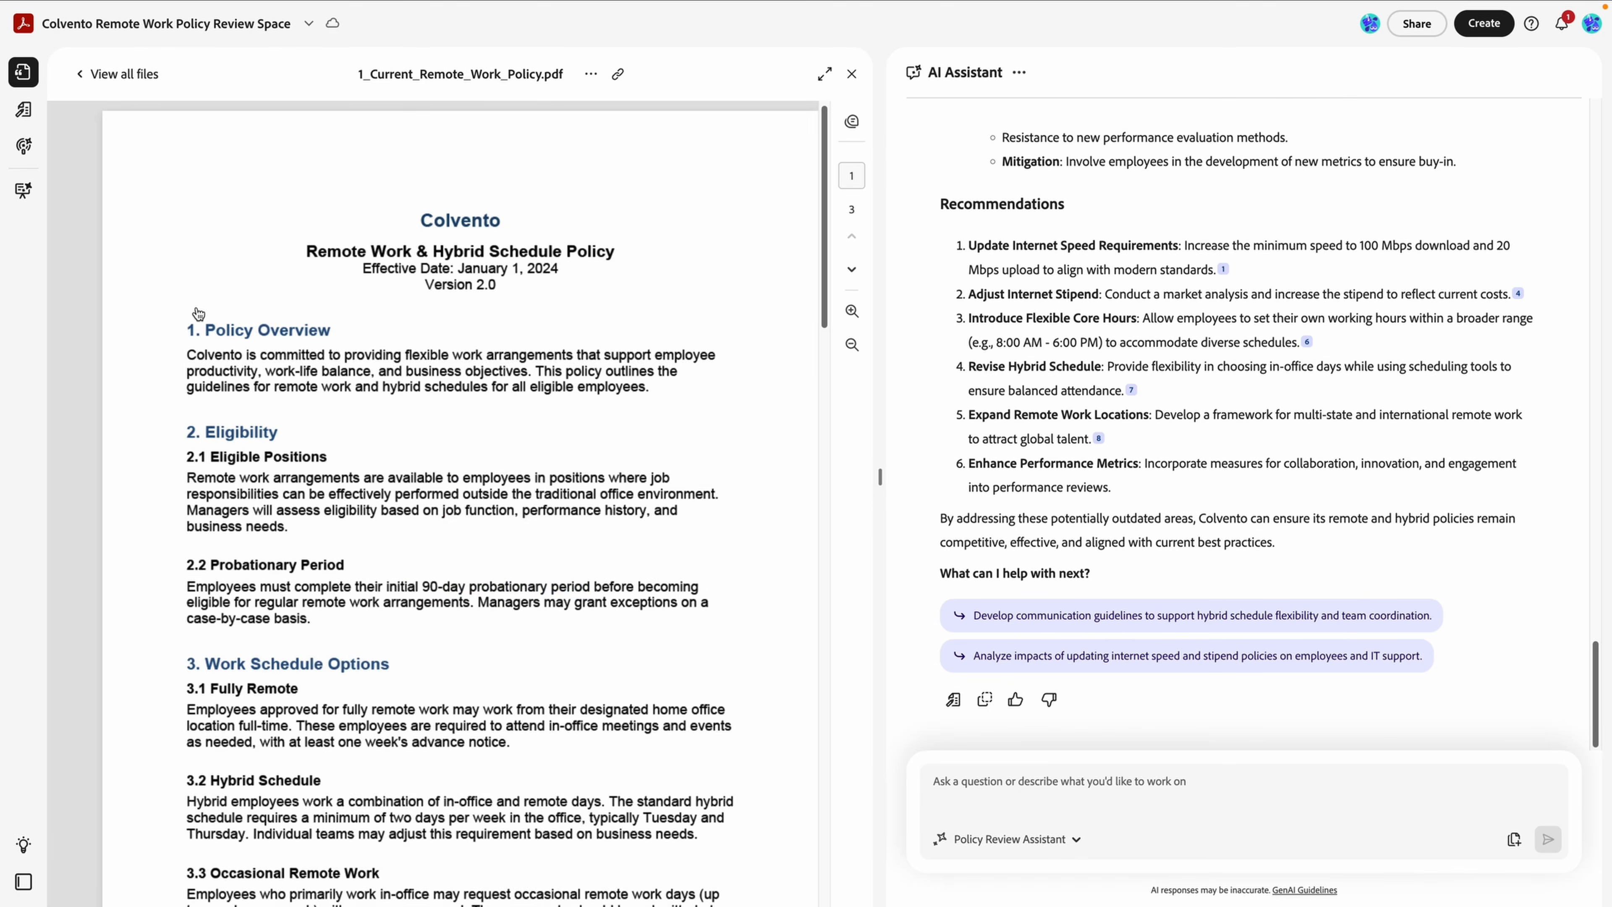
scroll(344, 420, "down", 10)
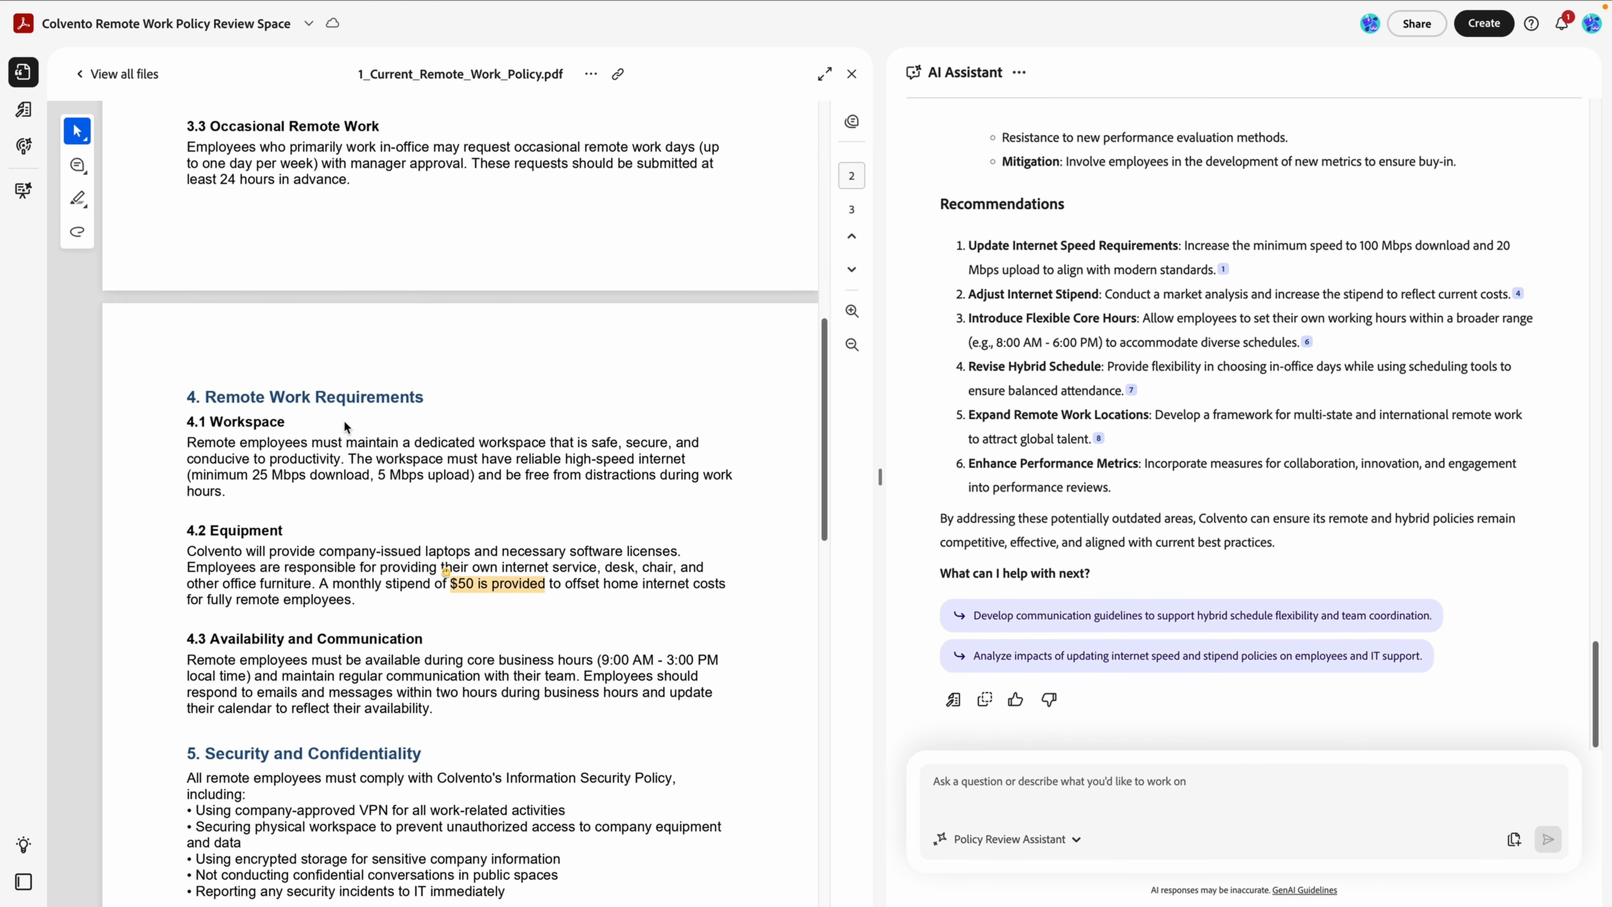
left_click(493, 584)
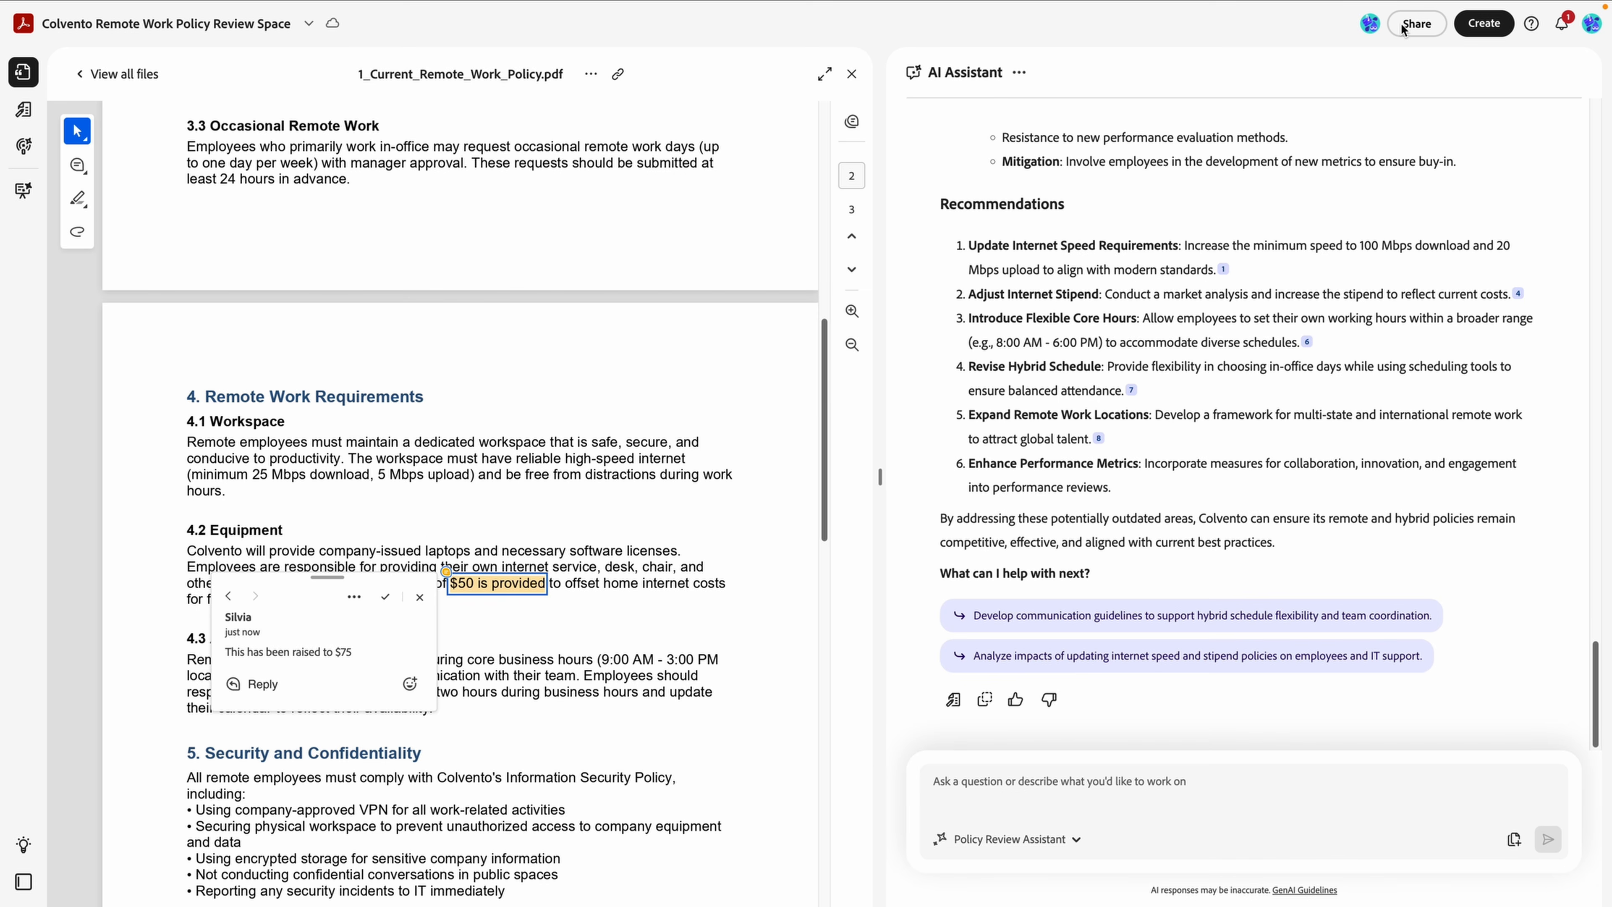
Share the space with the first suggested contact as a Contributor and send the invitation.
left_click(1417, 24)
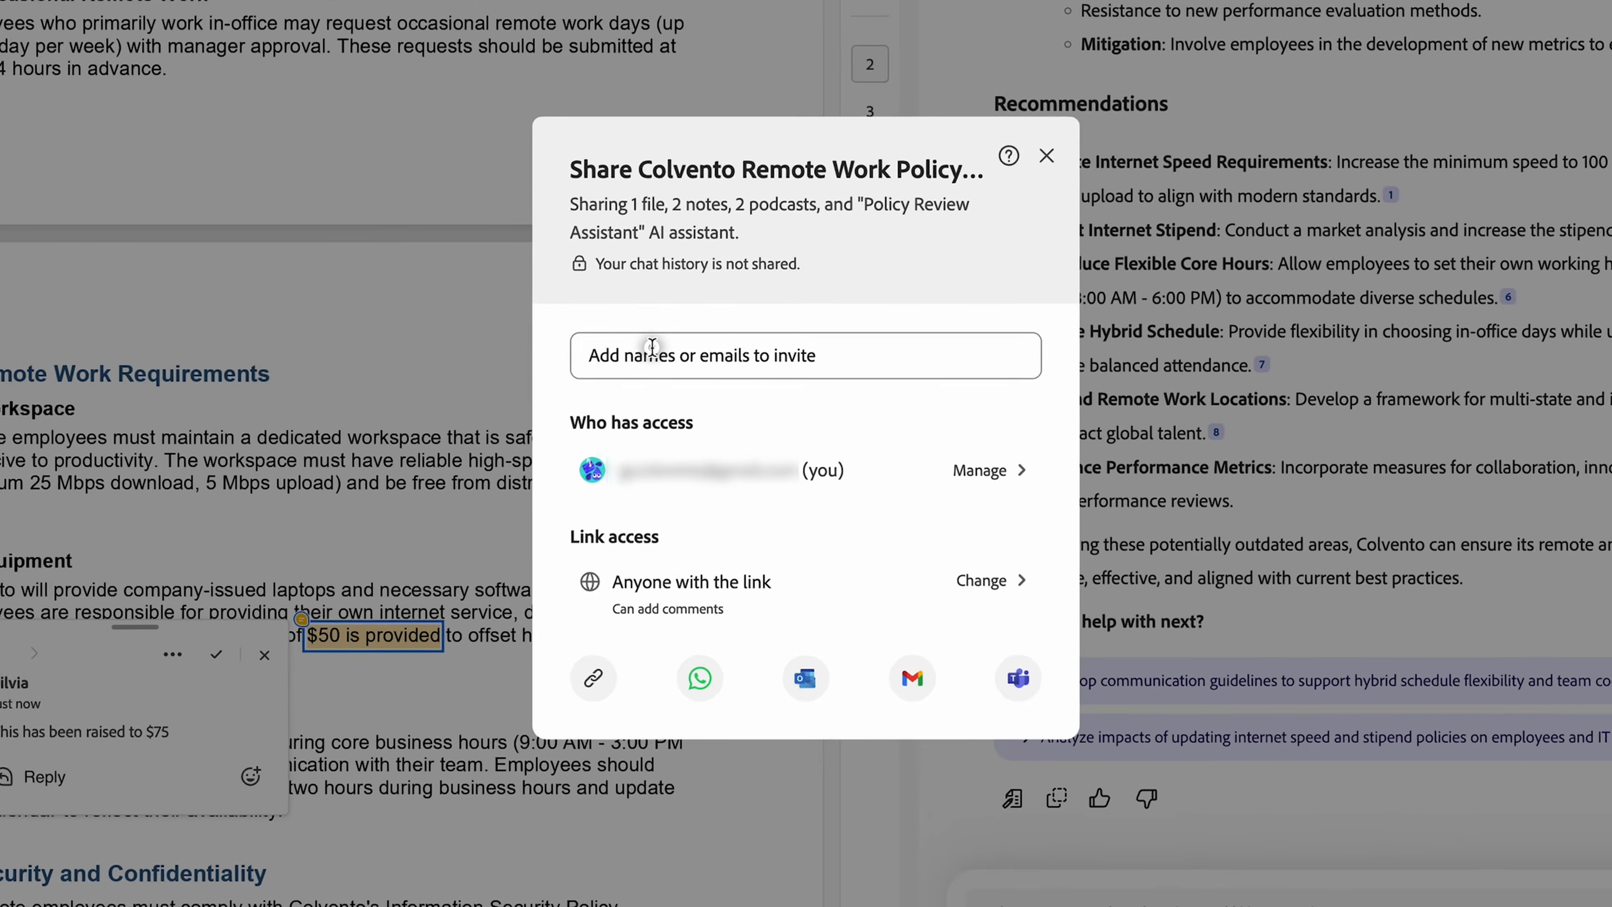
left_click(688, 380)
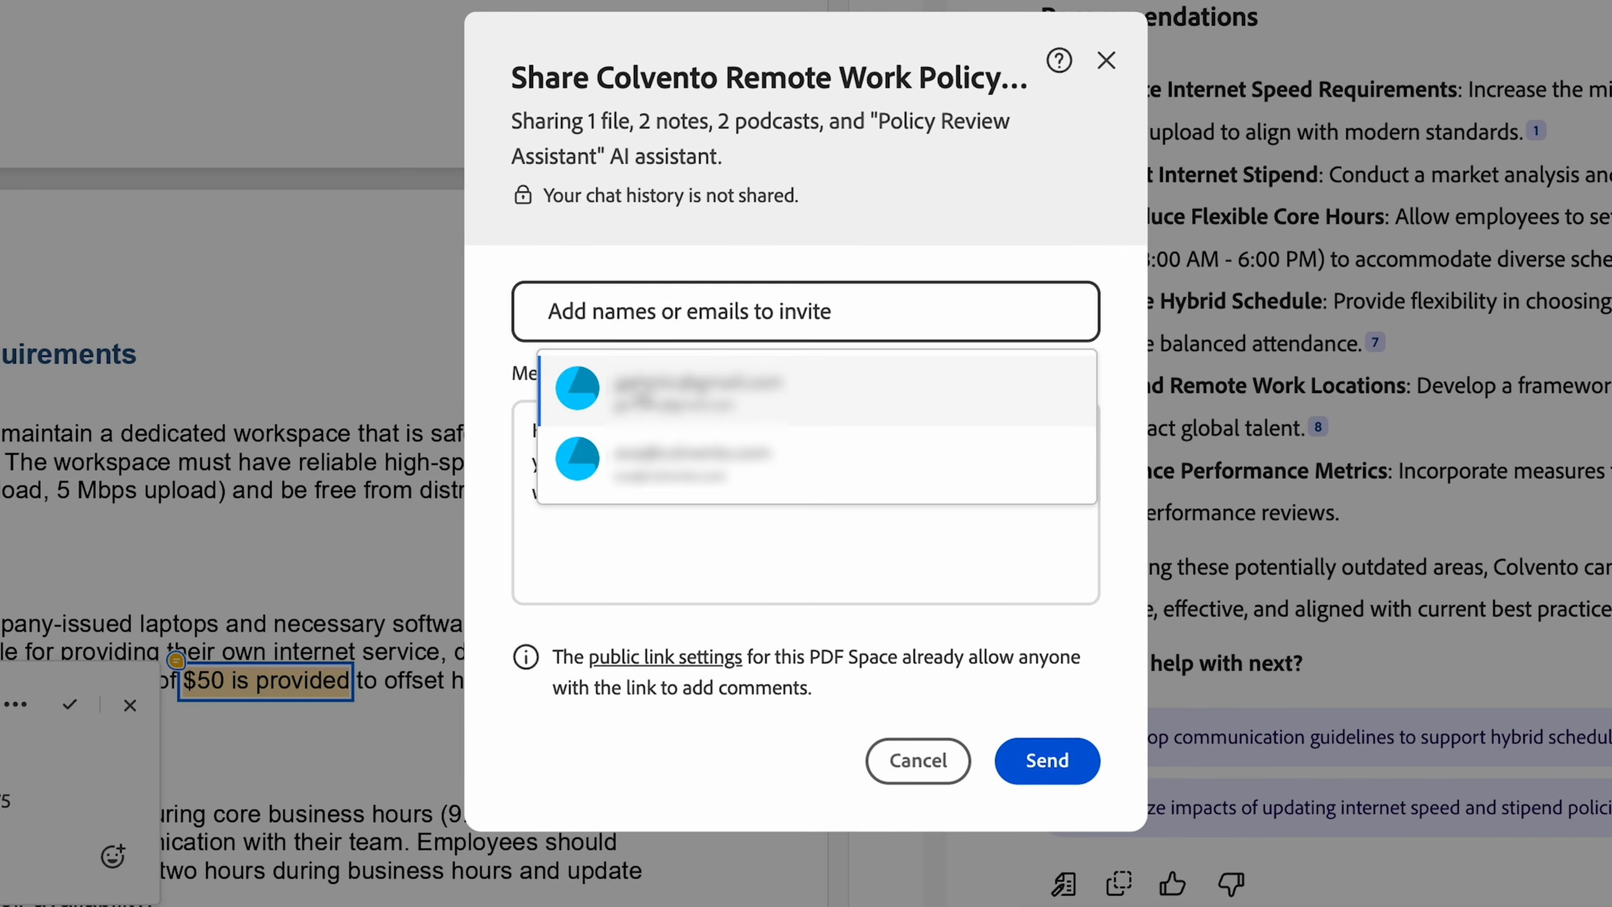
left_click(621, 401)
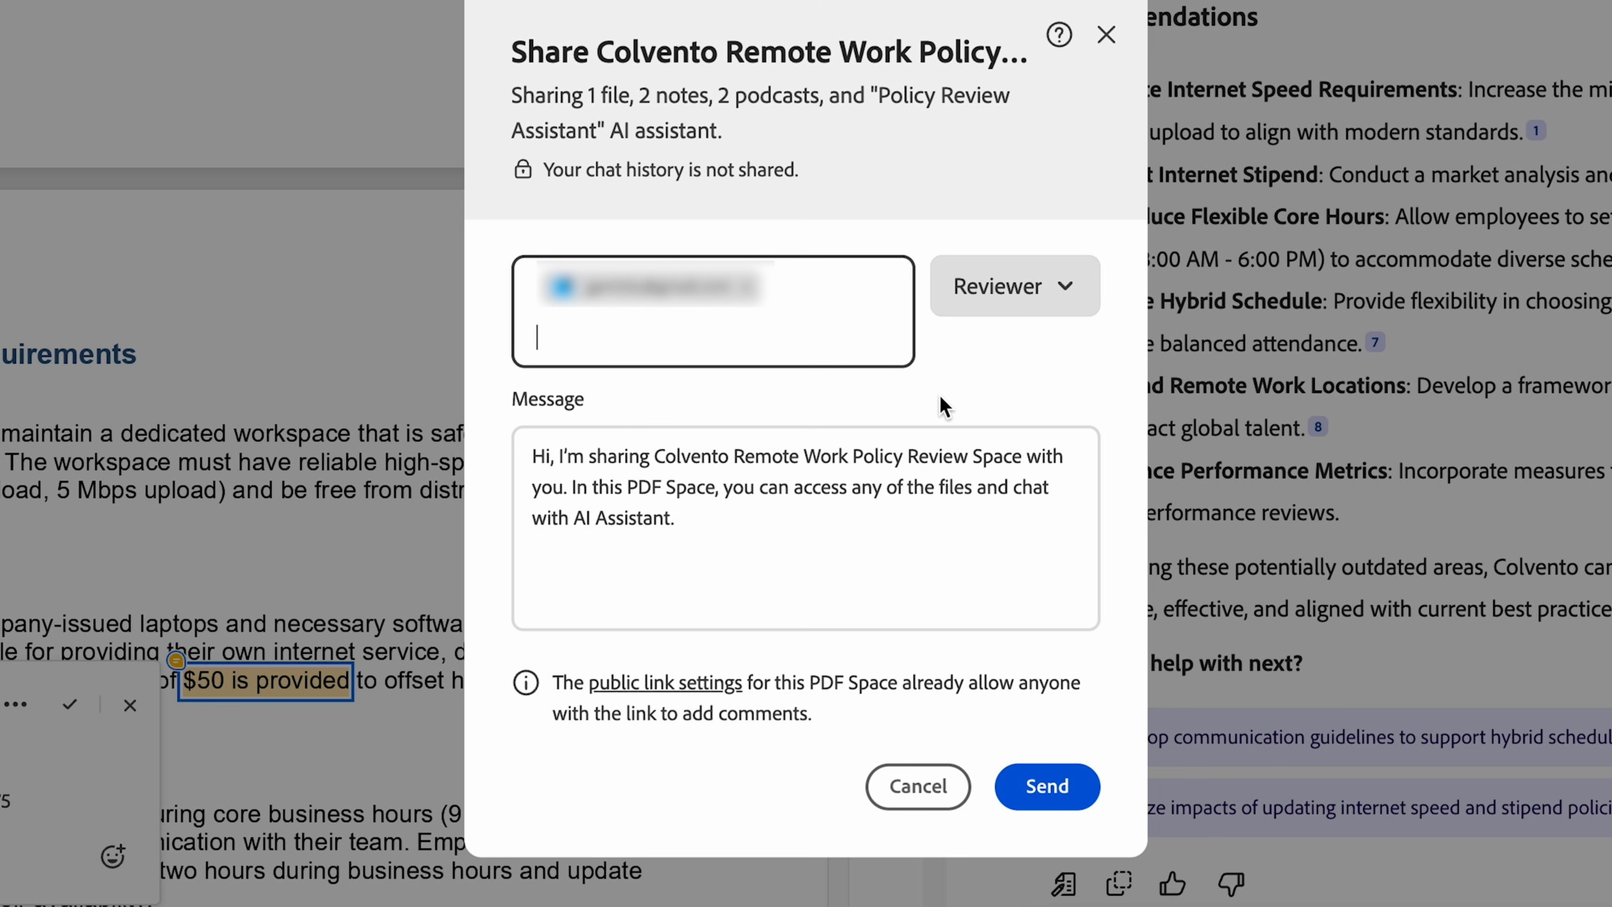
left_click(1074, 285)
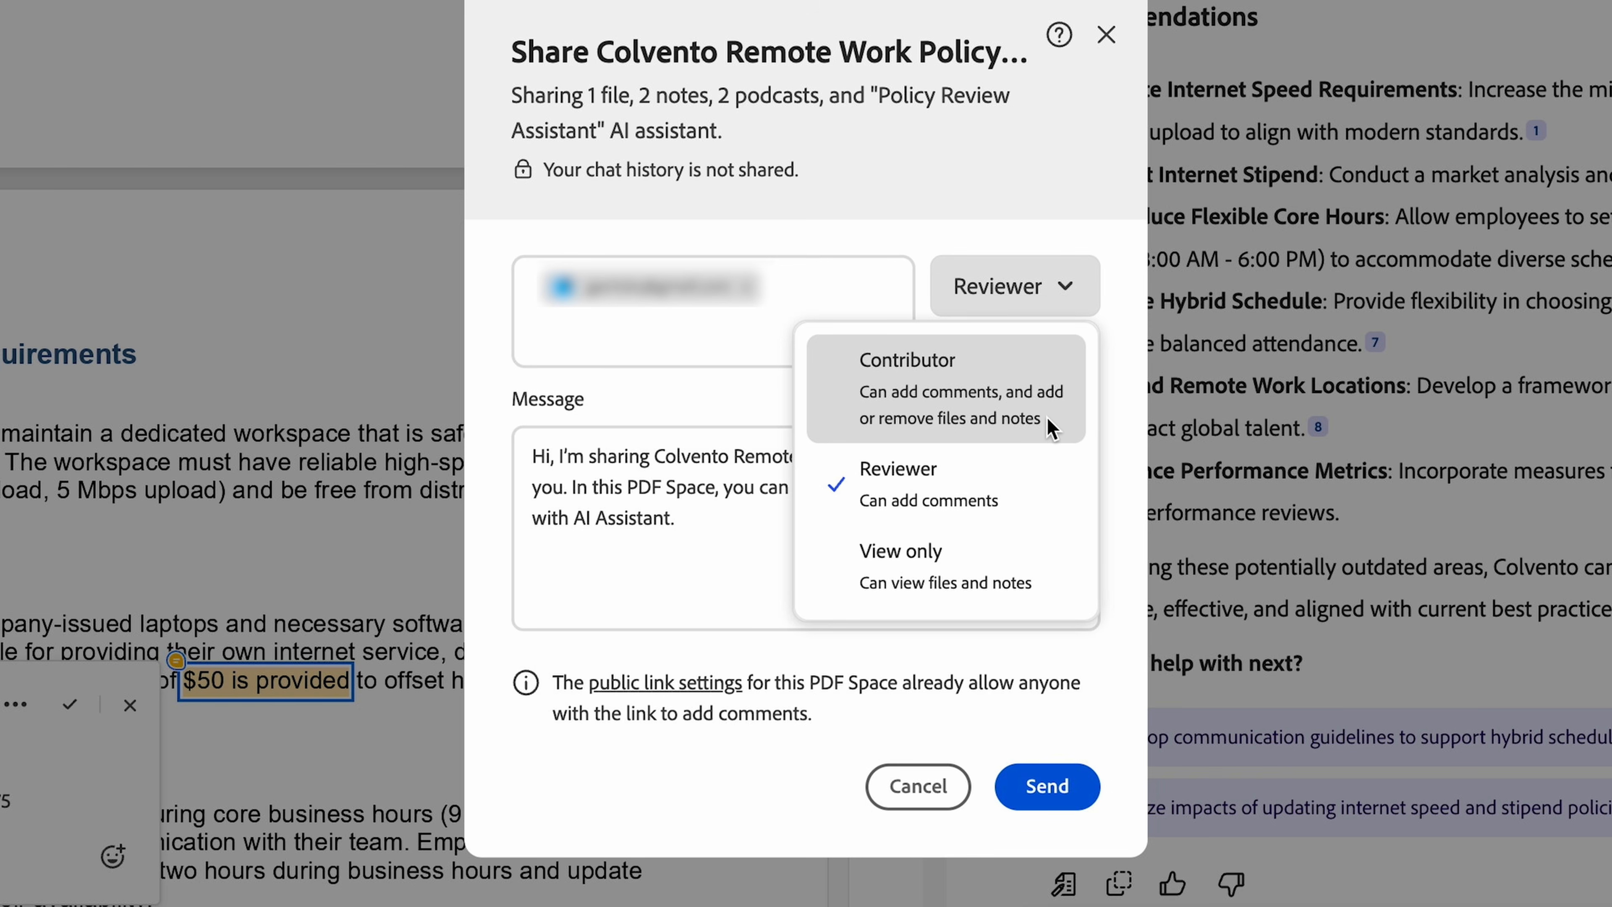
left_click(1051, 429)
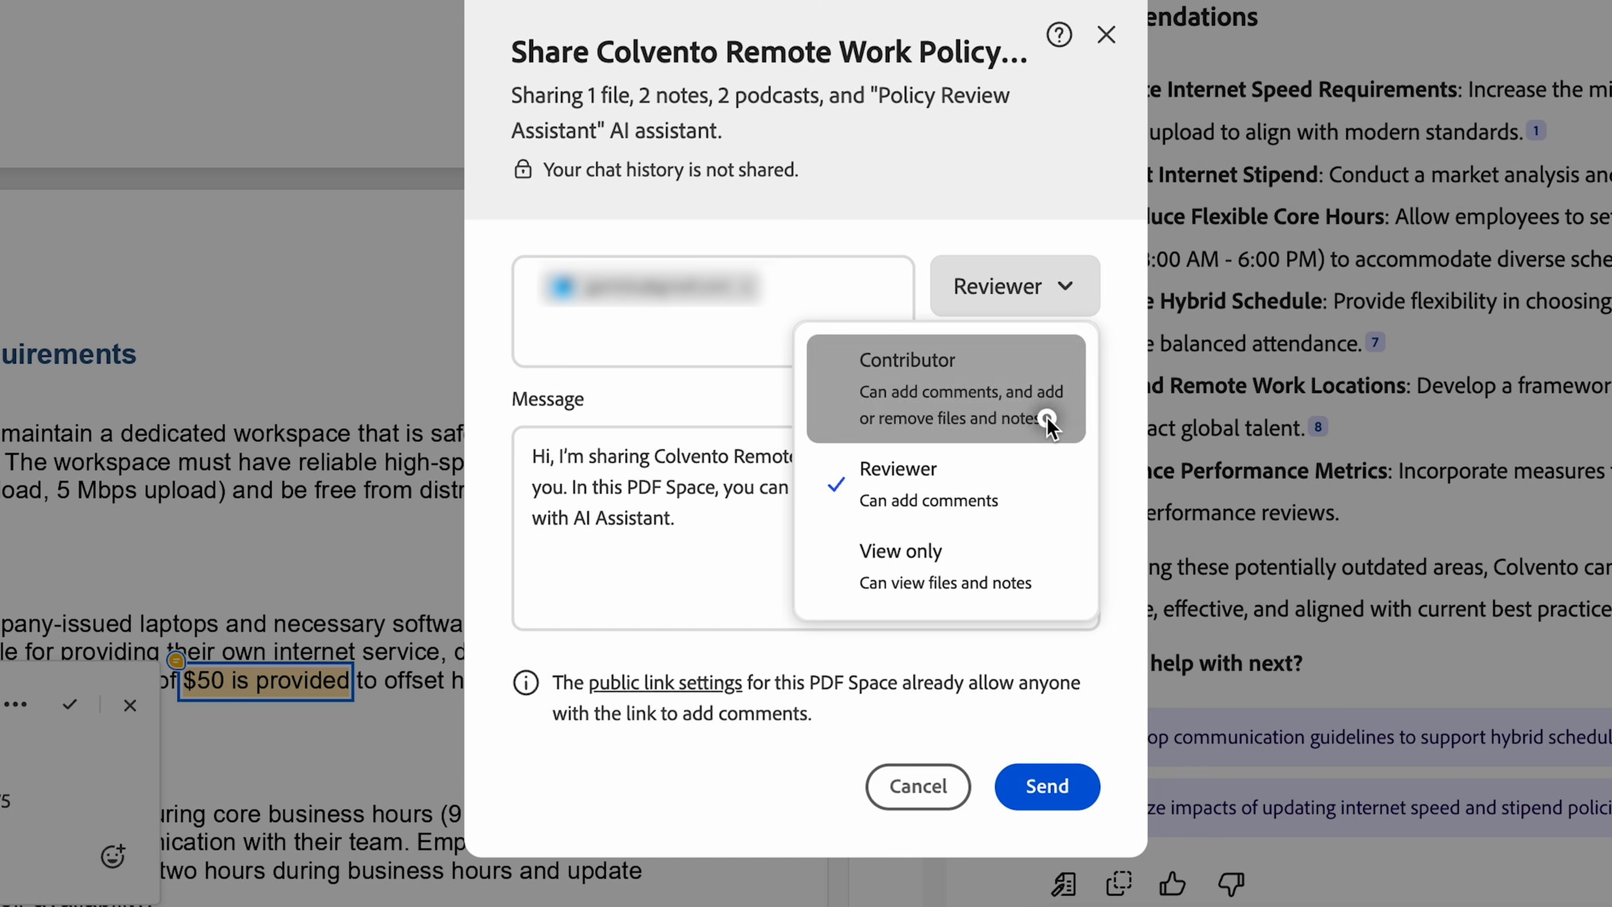
left_click(1049, 790)
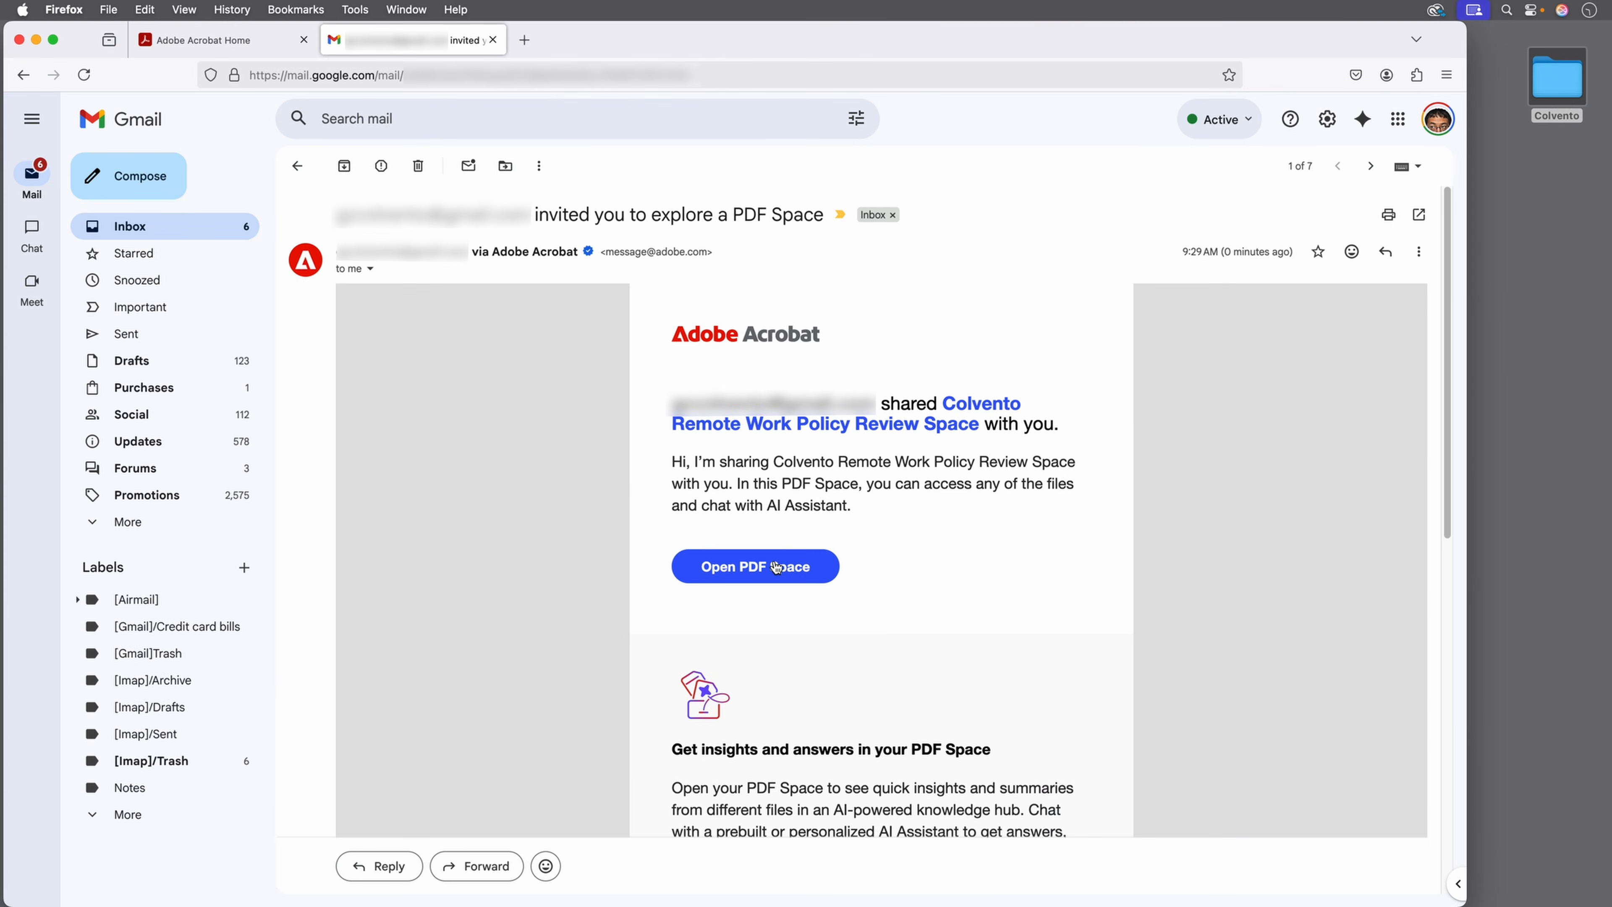
Use the invitation email's Open PDF Space button to open the Colvento Review Space.
left_click(733, 567)
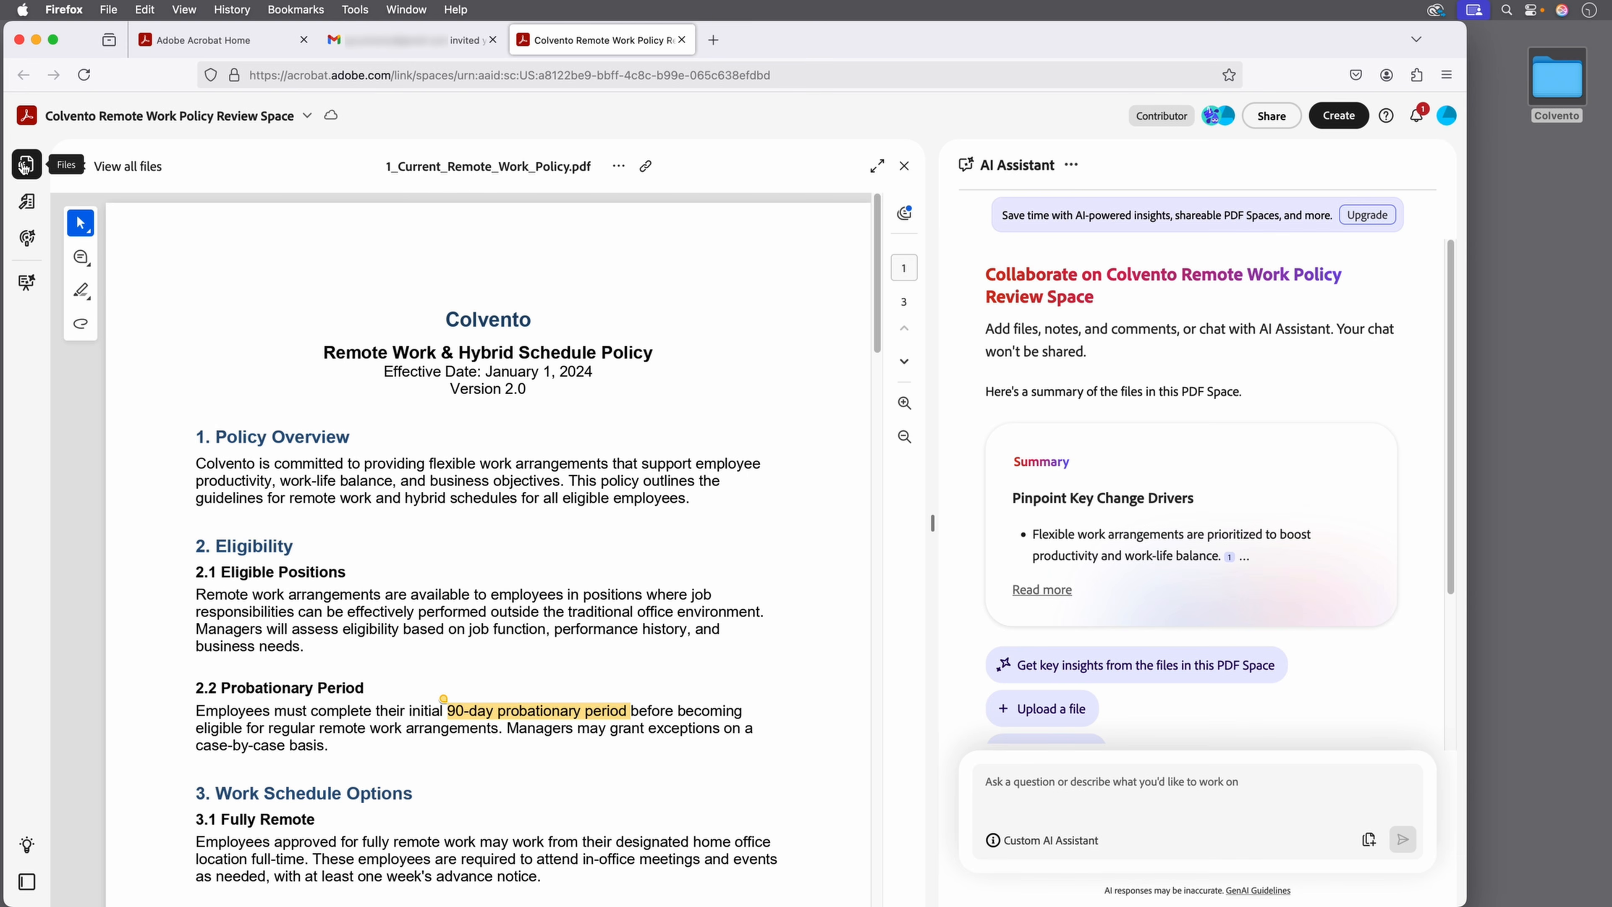
Close the open policy PDF to show the space's files list with 1_Current_Remote_Work_Policy.
left_click(25, 165)
left_click(25, 165)
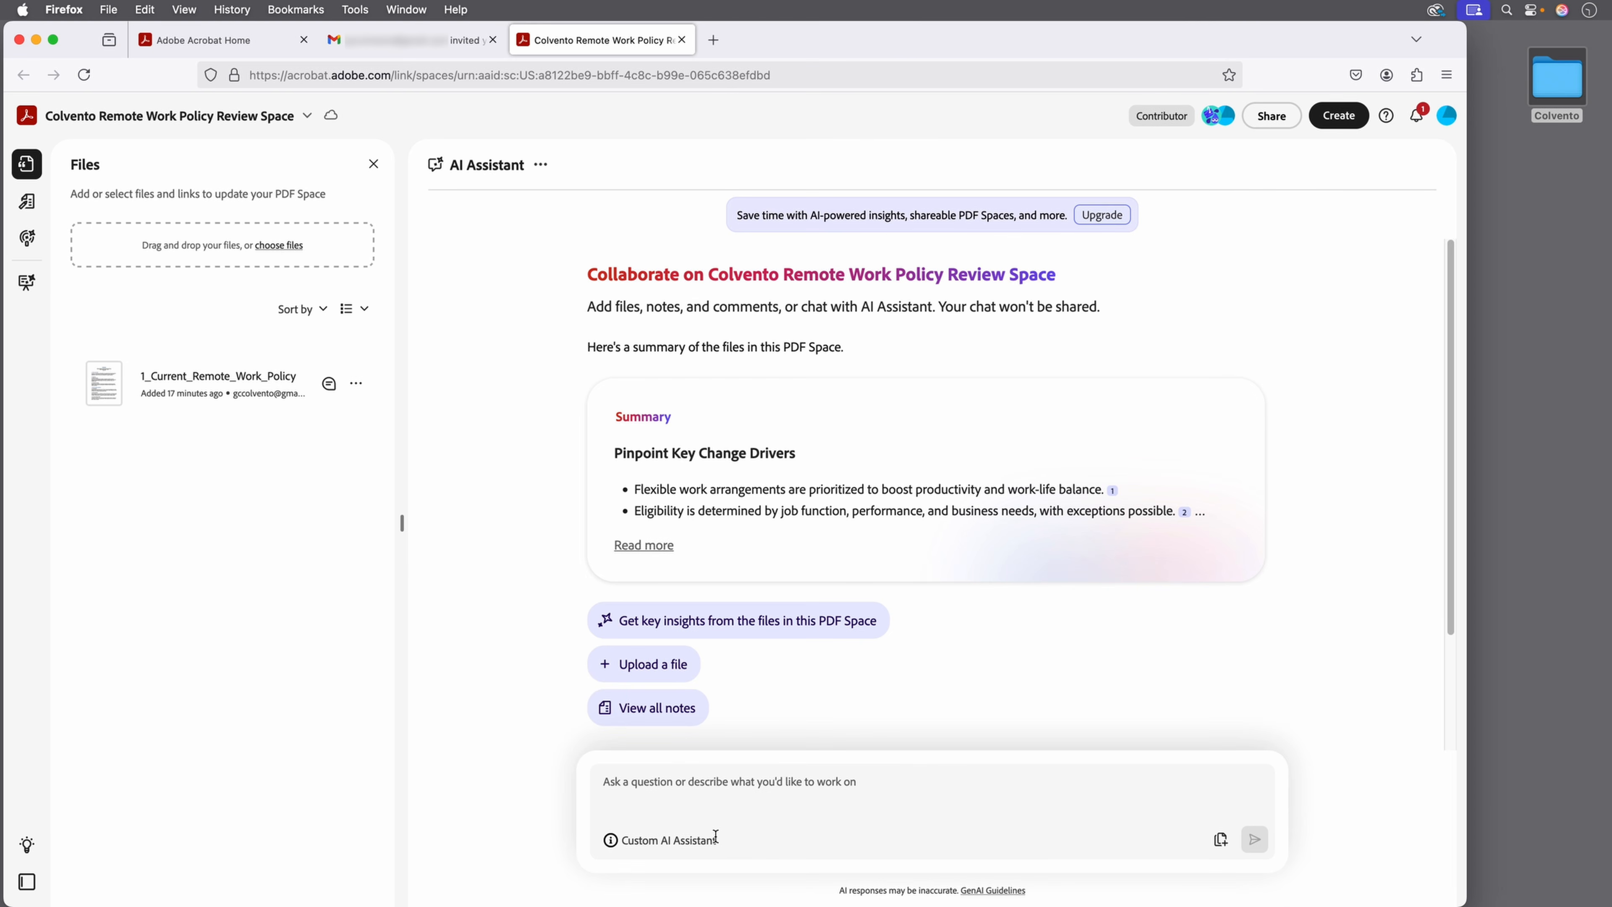
Drag 2_Proposed_Policy_Revisions.docx from the desktop Colvento folder into the PDF Space upload zone.
left_click(1566, 83)
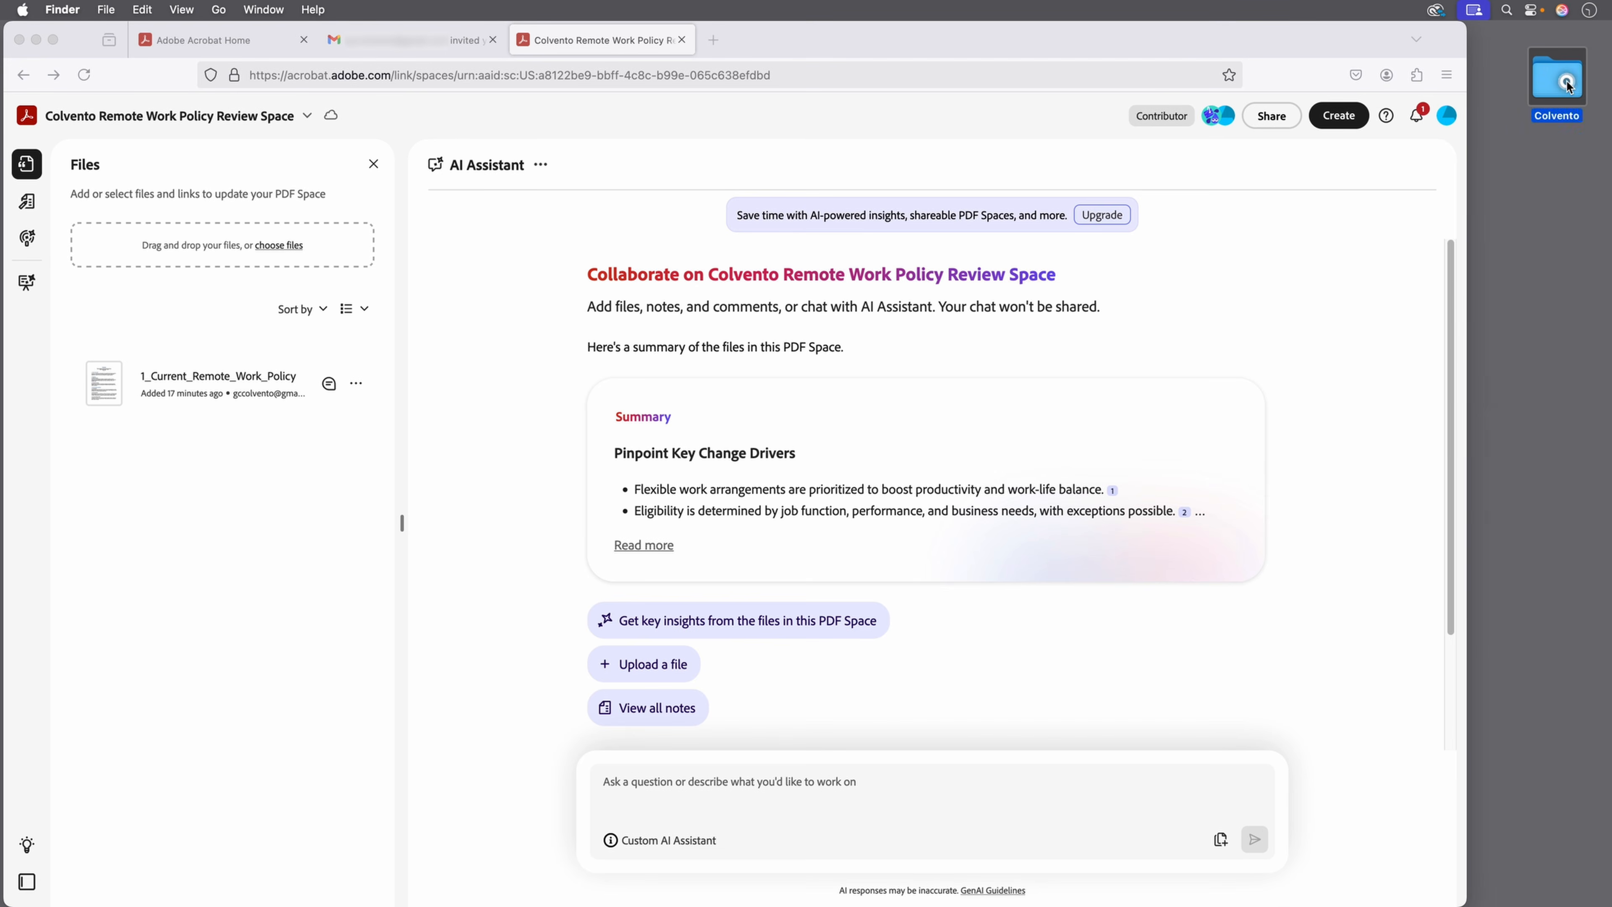
double_click(1567, 83)
left_click(1113, 262)
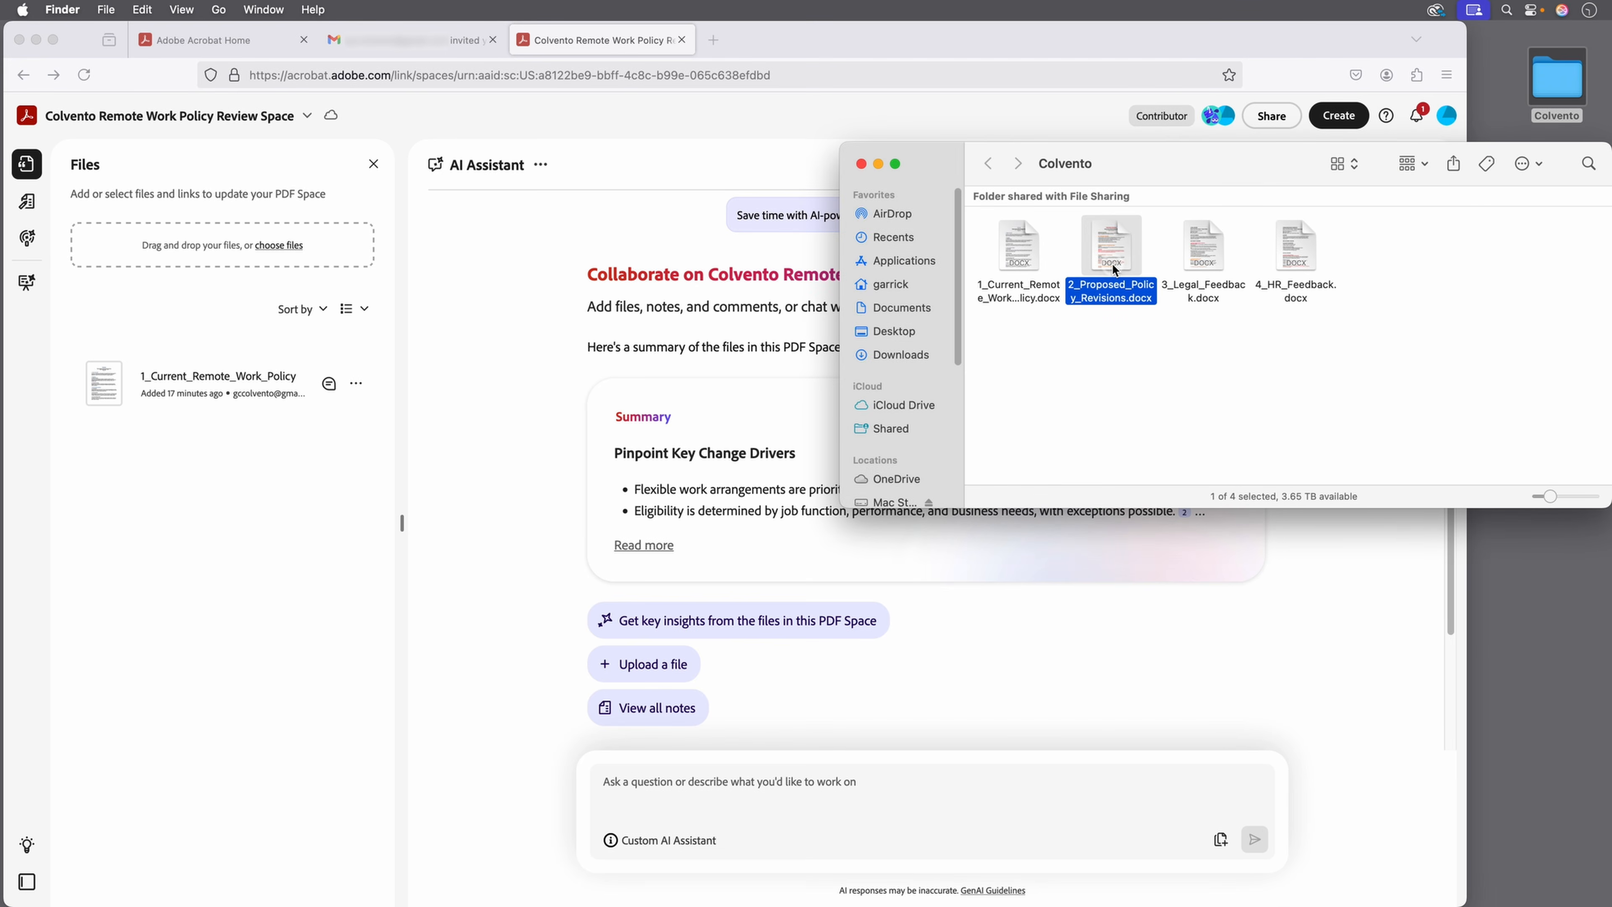
left_click_drag(1112, 262, 288, 254)
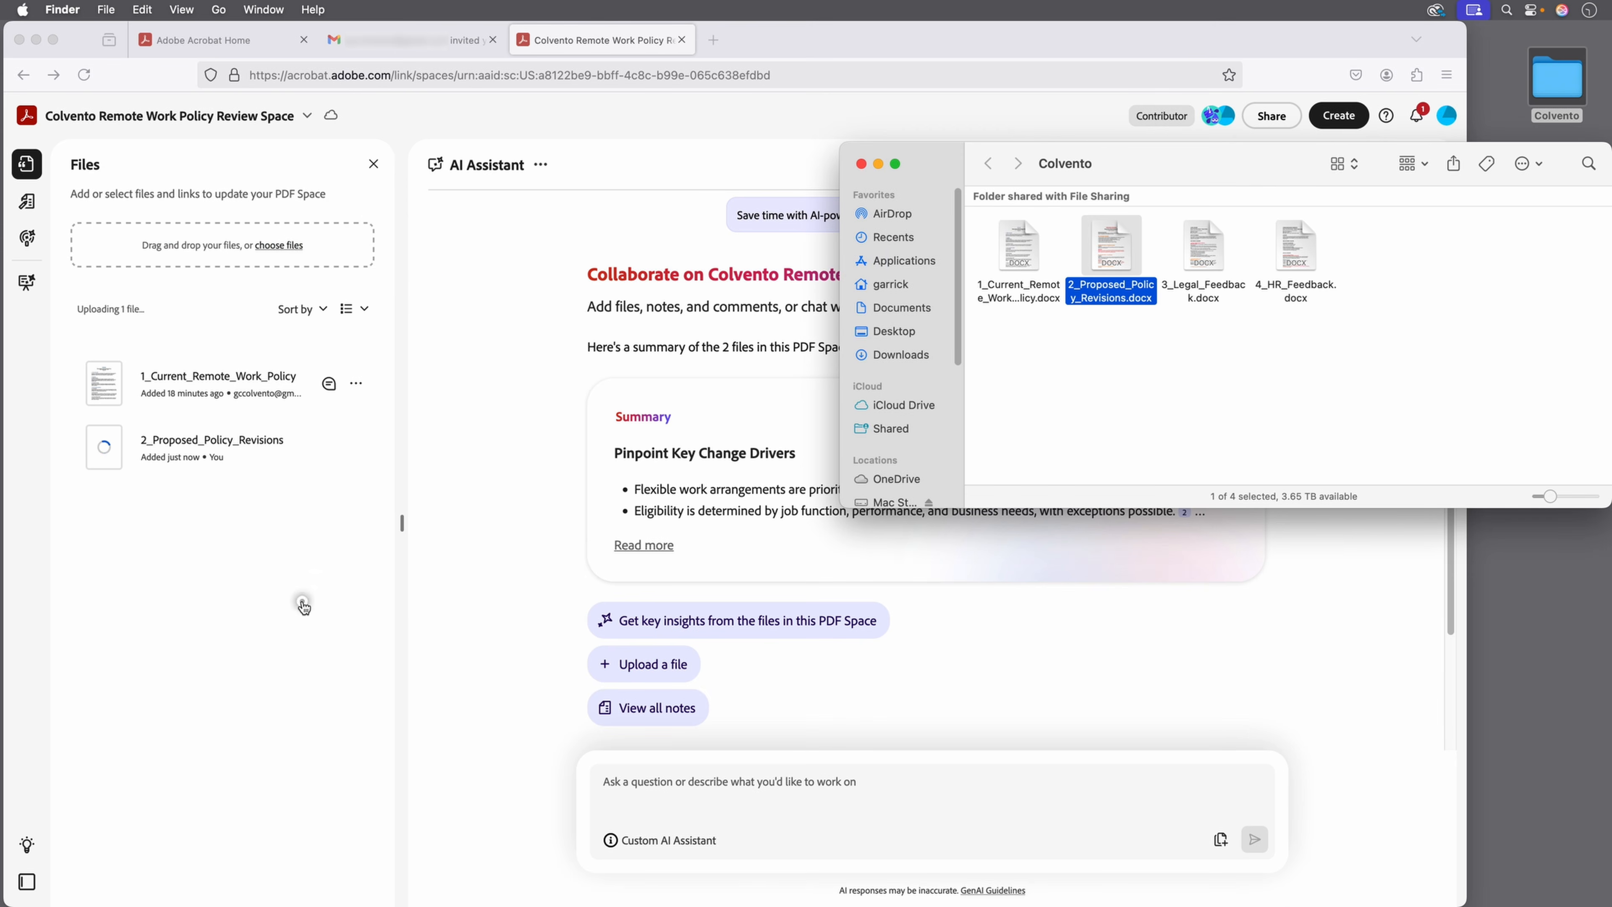
Back in the space, open the newly uploaded proposed revisions file and scroll through it.
left_click(304, 606)
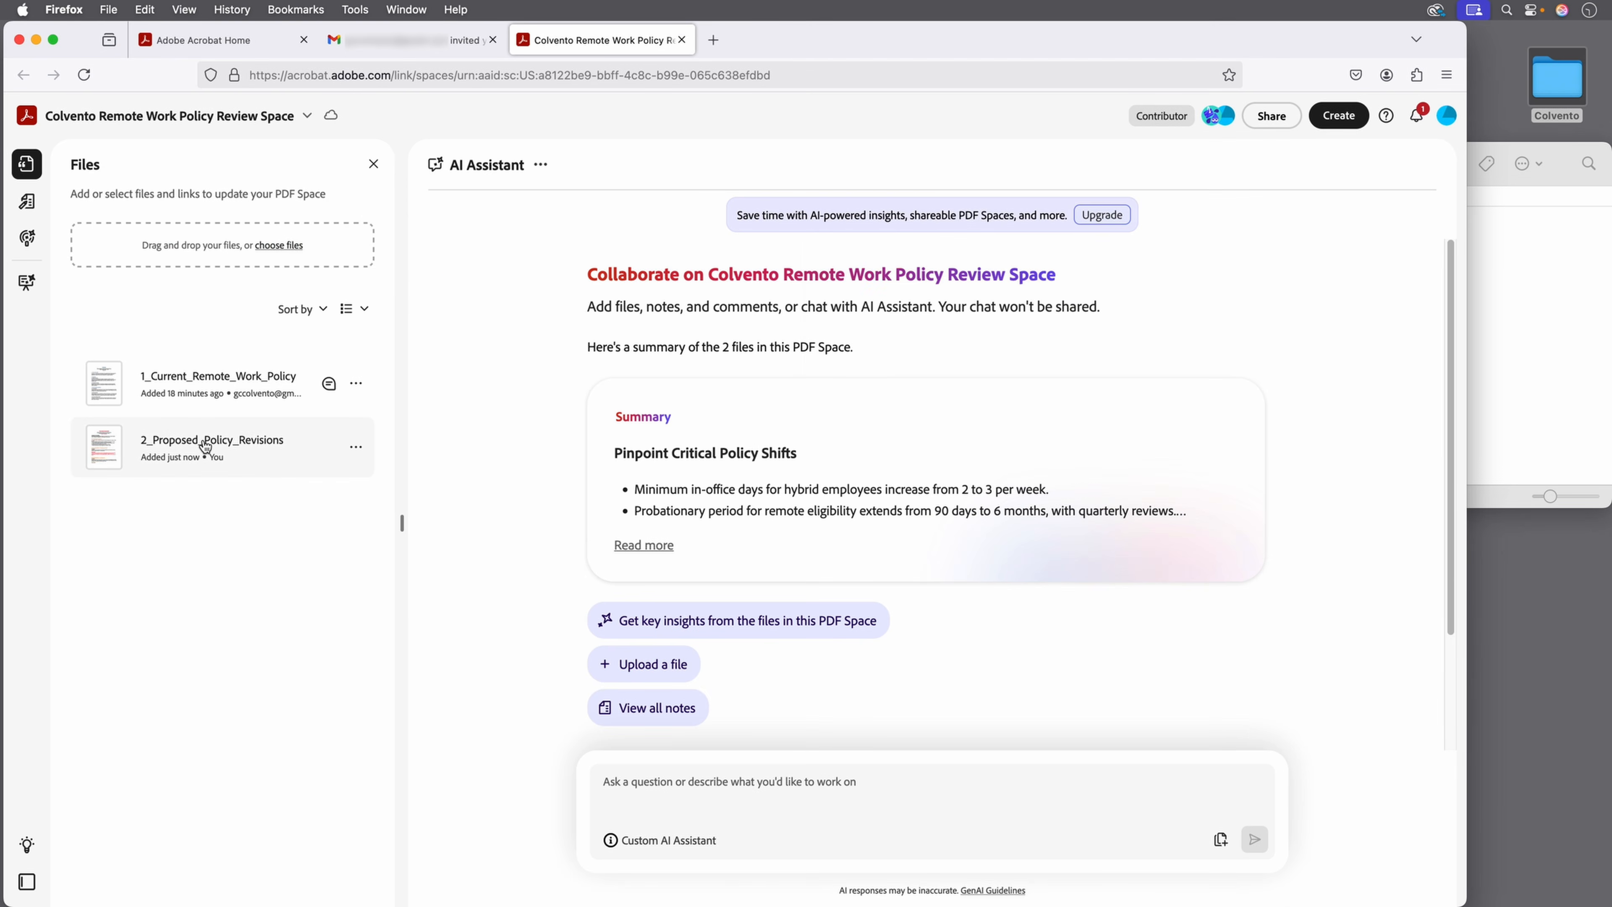
left_click(204, 446)
scroll(358, 490, "down", 4)
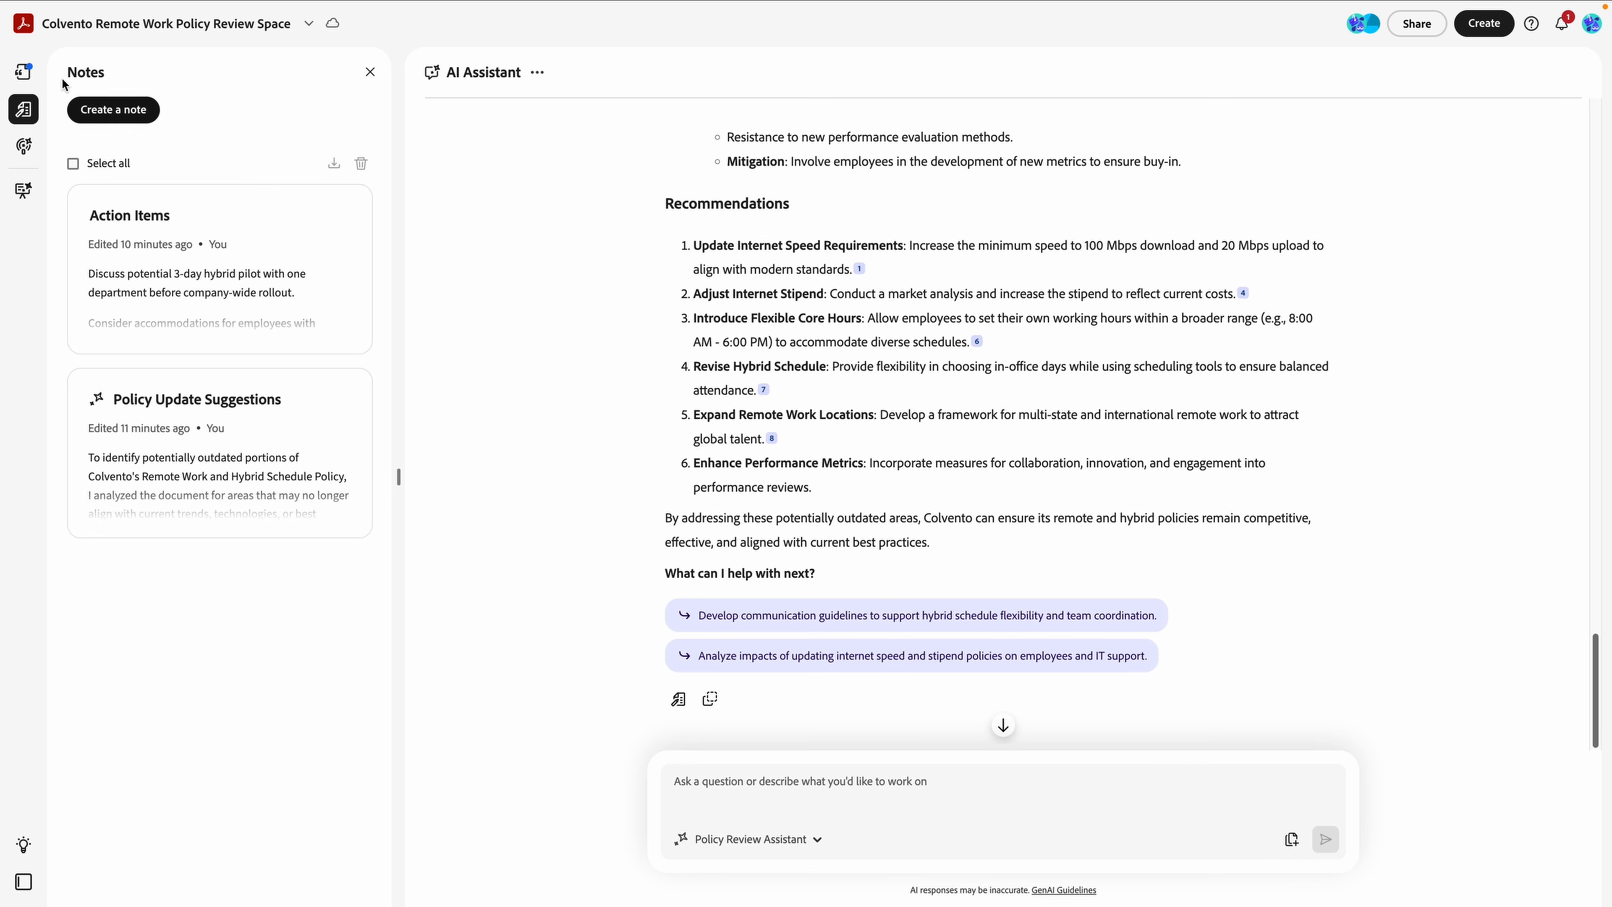
Open 2_Proposed_Policy_Revisions and ask the AI Assistant 'Summarize the proposed policy revisions document'.
left_click(24, 72)
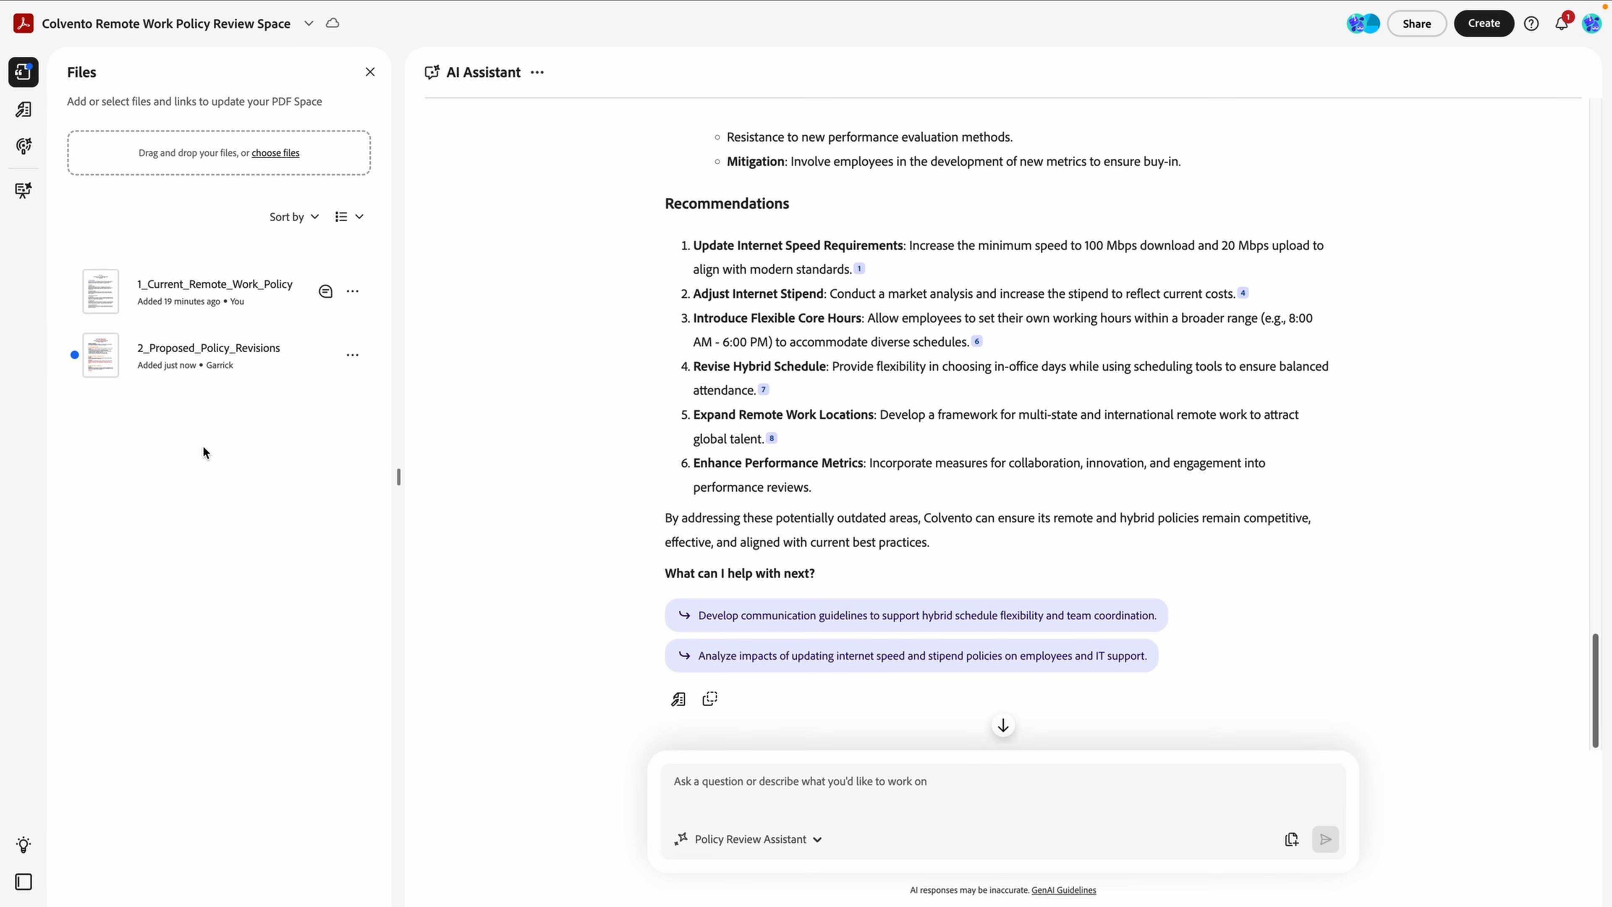
left_click(234, 350)
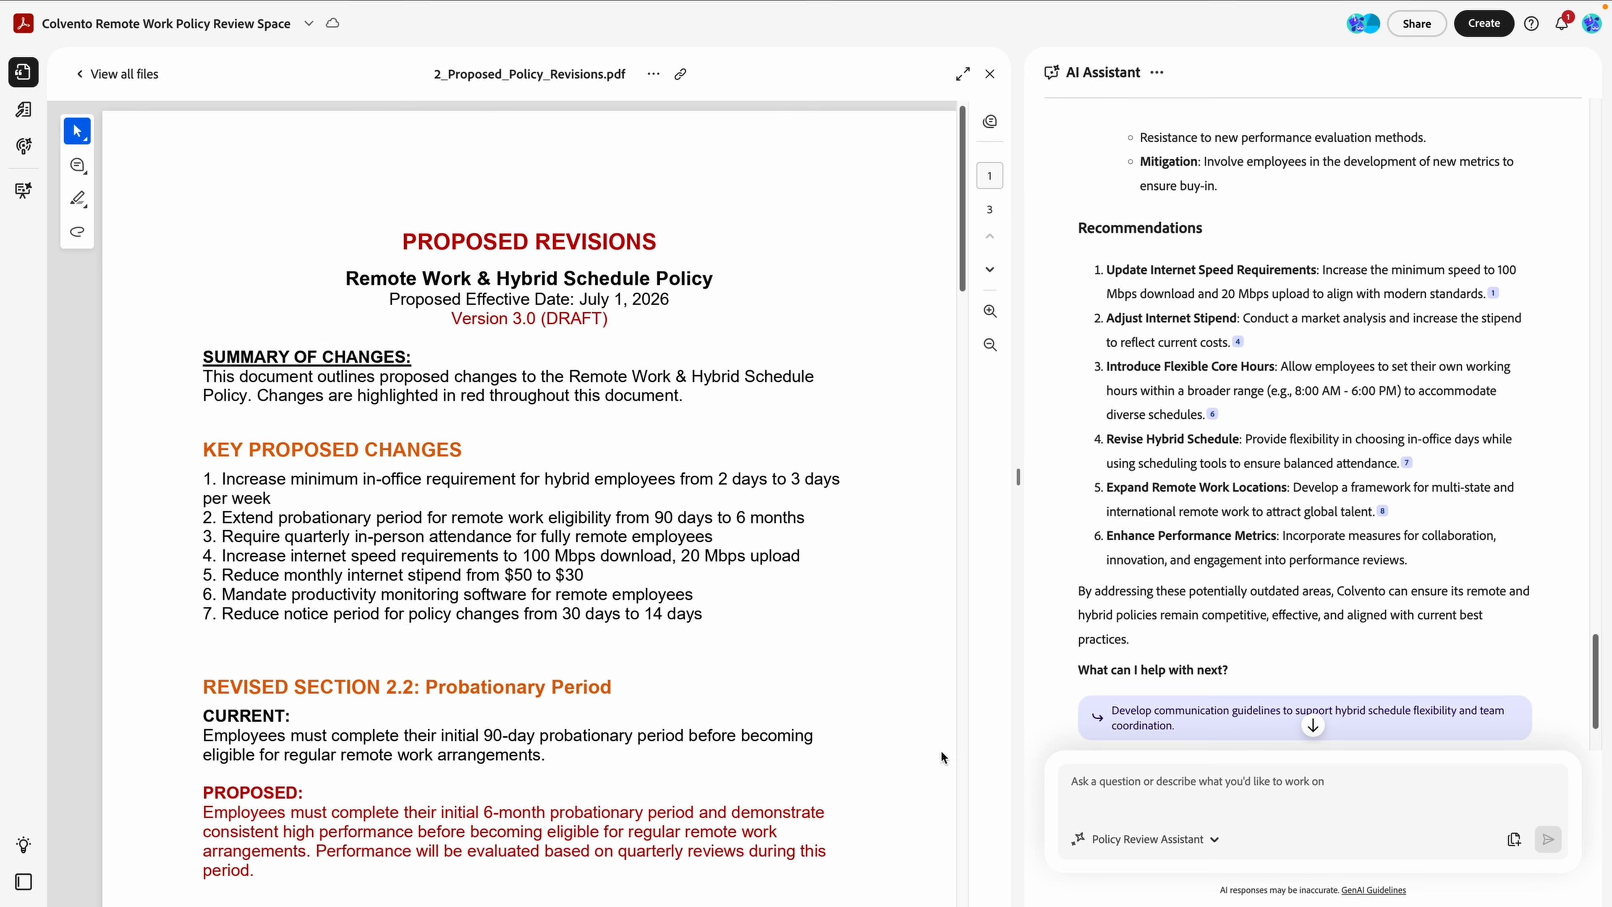
left_click(1120, 787)
type("Summarize t")
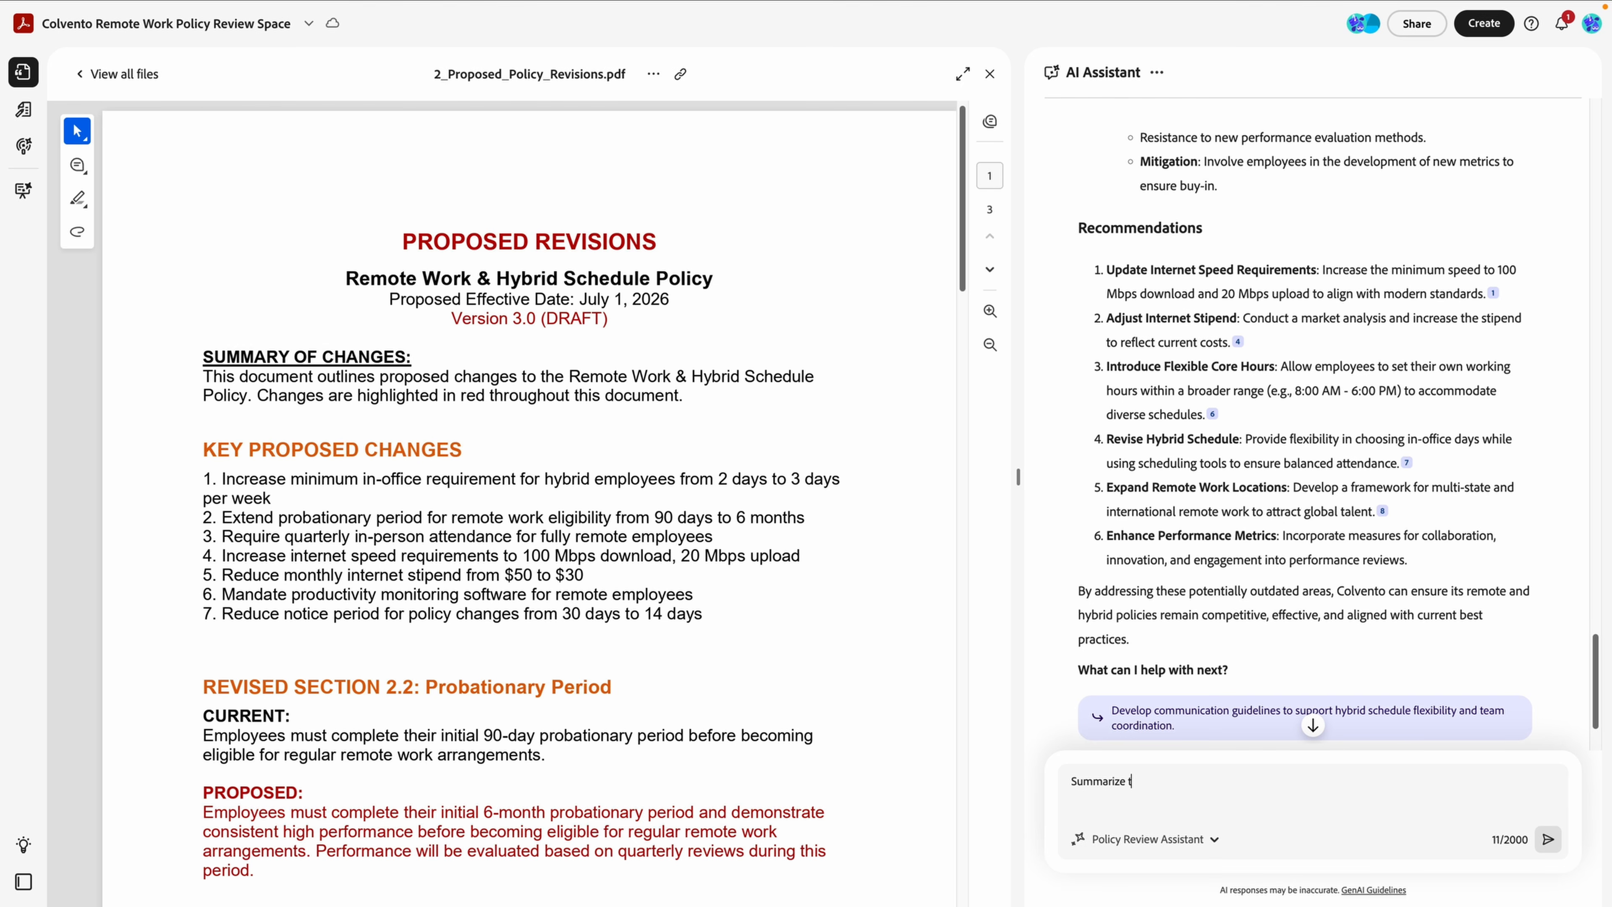
type("he proposed policy revisions document")
key("Return")
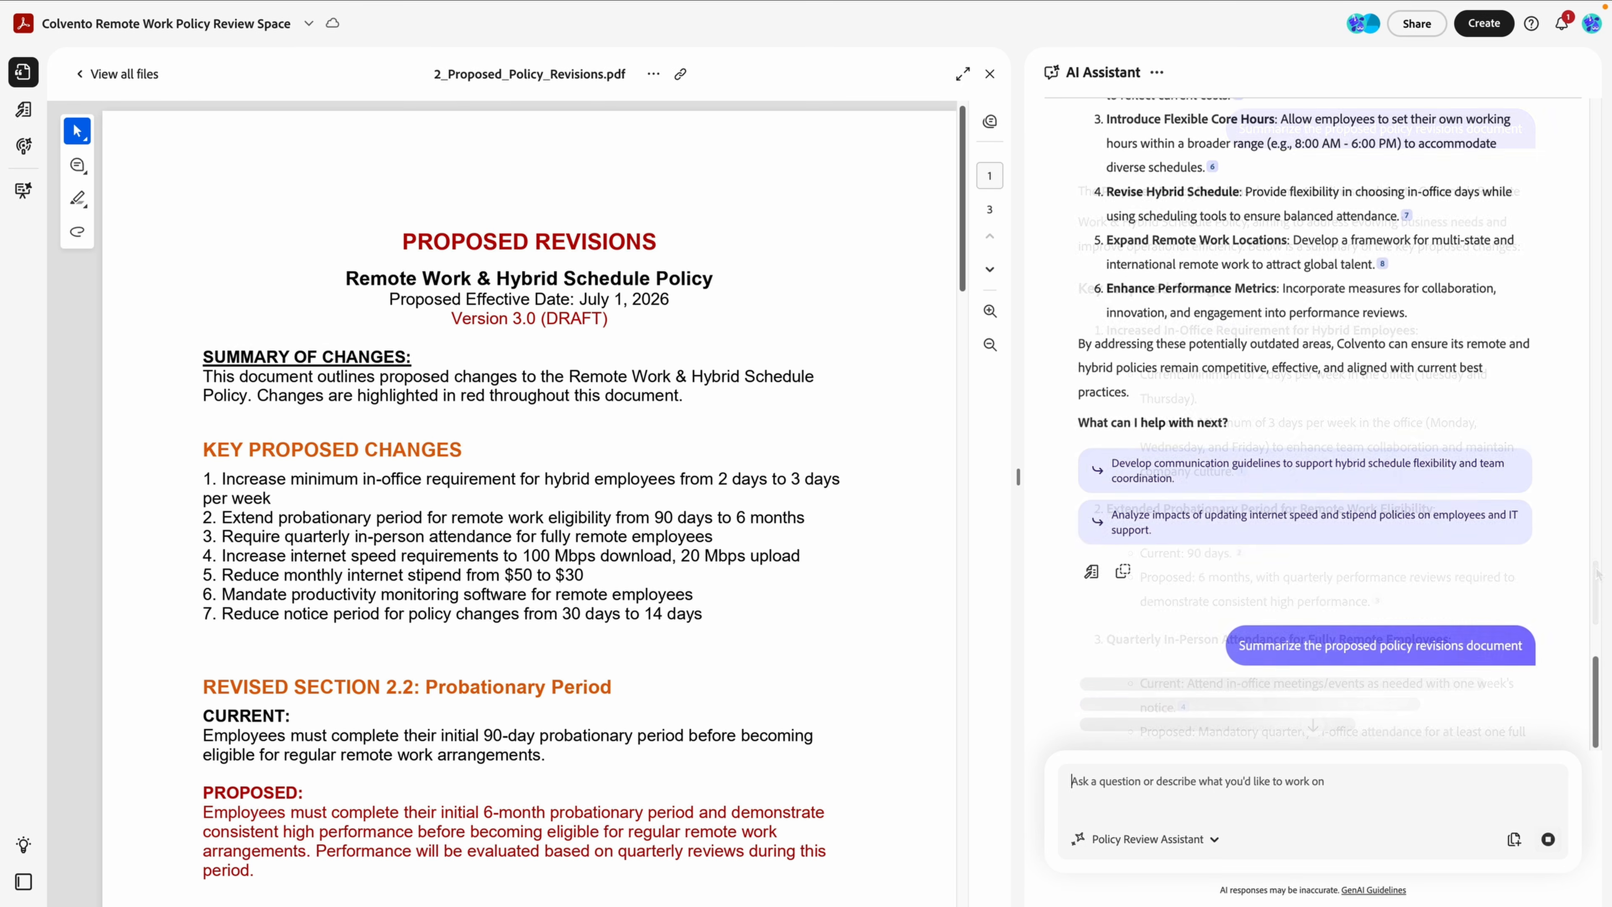
left_click(1596, 570)
left_click_drag(1596, 570, 1603, 724)
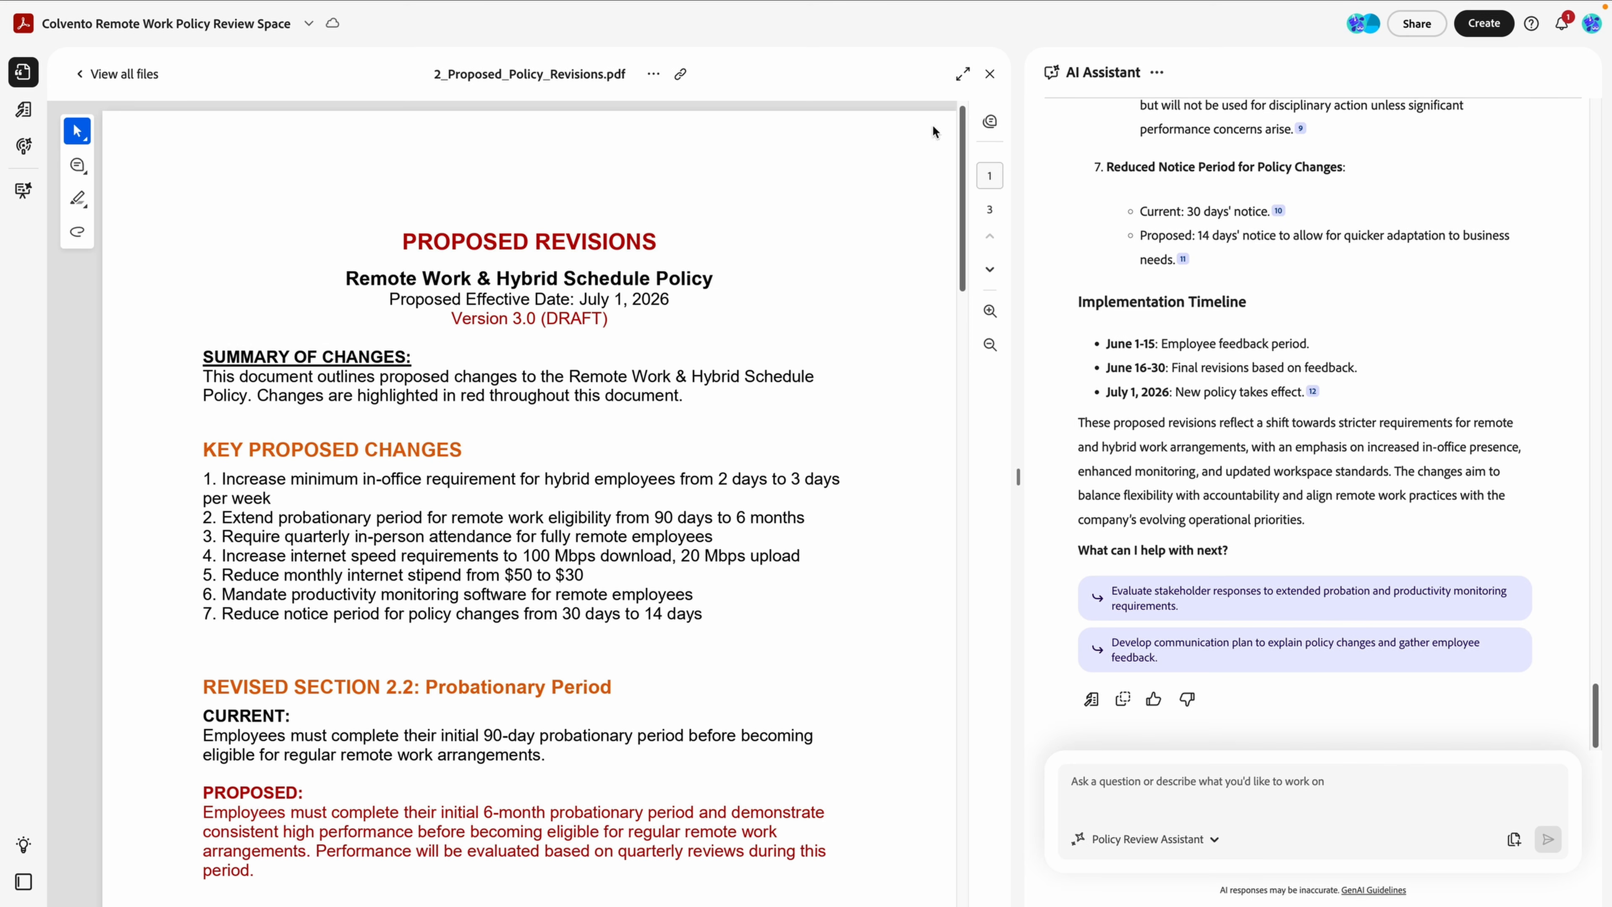
Leave full screen and drag 3_Legal_Feedback.docx and 4_HR_Feedback.docx from Finder into the space.
mouse_move(797, 6)
left_click(48, 39)
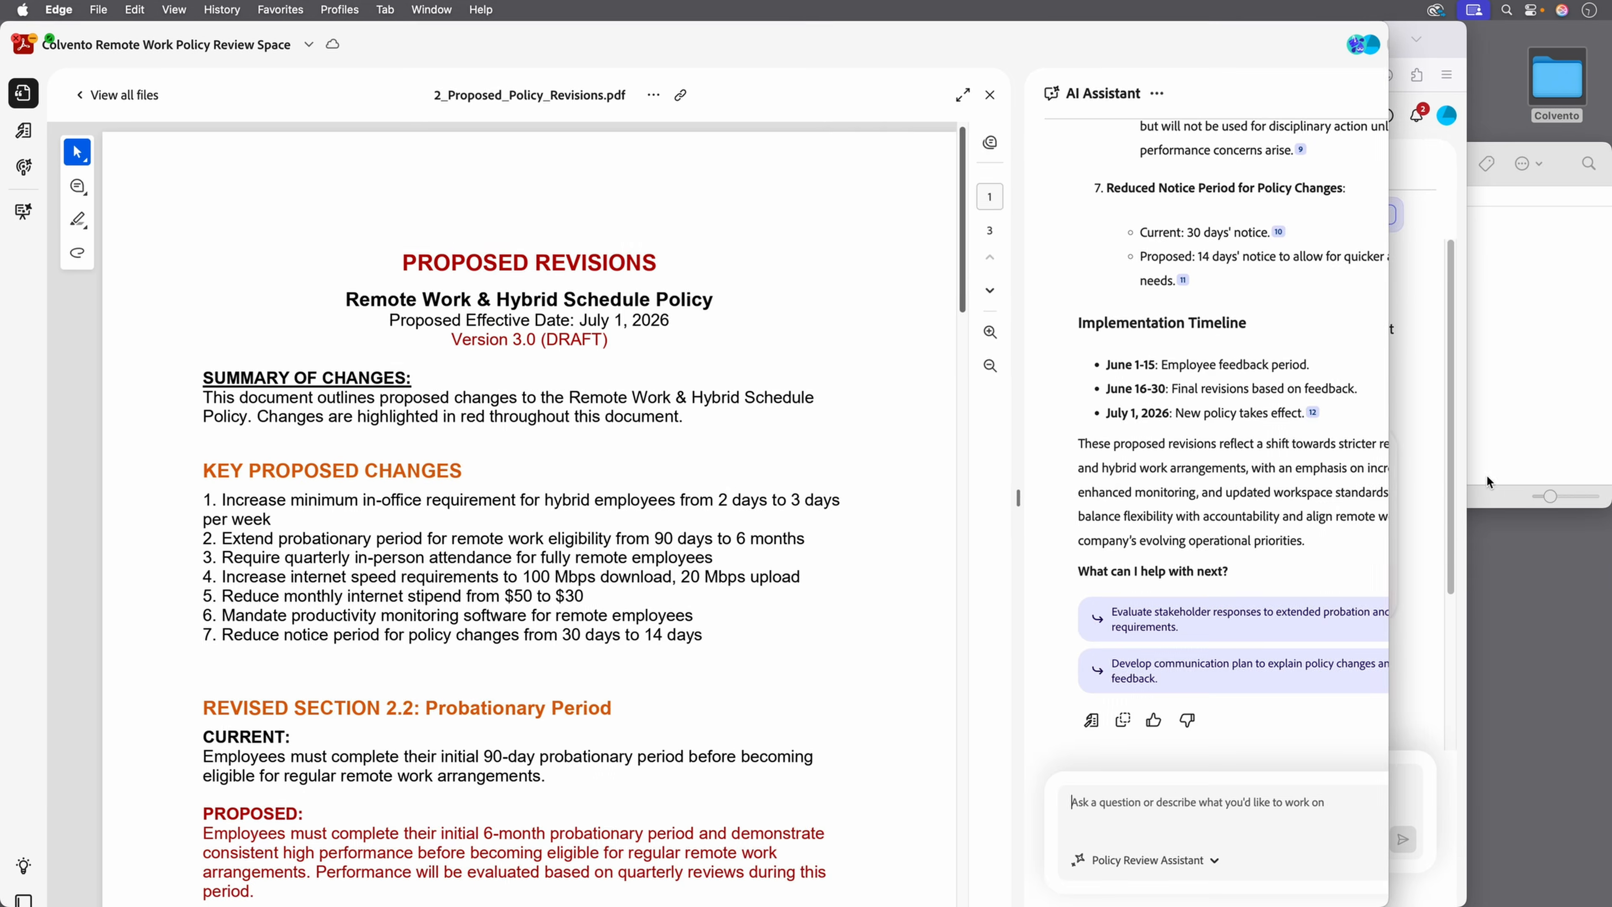
left_click(1426, 292)
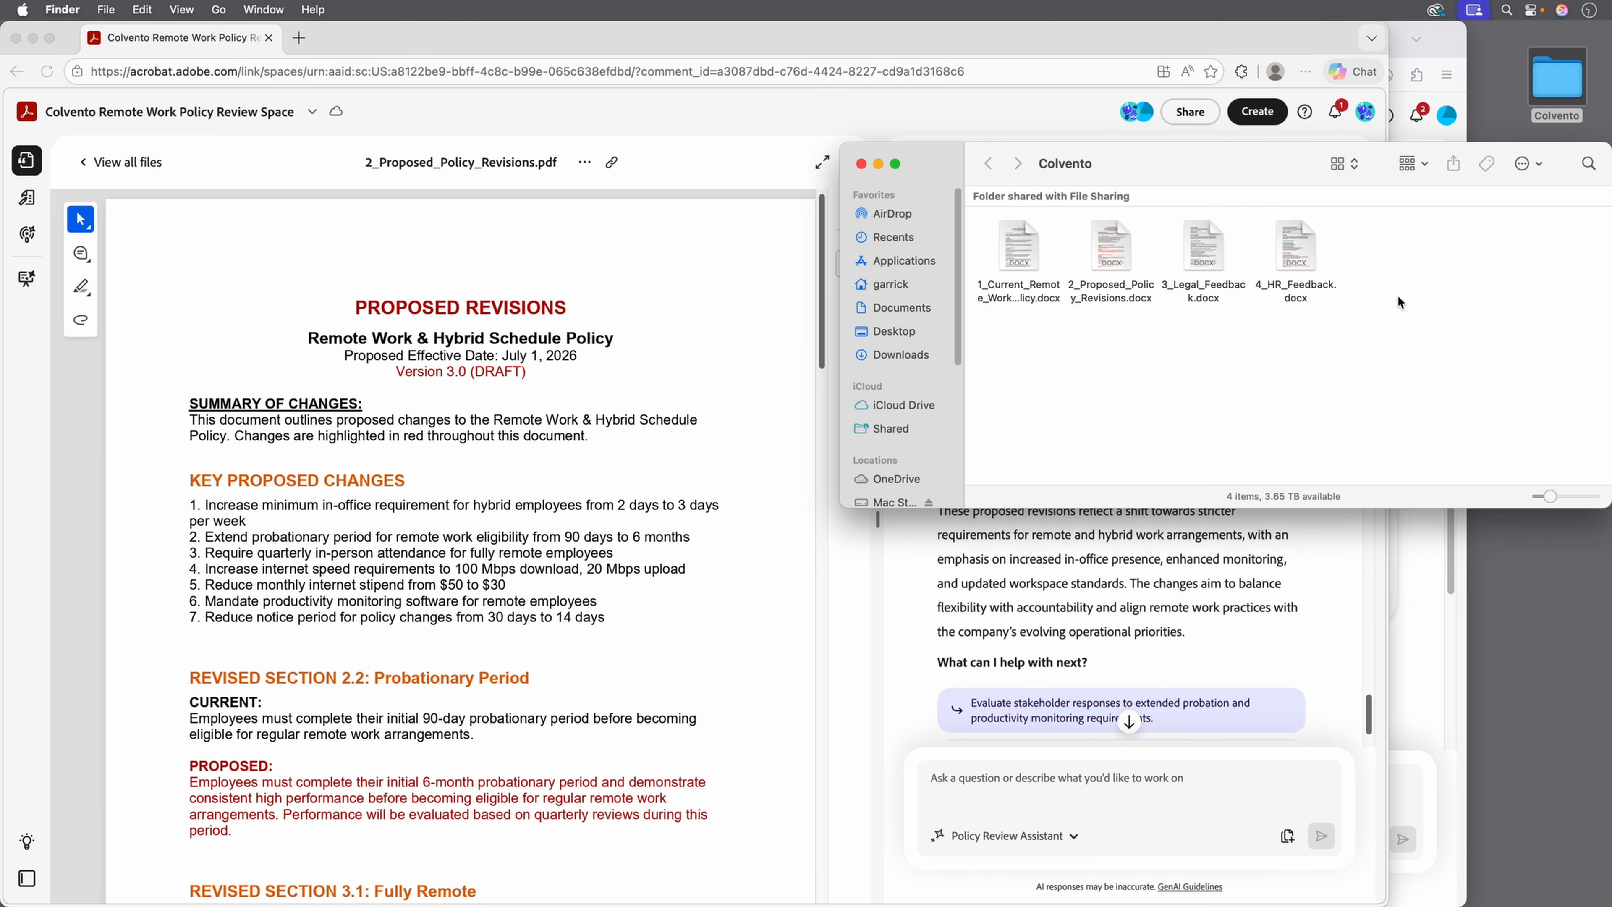
left_click(1204, 249)
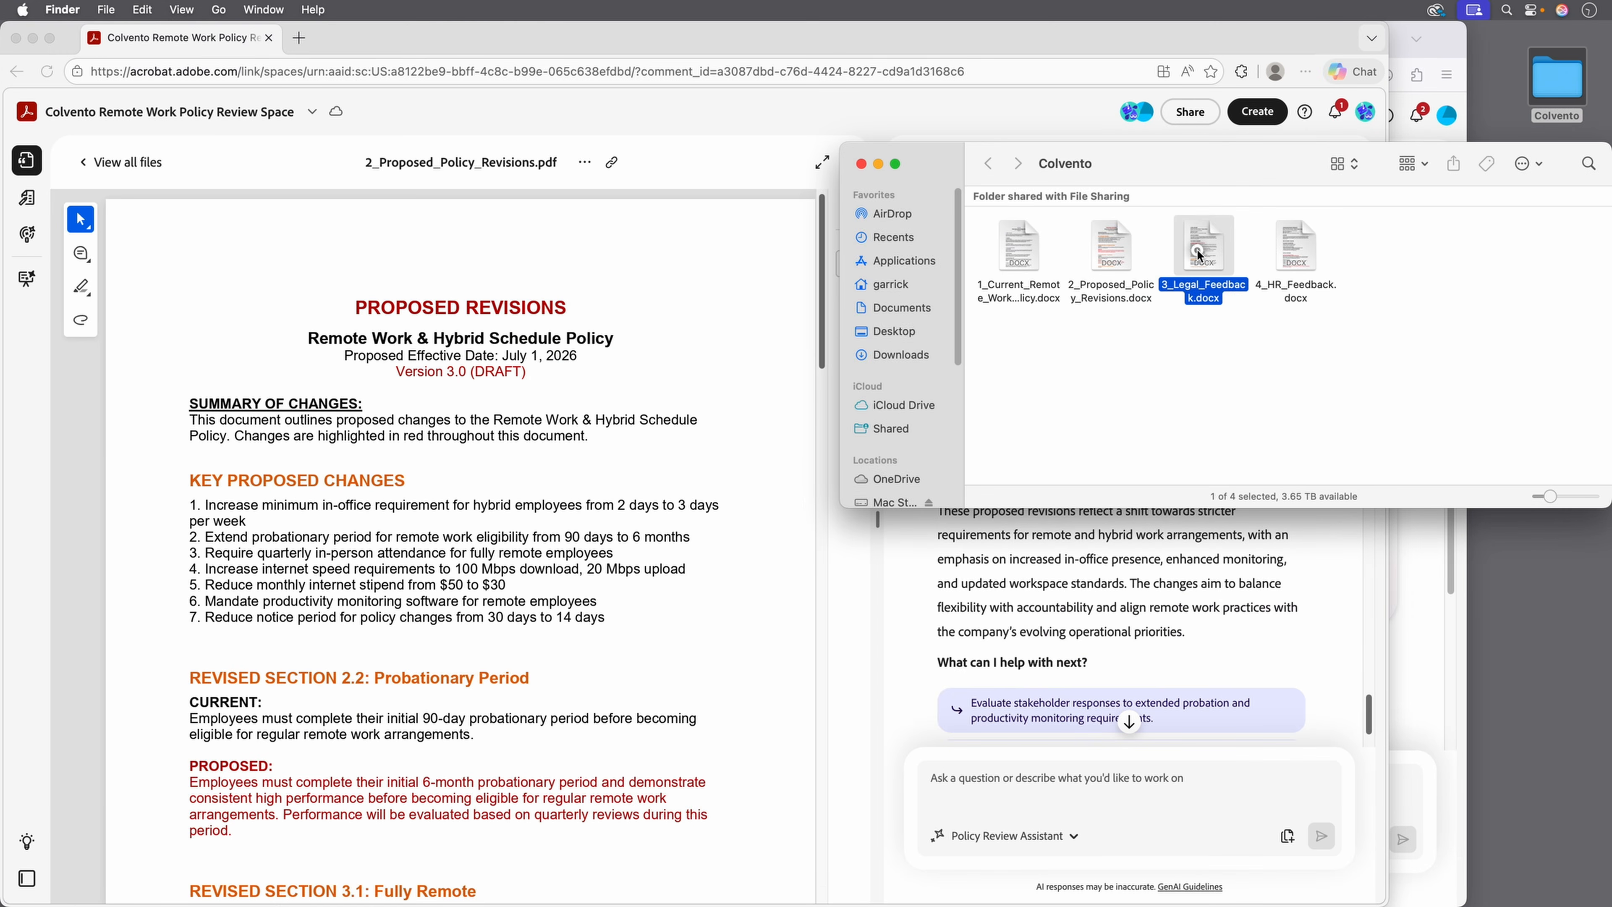
left_click(1298, 254)
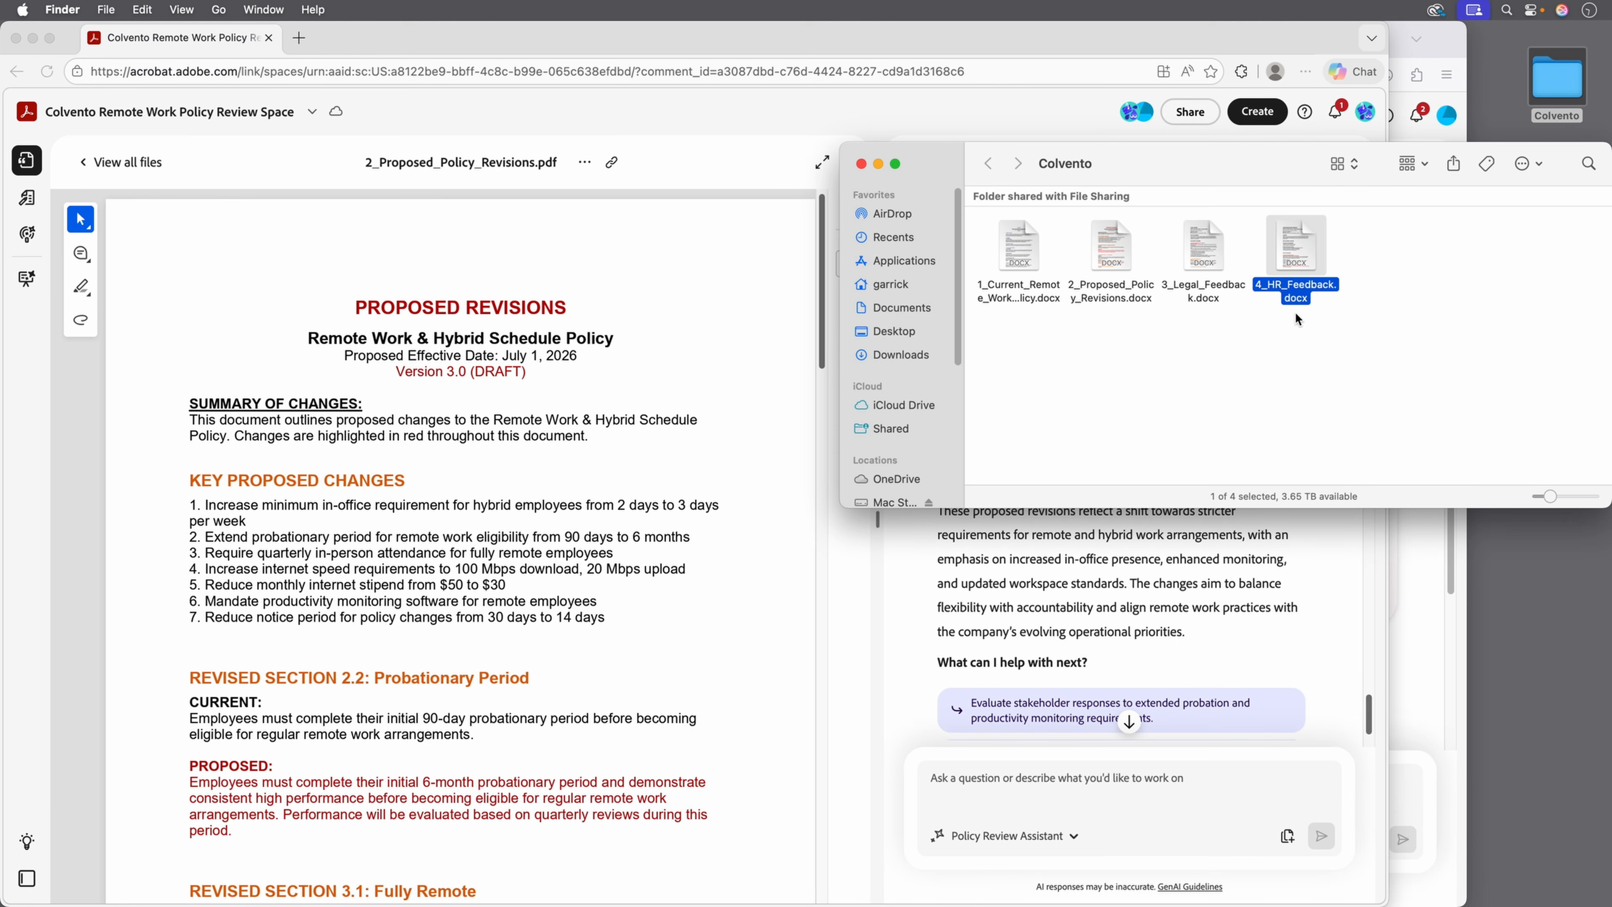
left_click(1202, 251, "super")
left_click_drag(1202, 251, 143, 153)
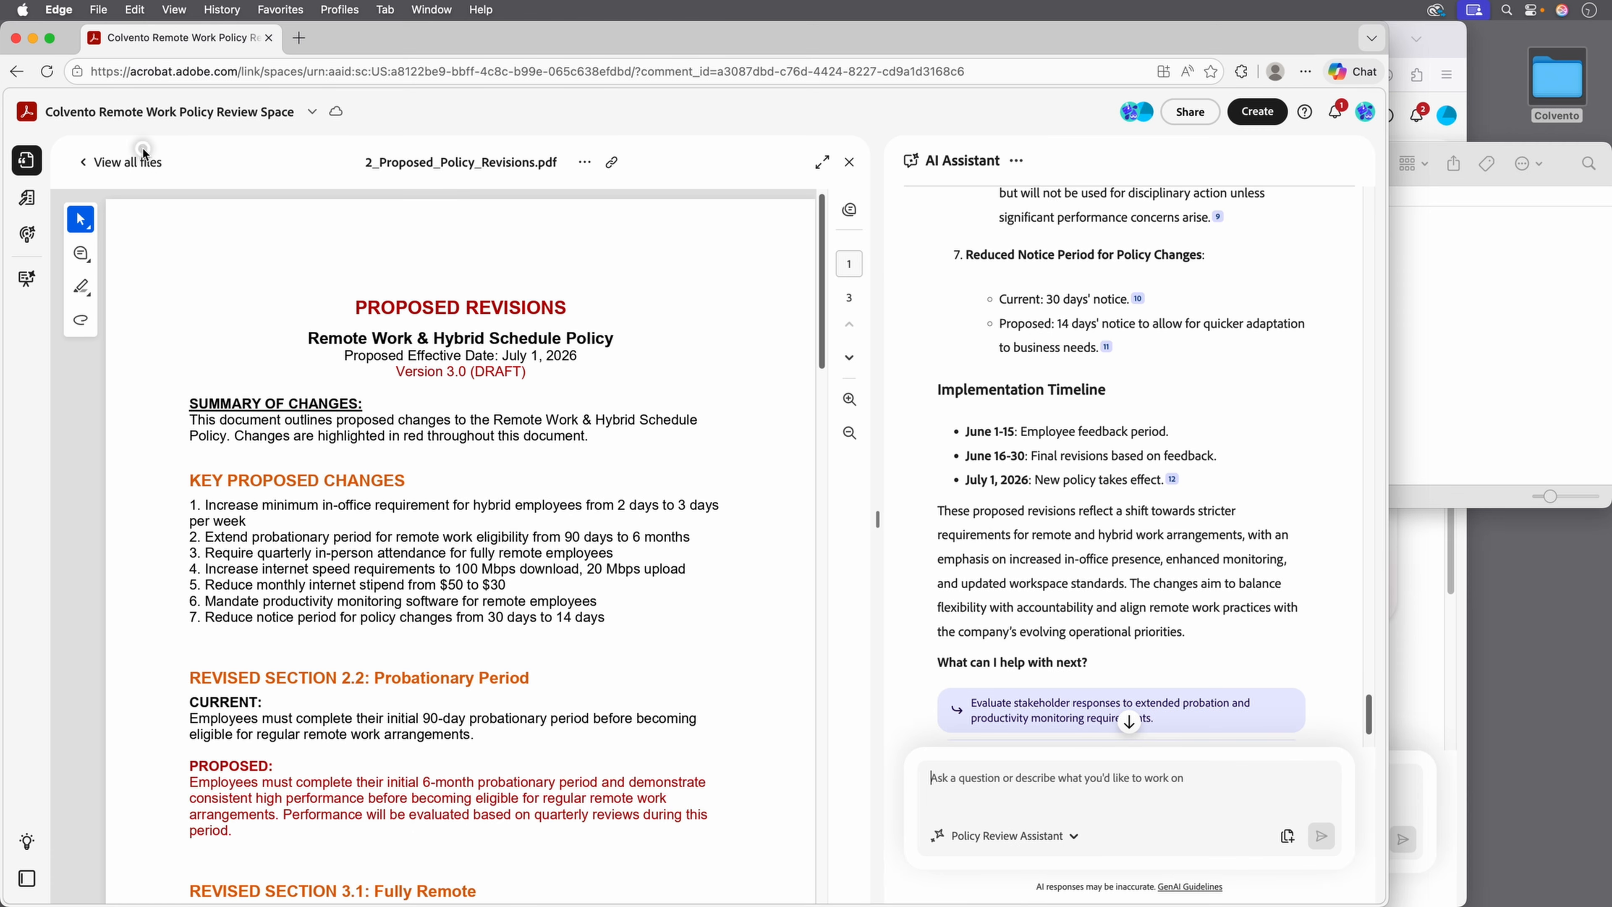
Return to the space's files and ask the assistant: 'Give me a summary of the proposed changes from the Legal team'.
left_click(25, 158)
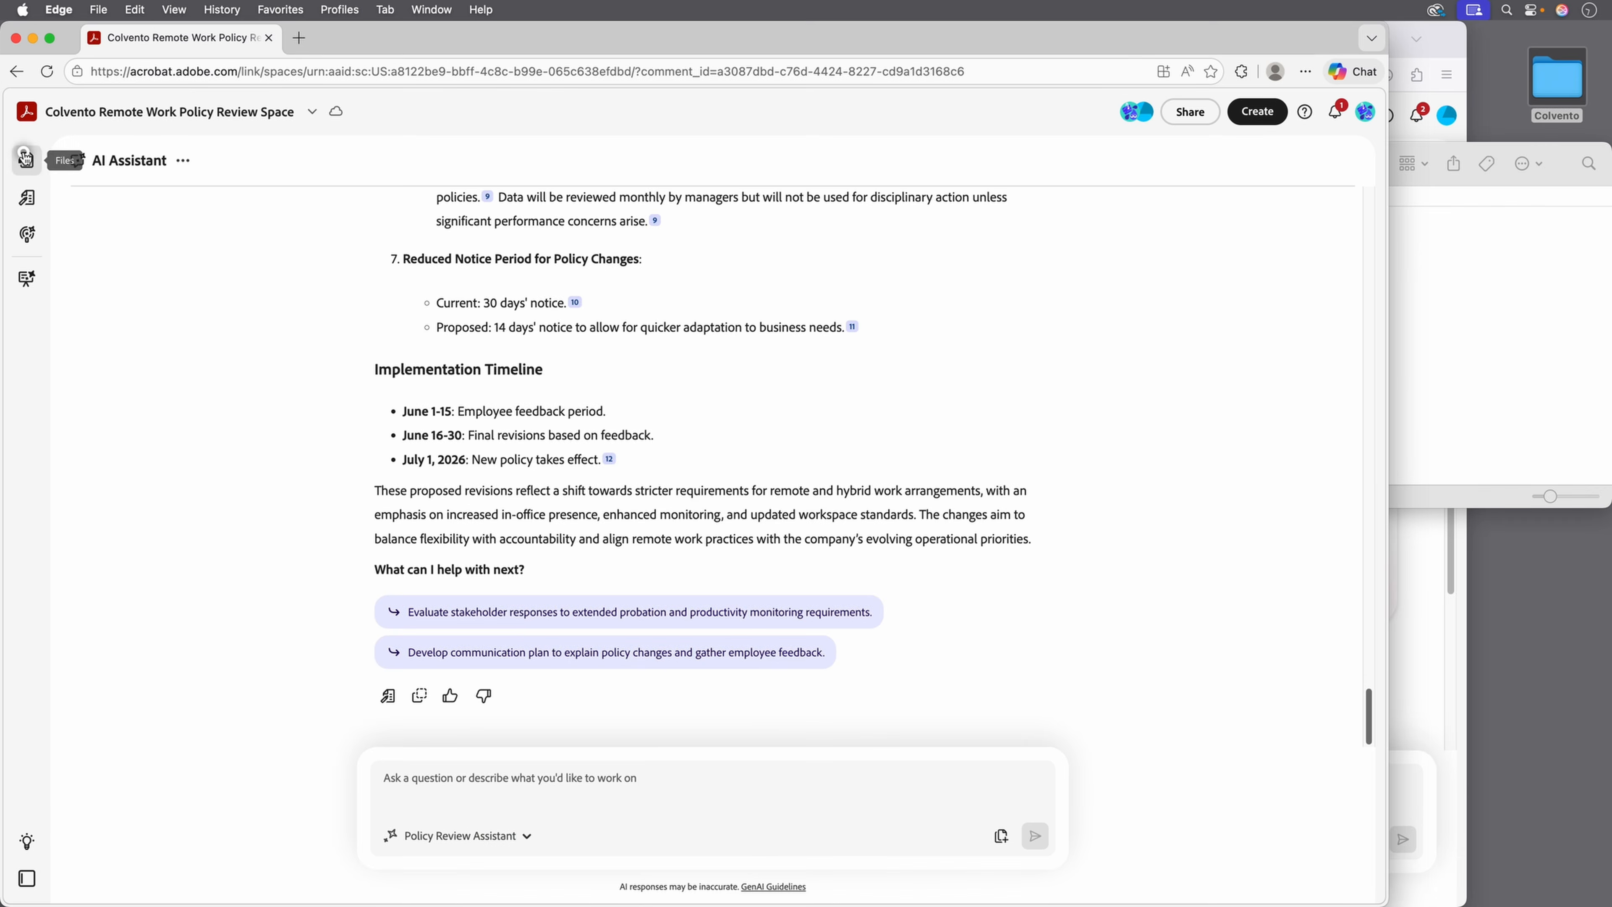
left_click(24, 157)
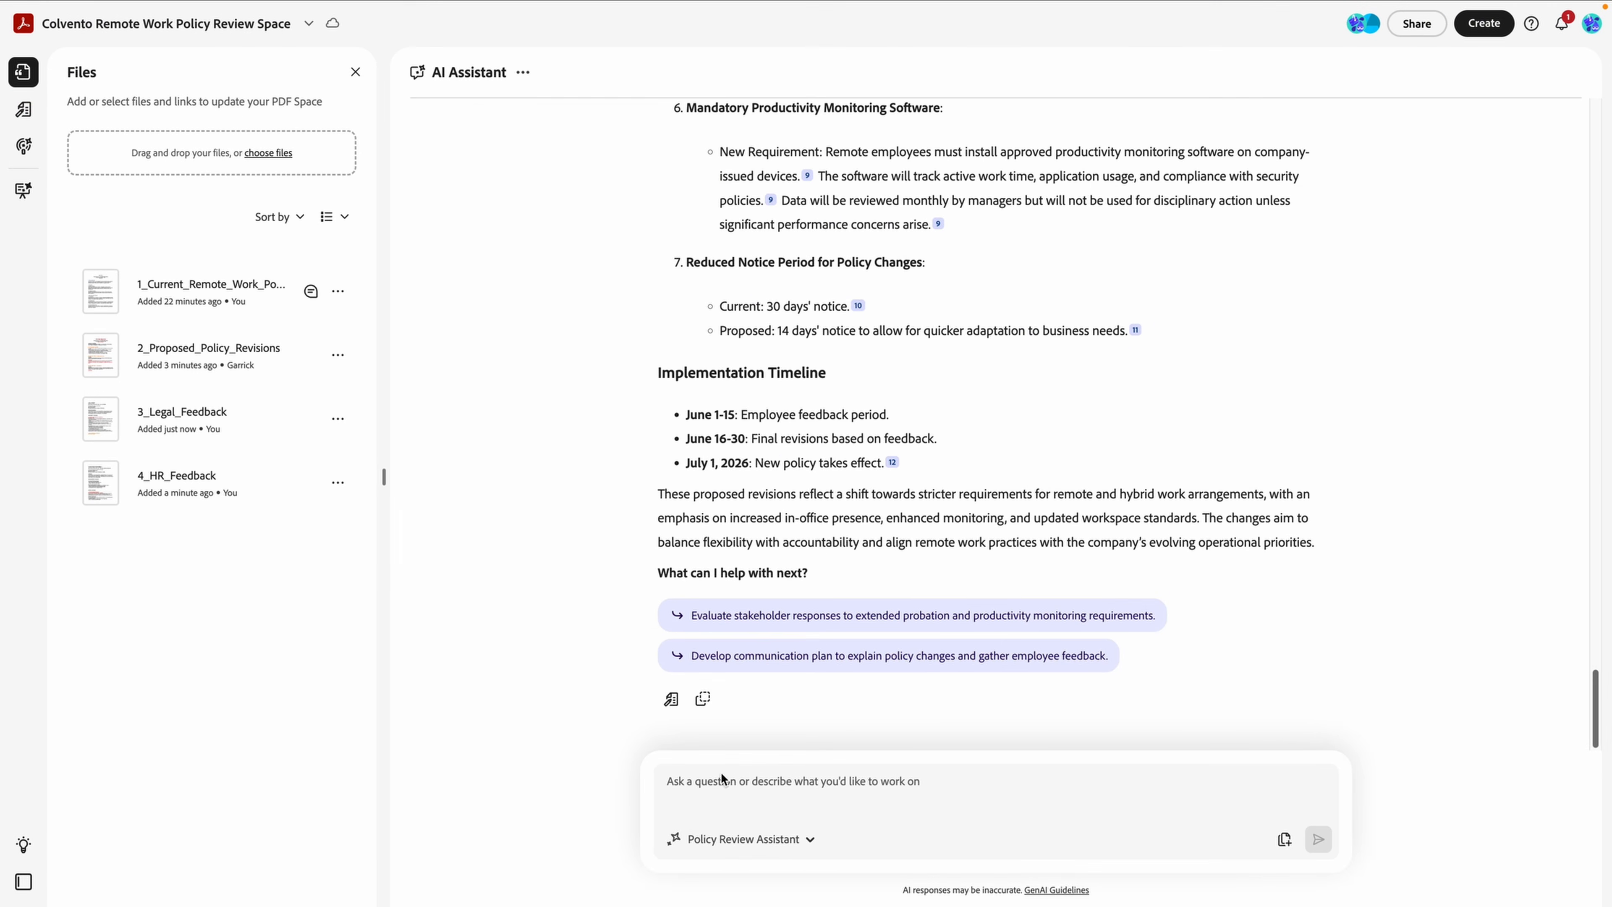
left_click(769, 806)
type("Give me a summary of the proposed changes from the Legal te")
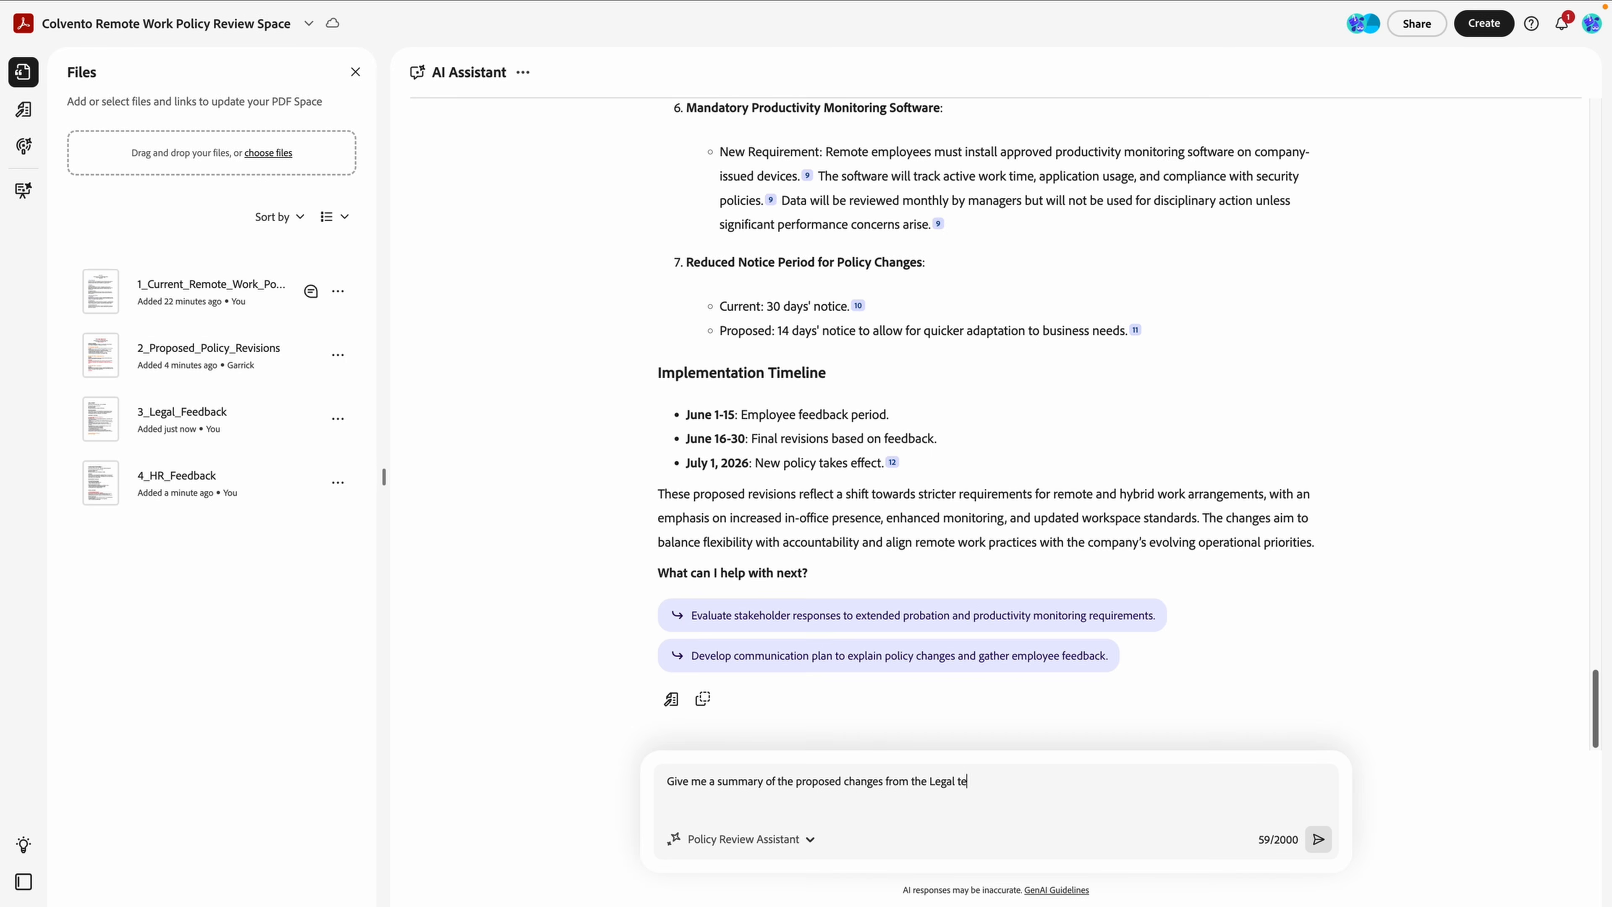
type("am")
key("Return")
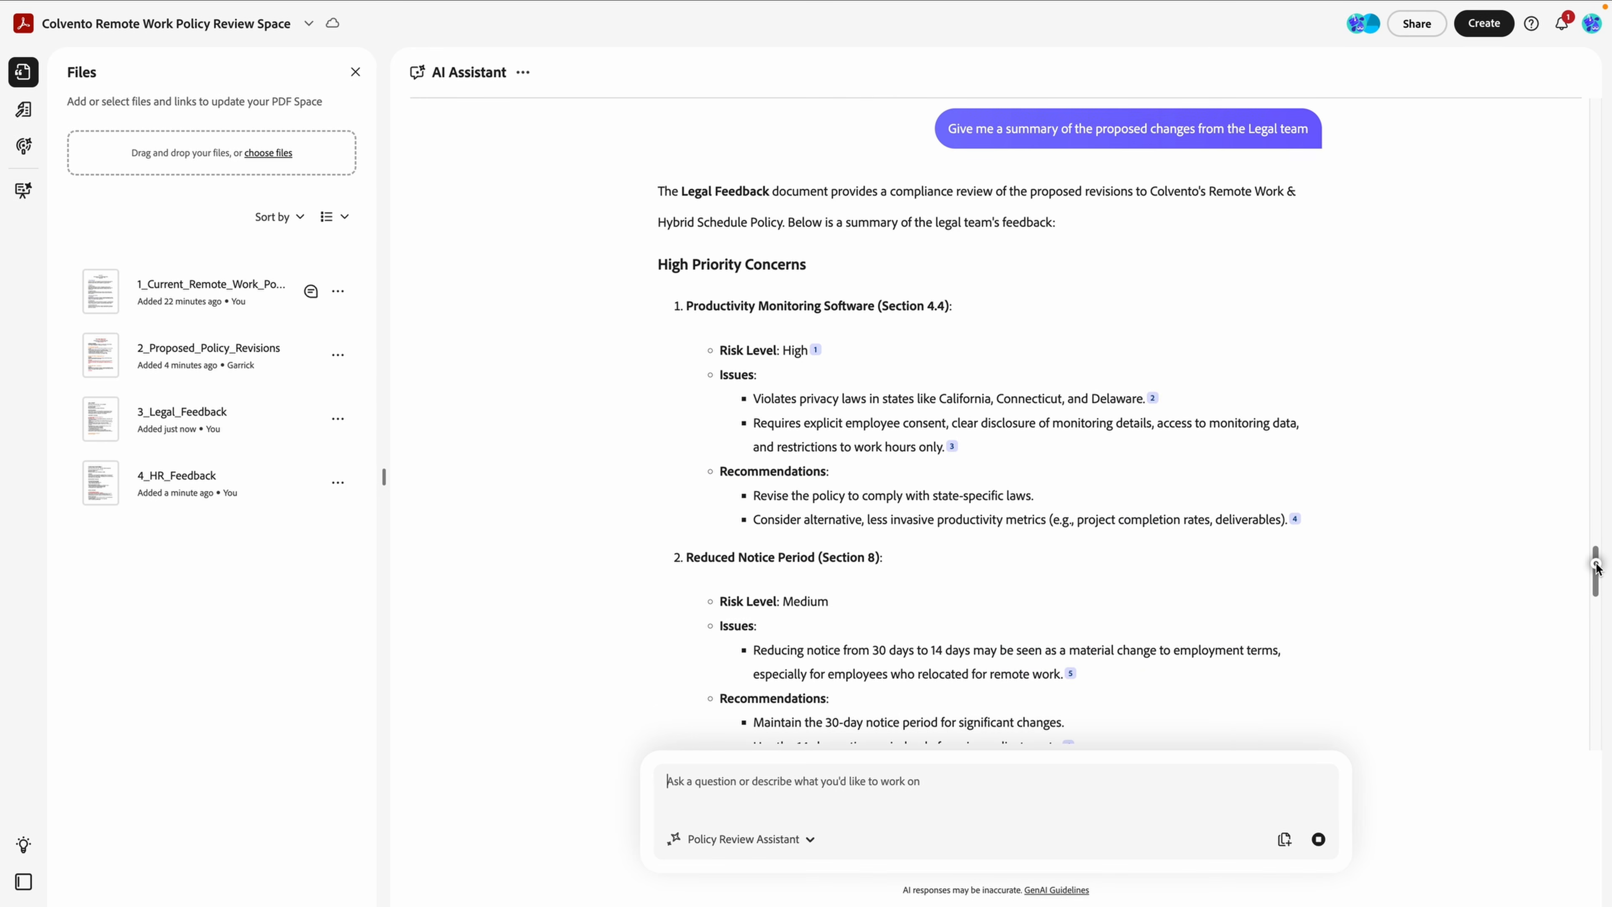
scroll(1596, 569, "down", 3)
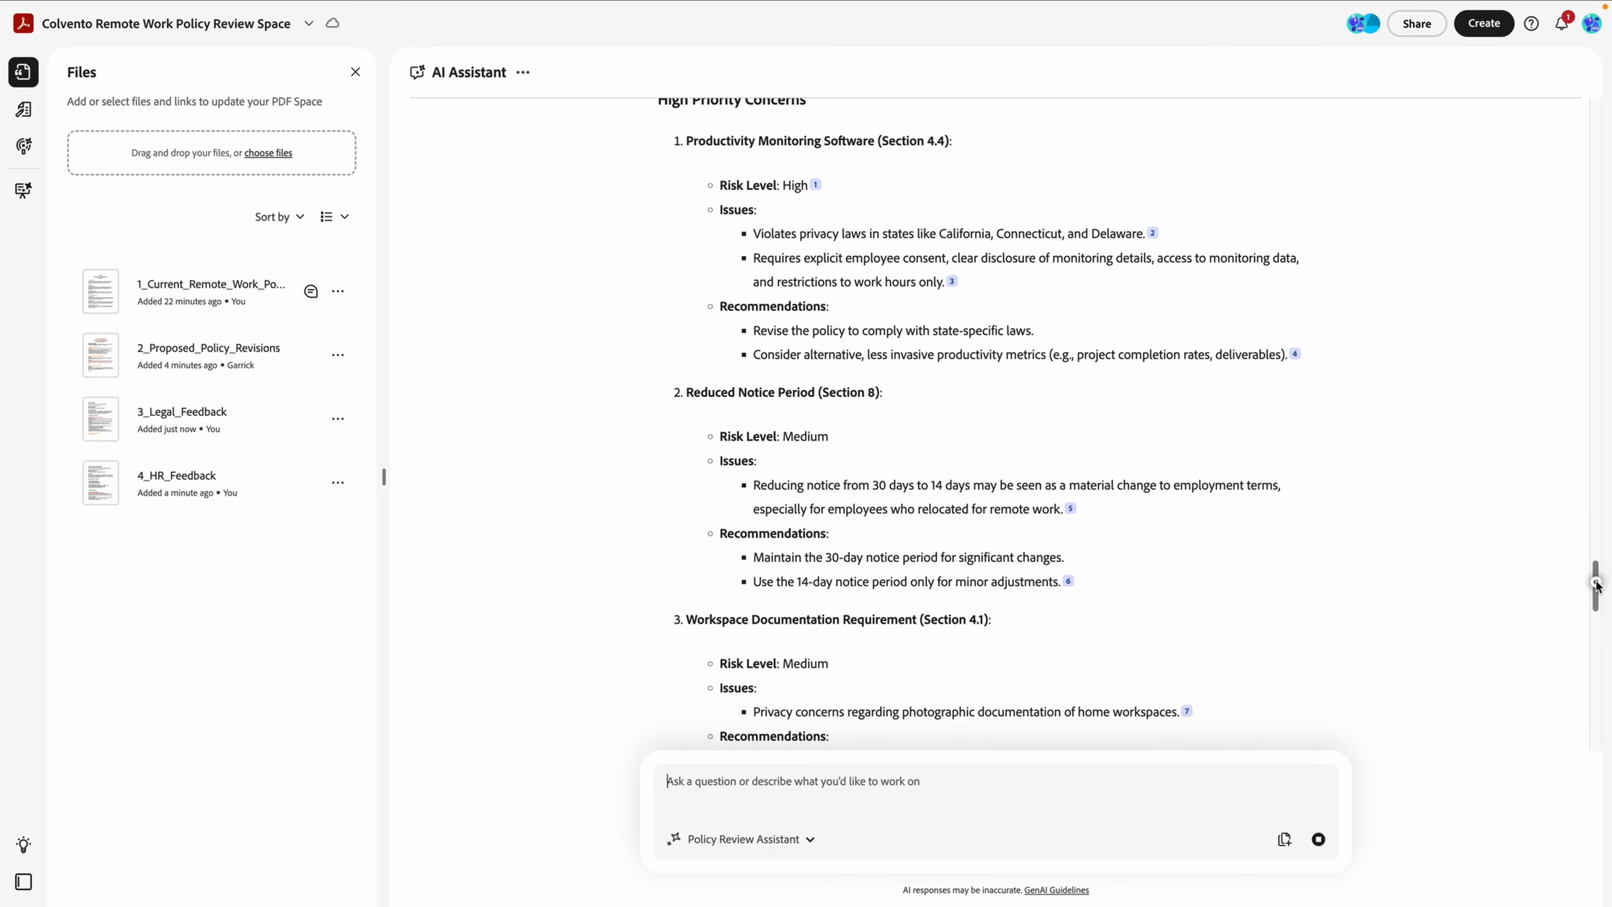
scroll(1596, 576, "up", 2)
scroll(1597, 591, "down", 3)
left_click_drag(1598, 611, 1602, 770)
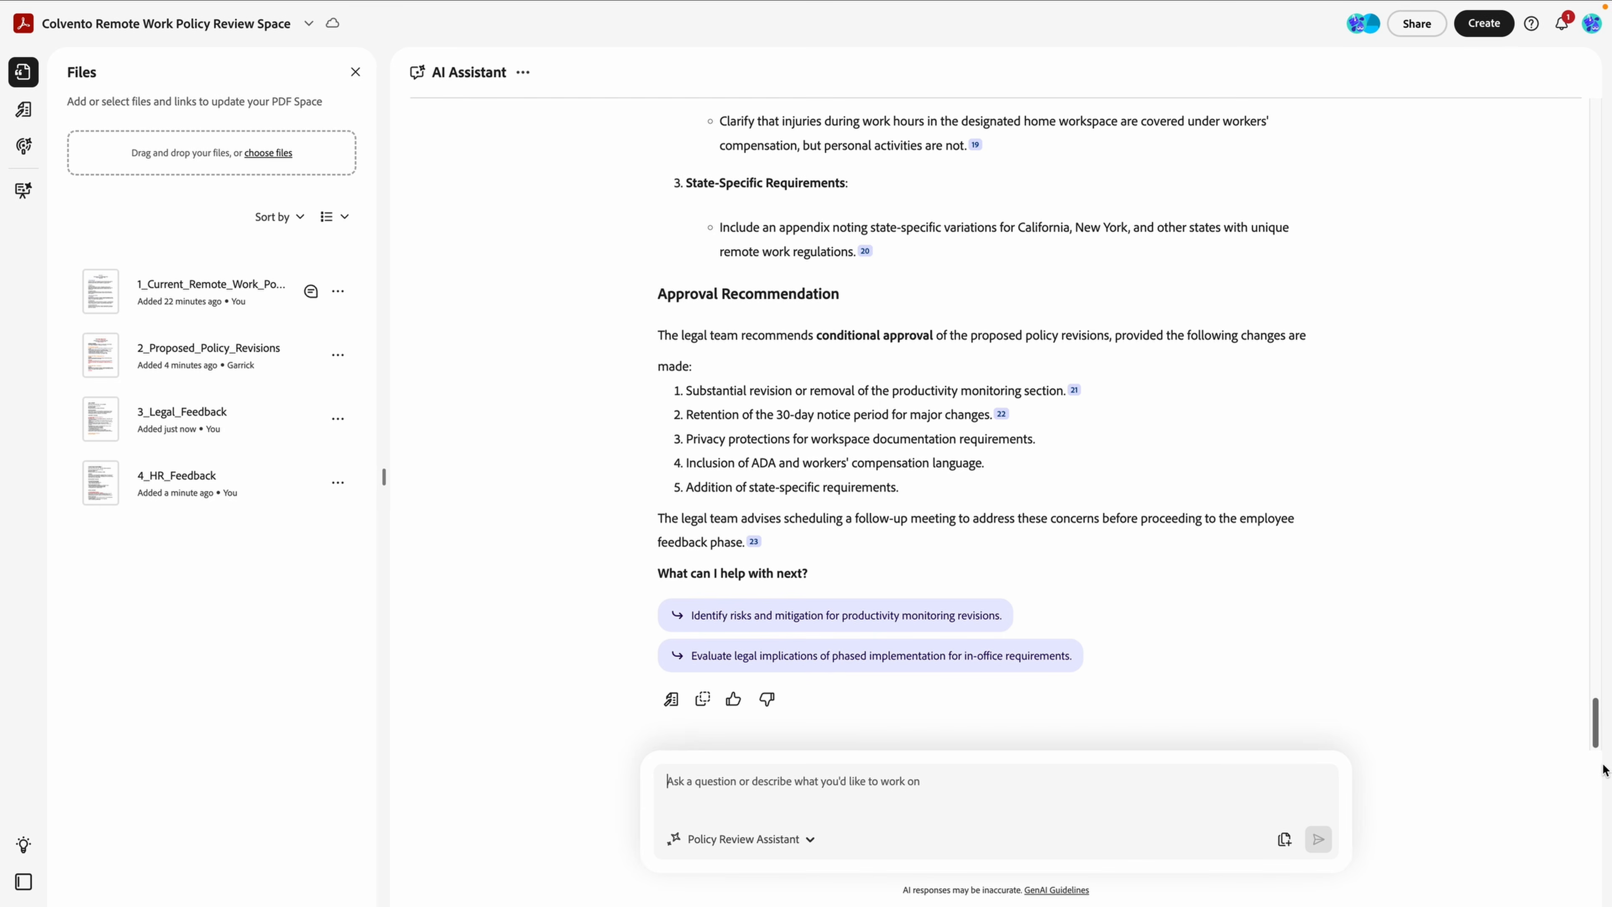